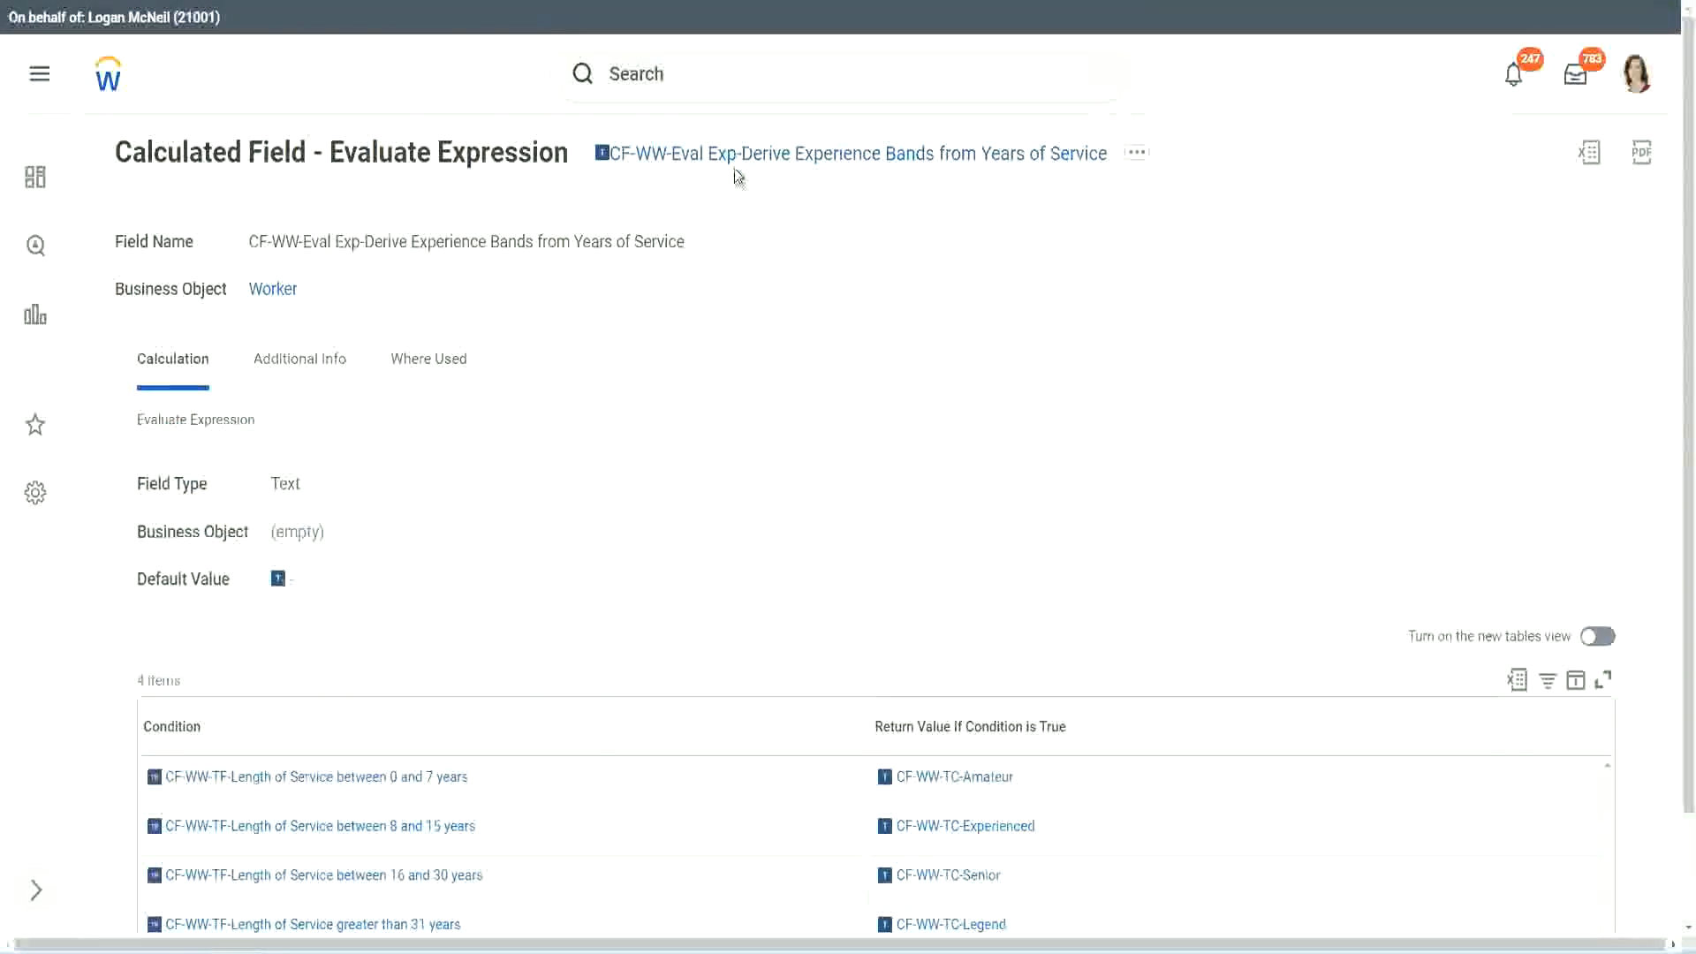
# Search for "create calc field" and open the Create Calculated Field task.
pyautogui.rightClick(736, 162)
pyautogui.click(795, 264)
pyautogui.click(684, 92)
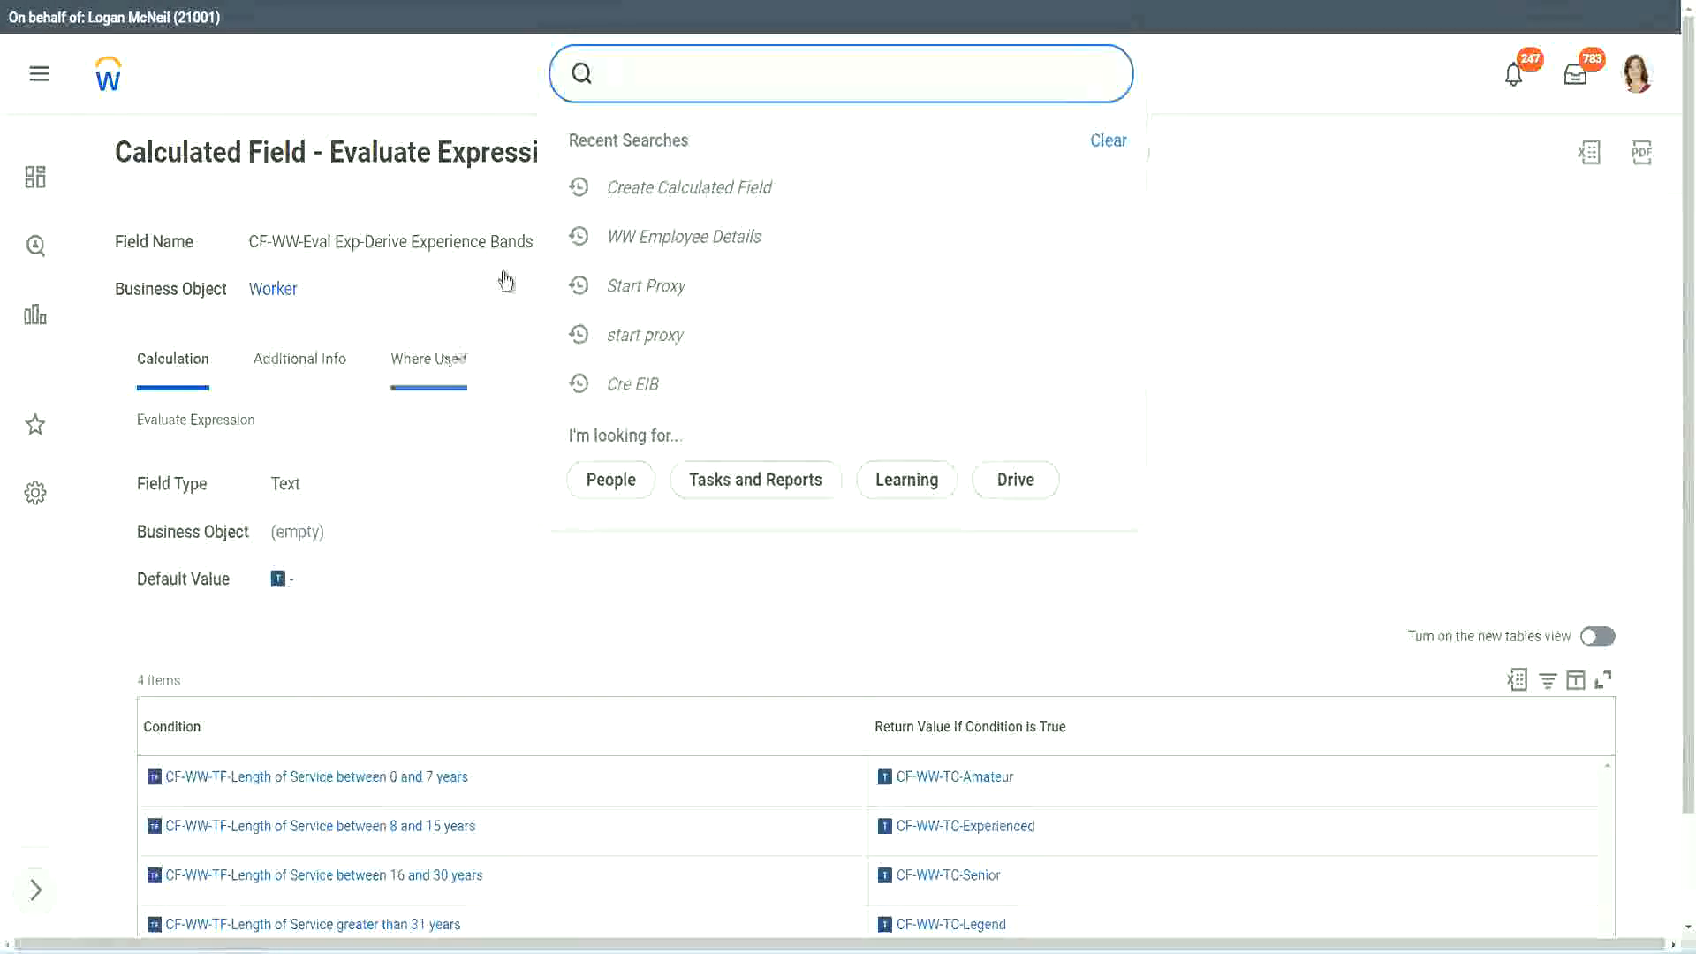
pyautogui.click(1091, 166)
pyautogui.click(671, 66)
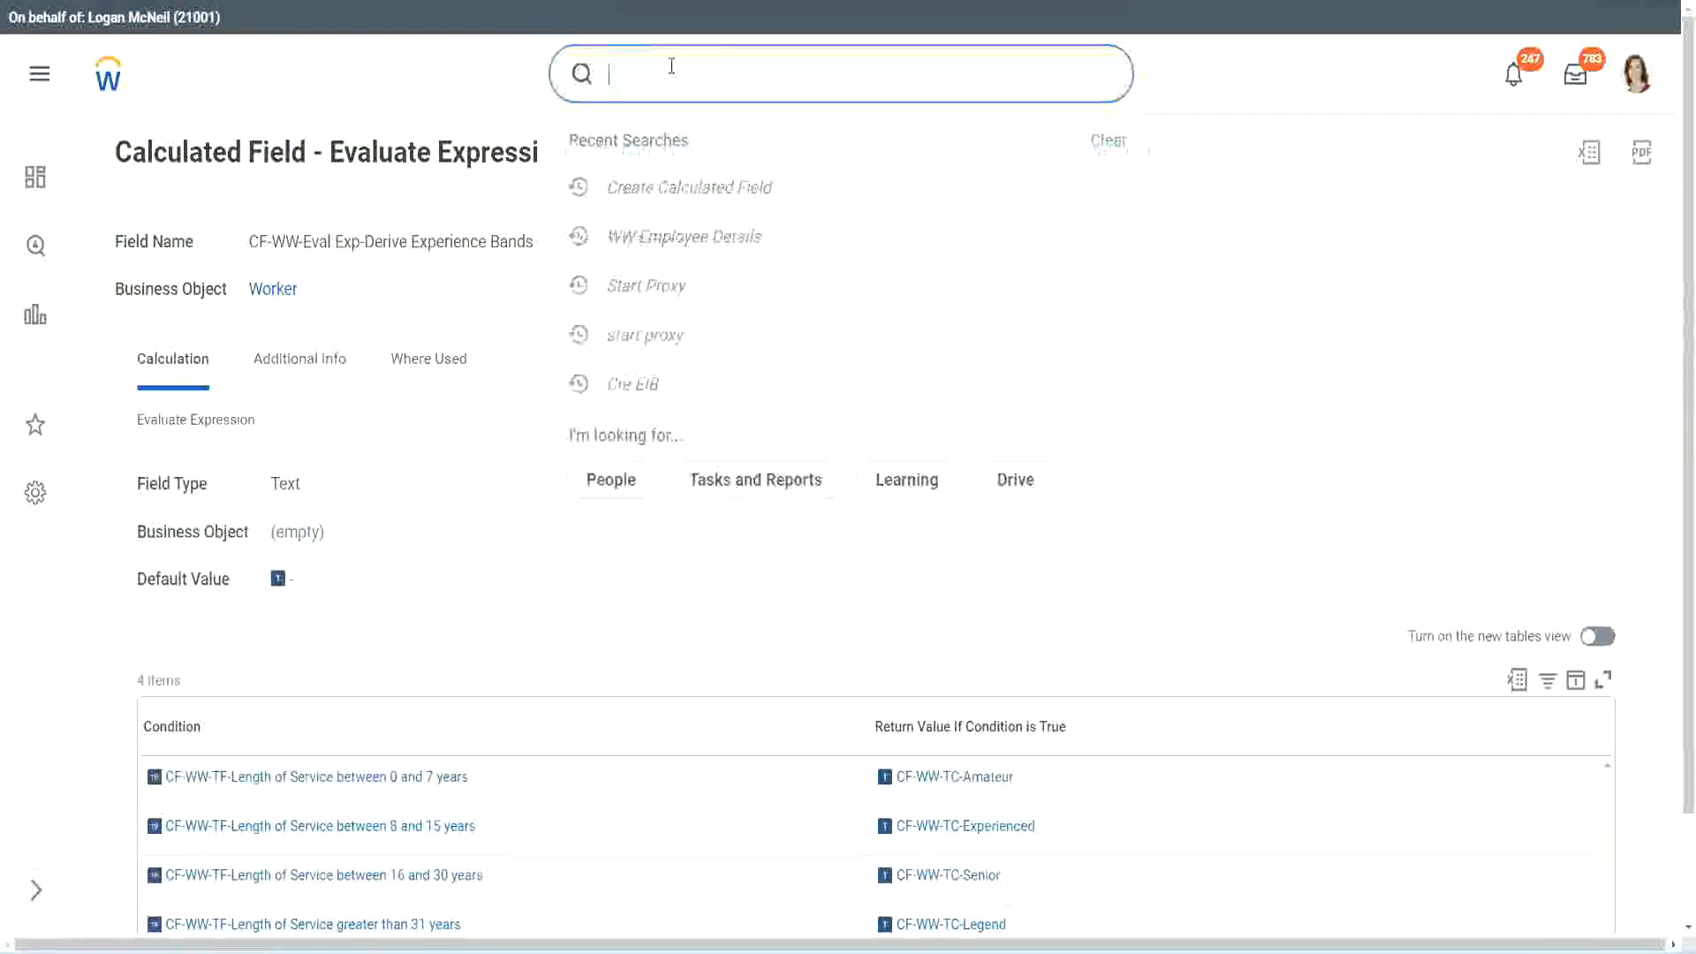
pyautogui.write('create calc')
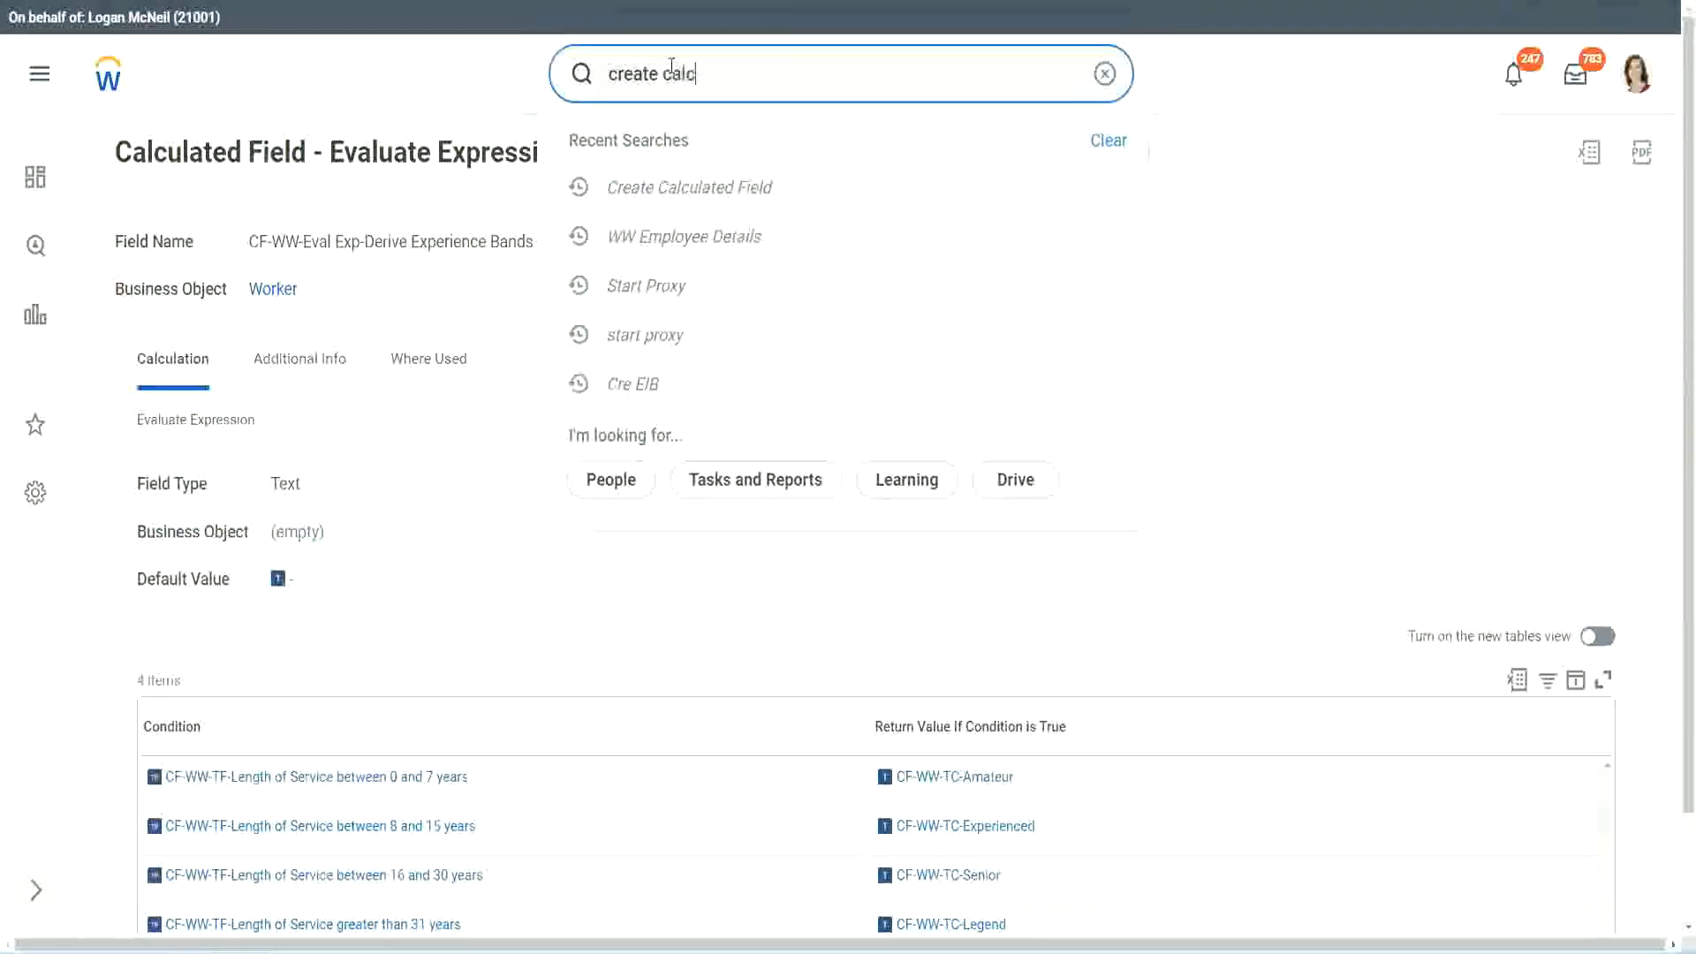
pyautogui.write(' field')
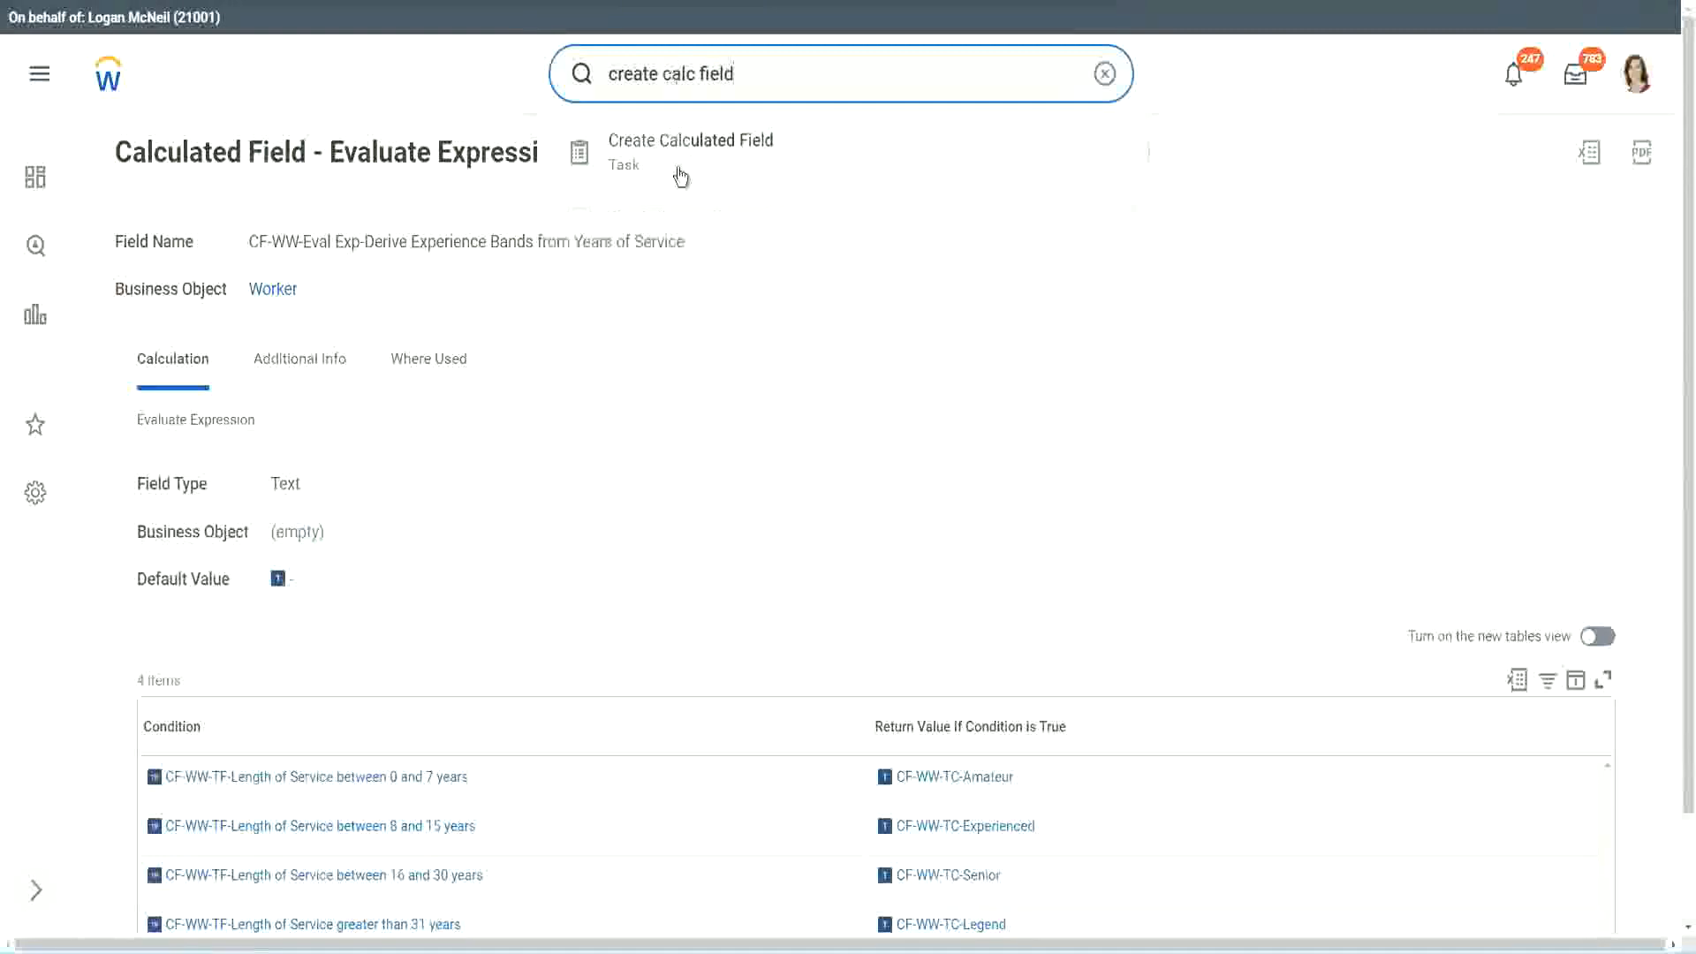
pyautogui.click(698, 162)
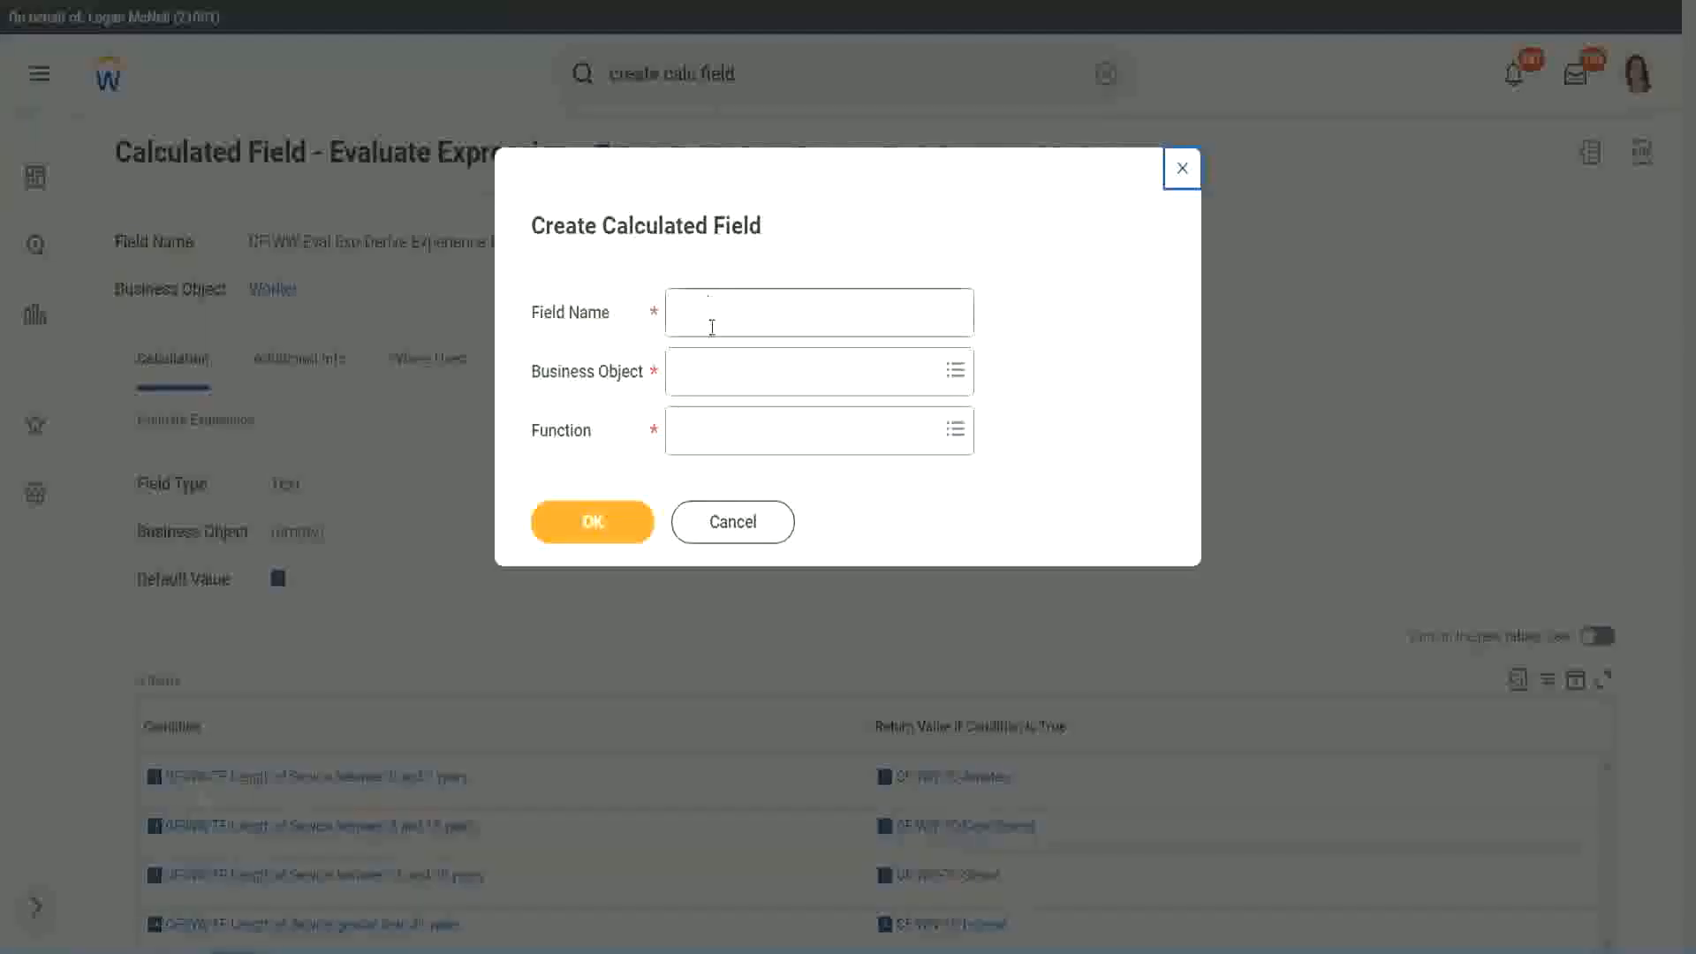
# Name the new calculated field "CF-WW-LRB-Identify Experience Bands from years of Service".
pyautogui.click(714, 315)
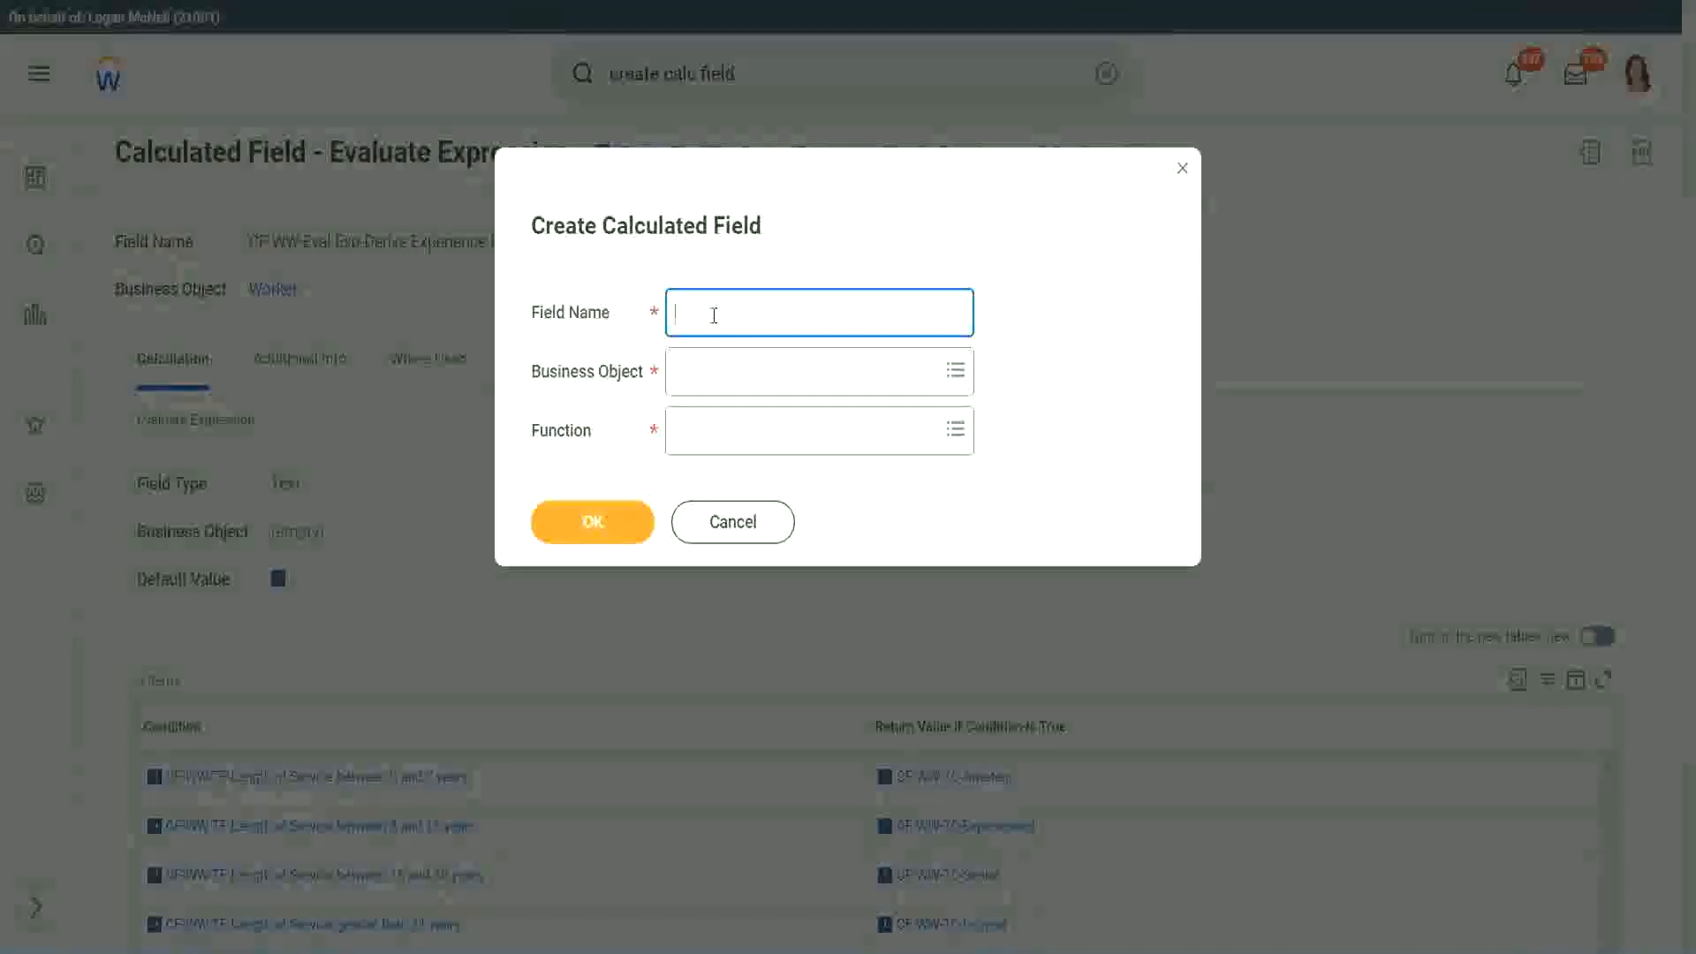
pyautogui.write('CF')
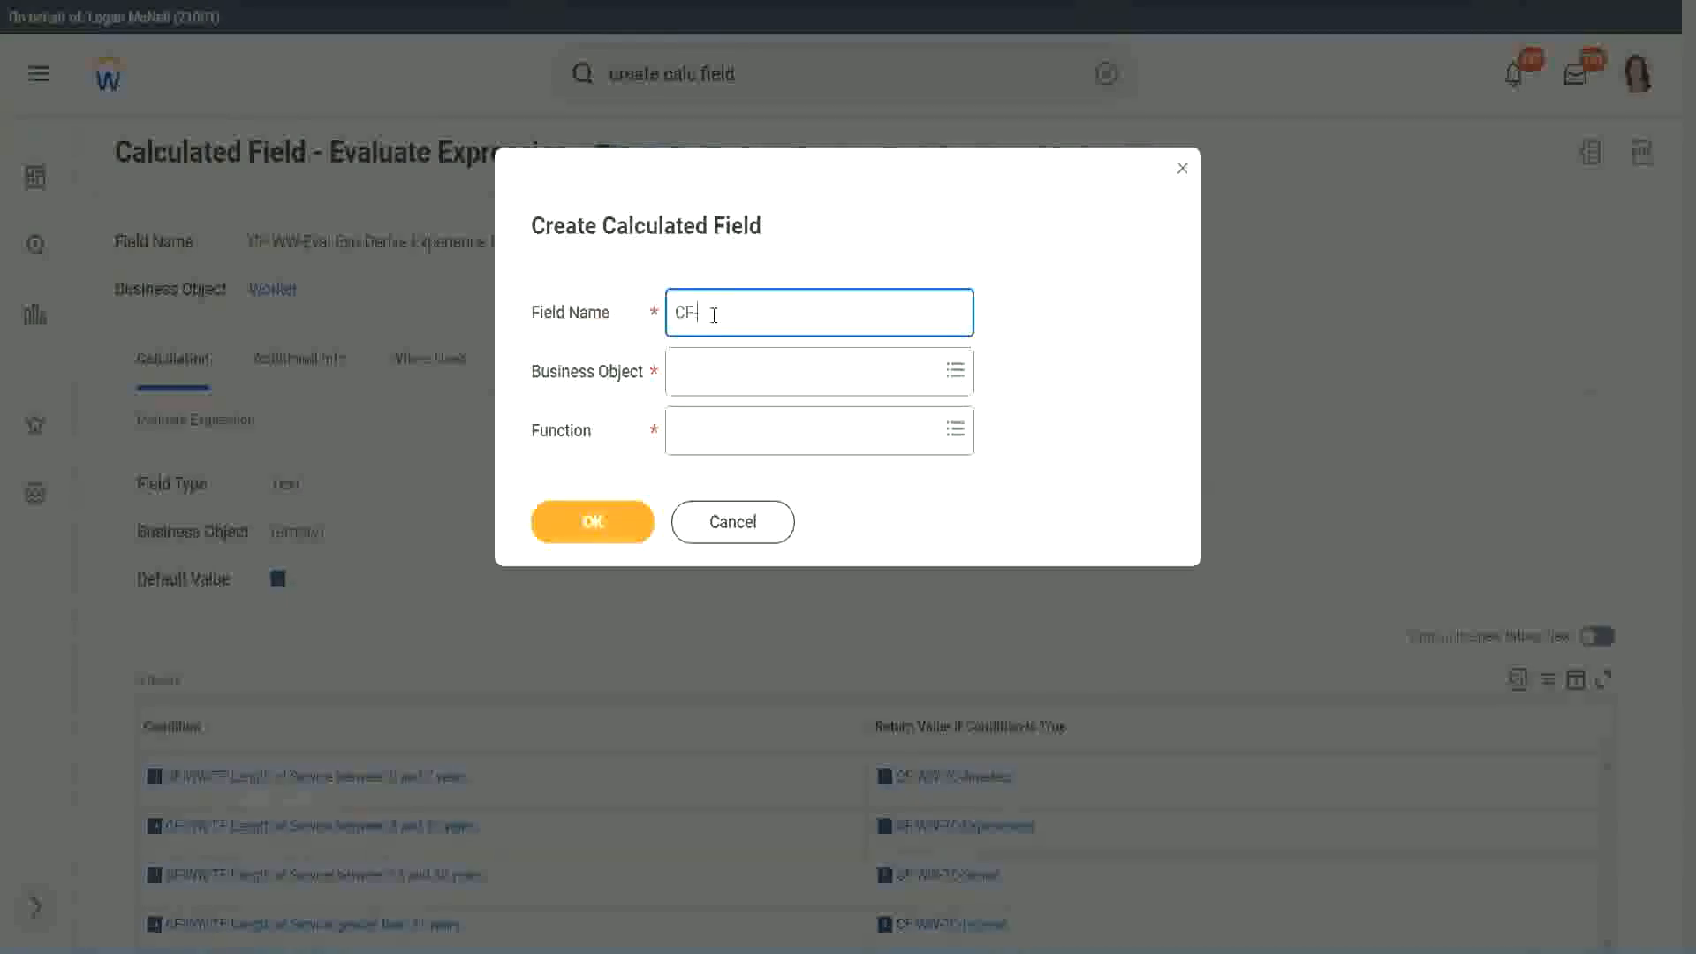
pyautogui.write('-WW-LRB-Identify Exe')
pyautogui.press('BackSpace')
pyautogui.press('BackSpace')
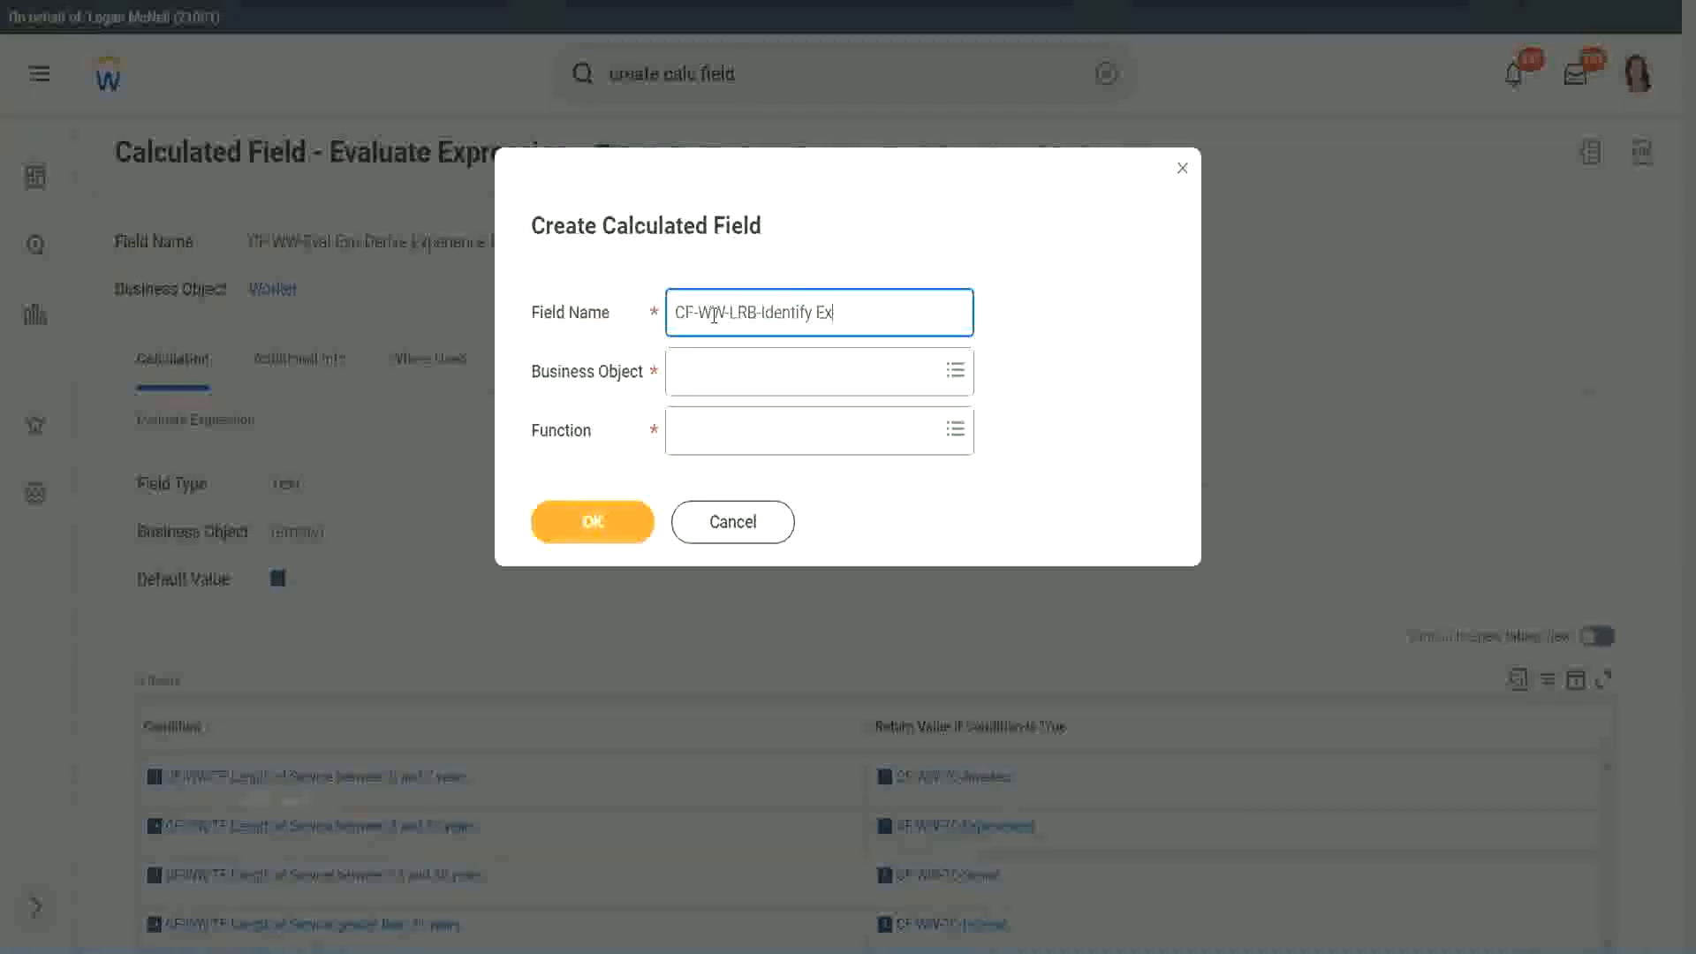
pyautogui.write('xperienec')
pyautogui.press('BackSpace')
pyautogui.press('BackSpace')
pyautogui.write('ce Bands from years of Service')
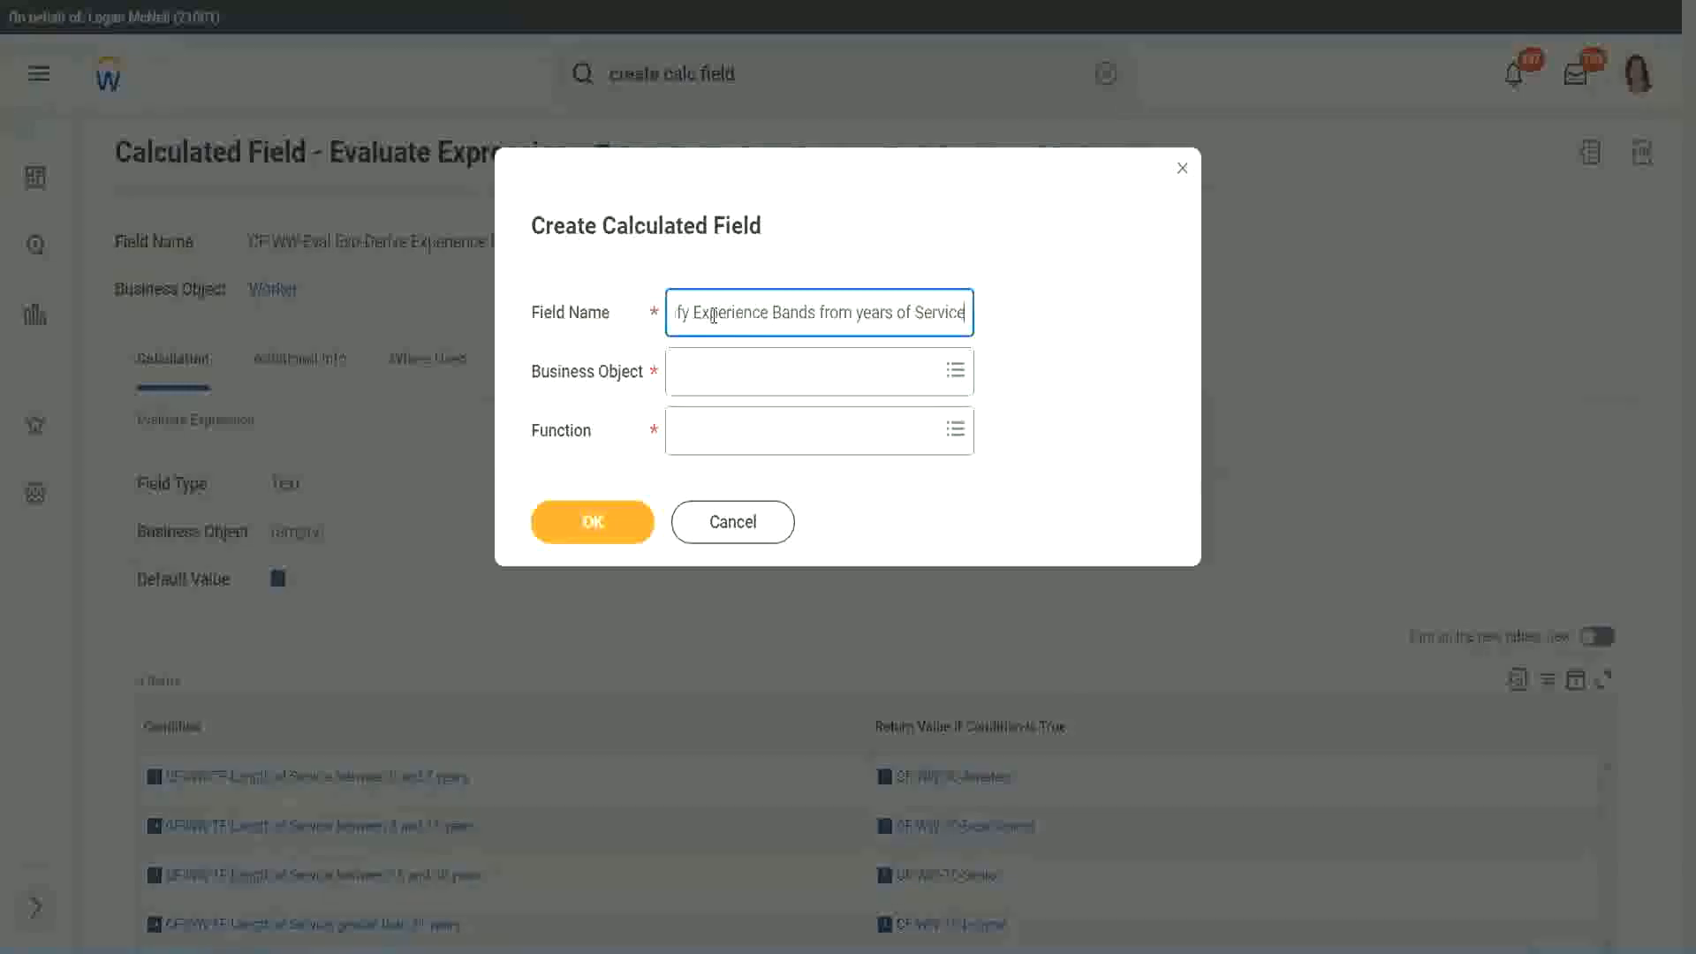
pyautogui.press('Tab')
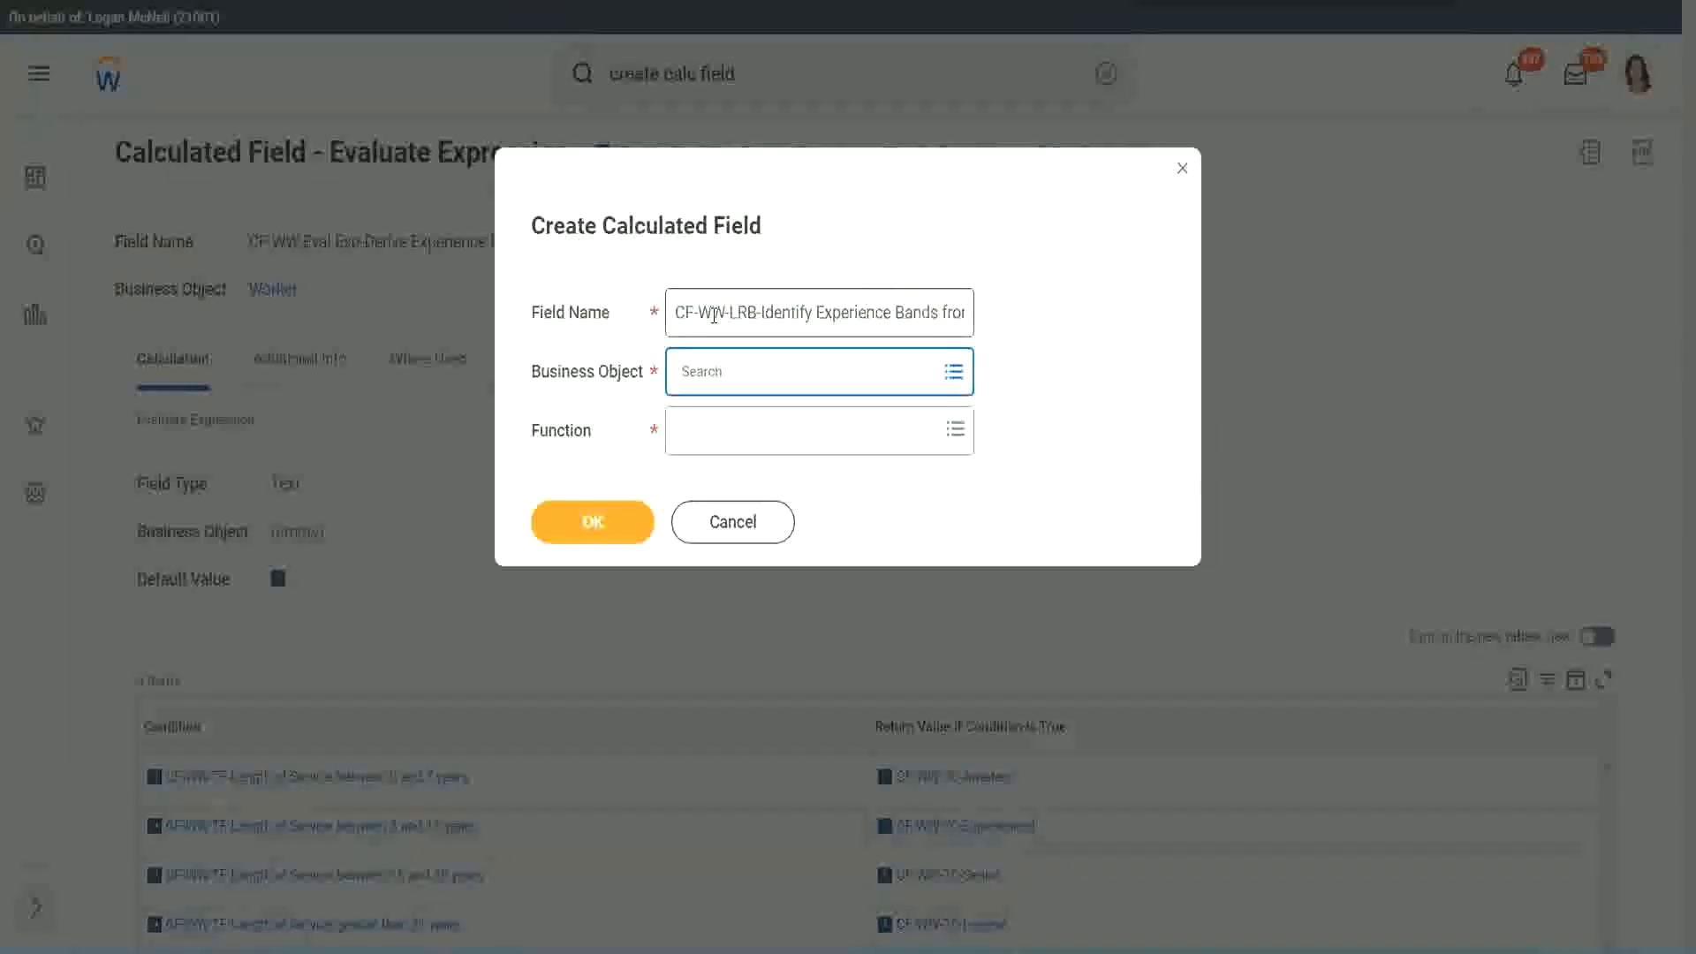
# Set the business object to Worker and the function to Lookup Range Band, and confirm the field creation.
pyautogui.write('worker')
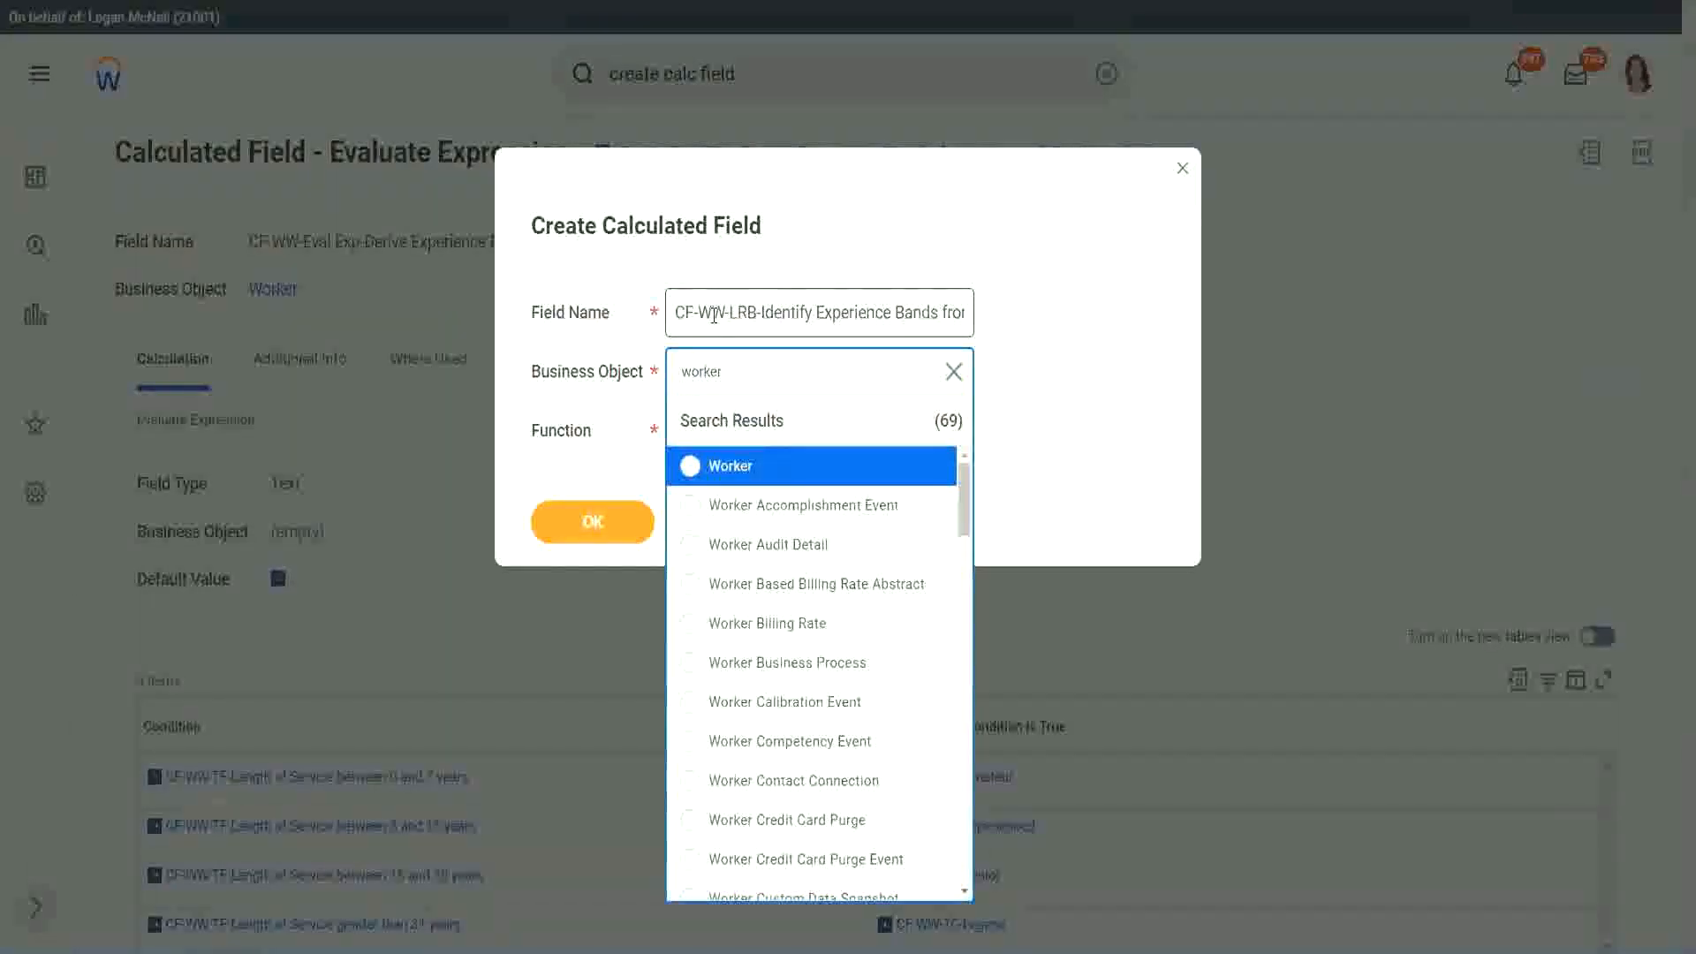
pyautogui.press('Return')
pyautogui.write('lrb')
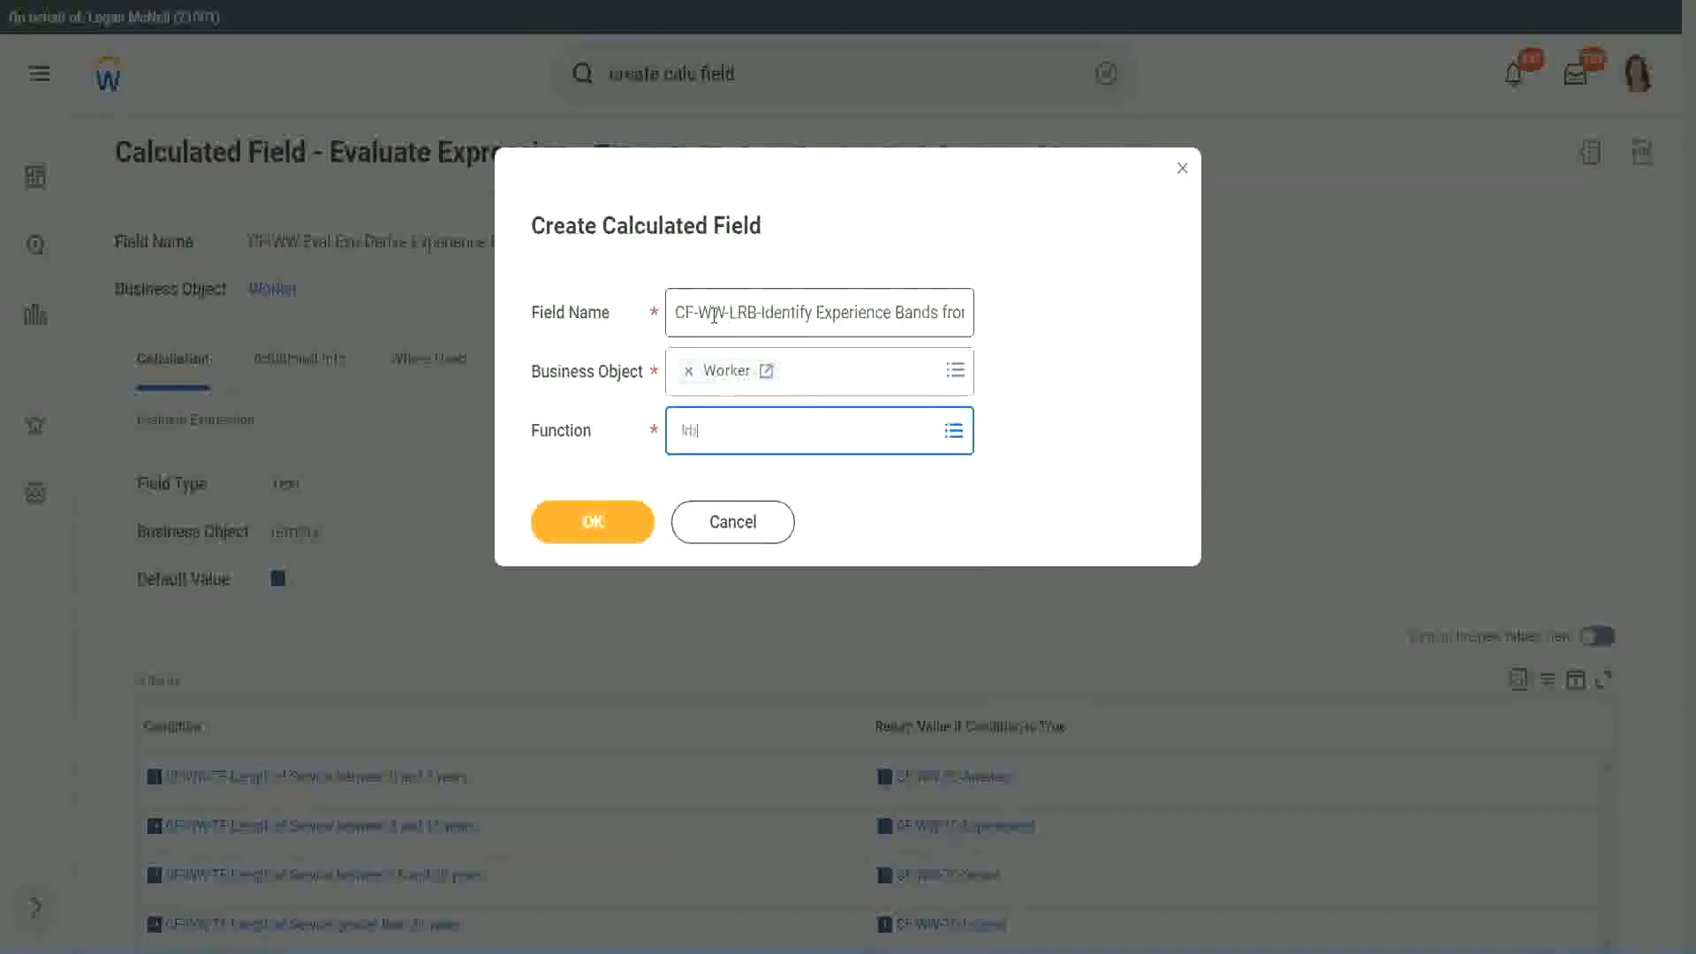
pyautogui.press('Return')
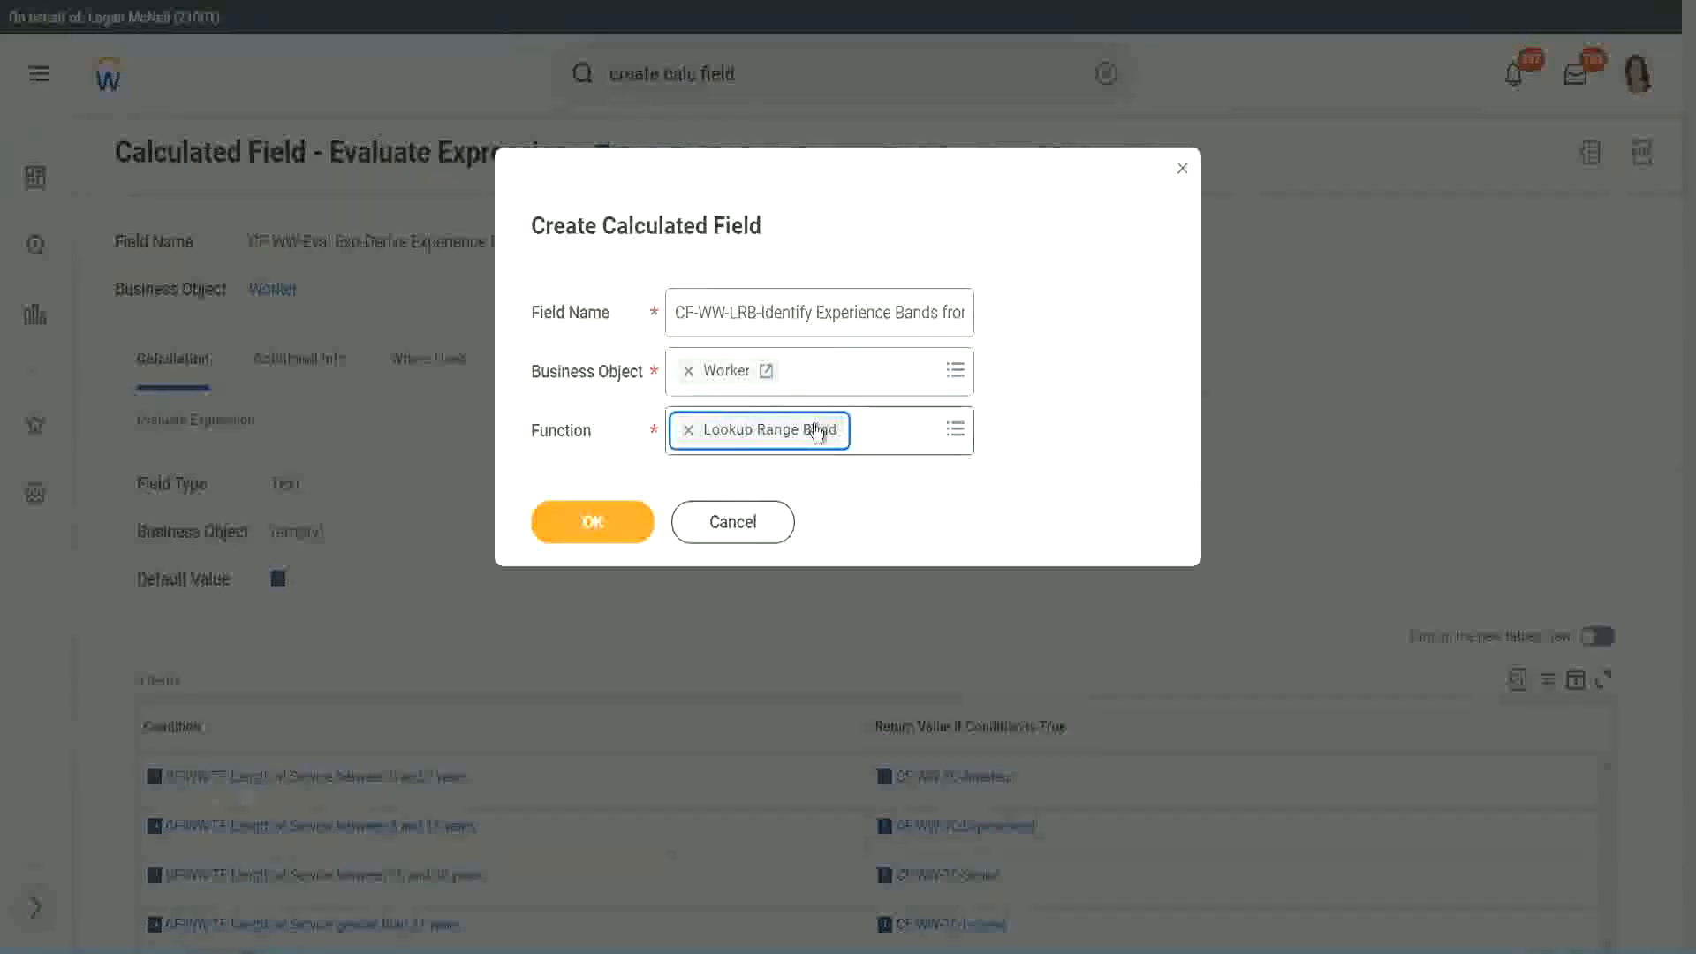
pyautogui.click(606, 522)
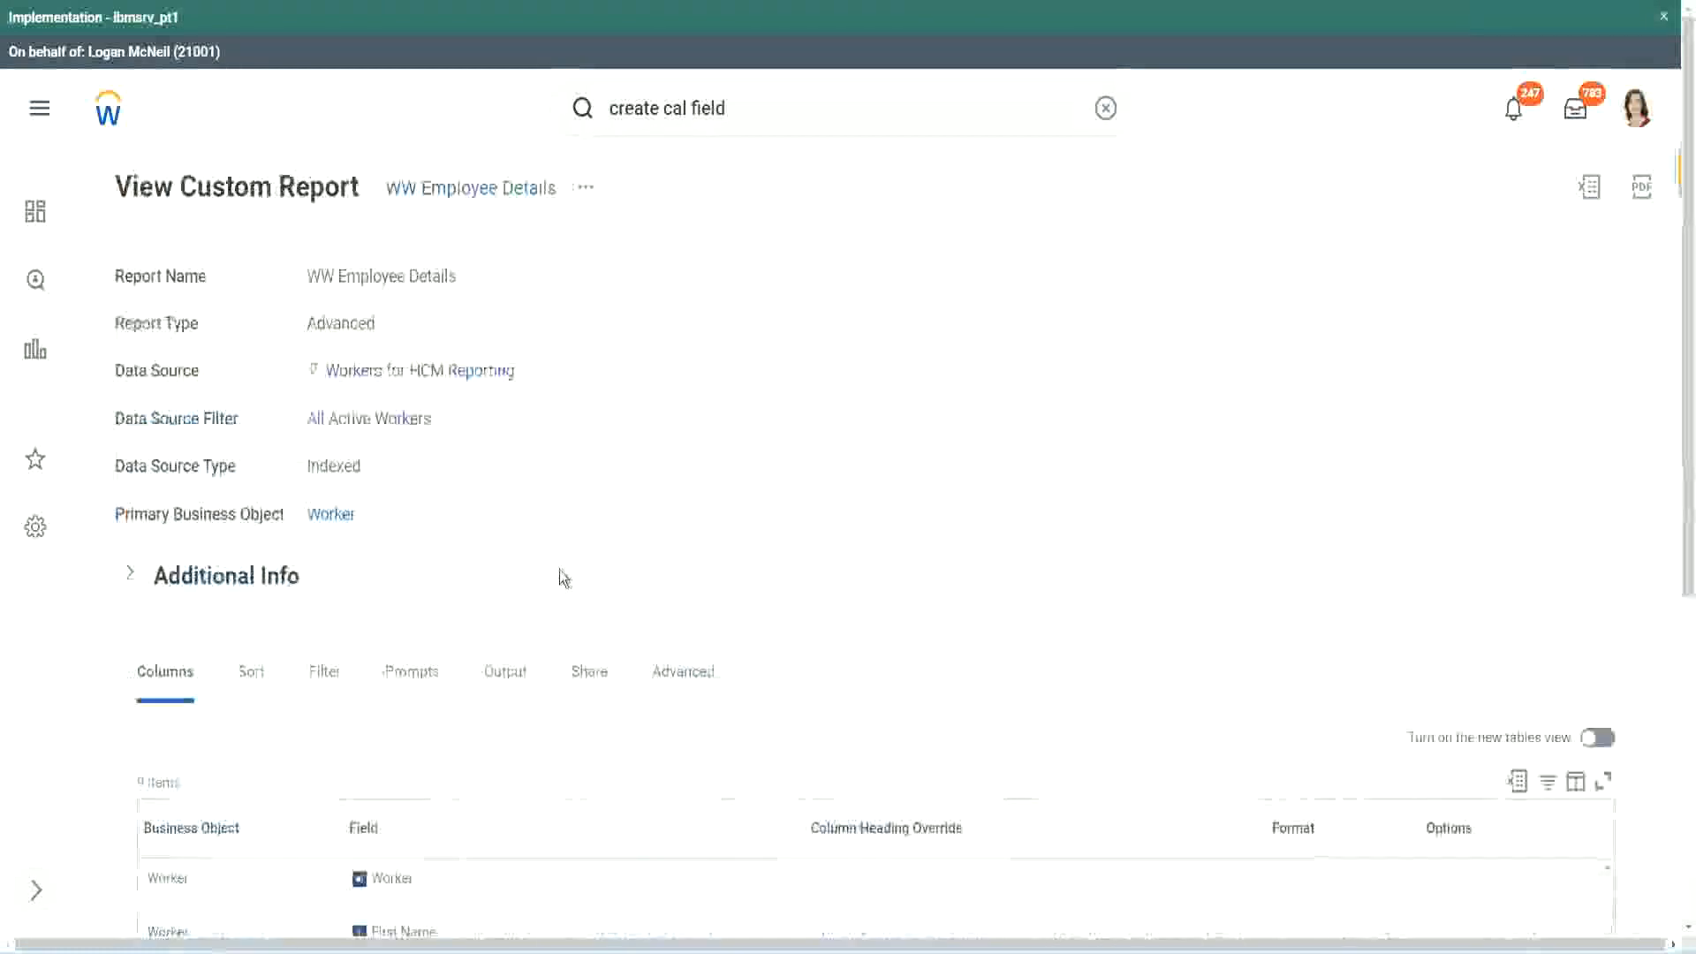
# Copy the field name CF-WW-Convert Text To Number-Number of Years from Length of Service from the WW Employee Details report and set it as the source field.
pyautogui.scroll(-5, 566, 575)
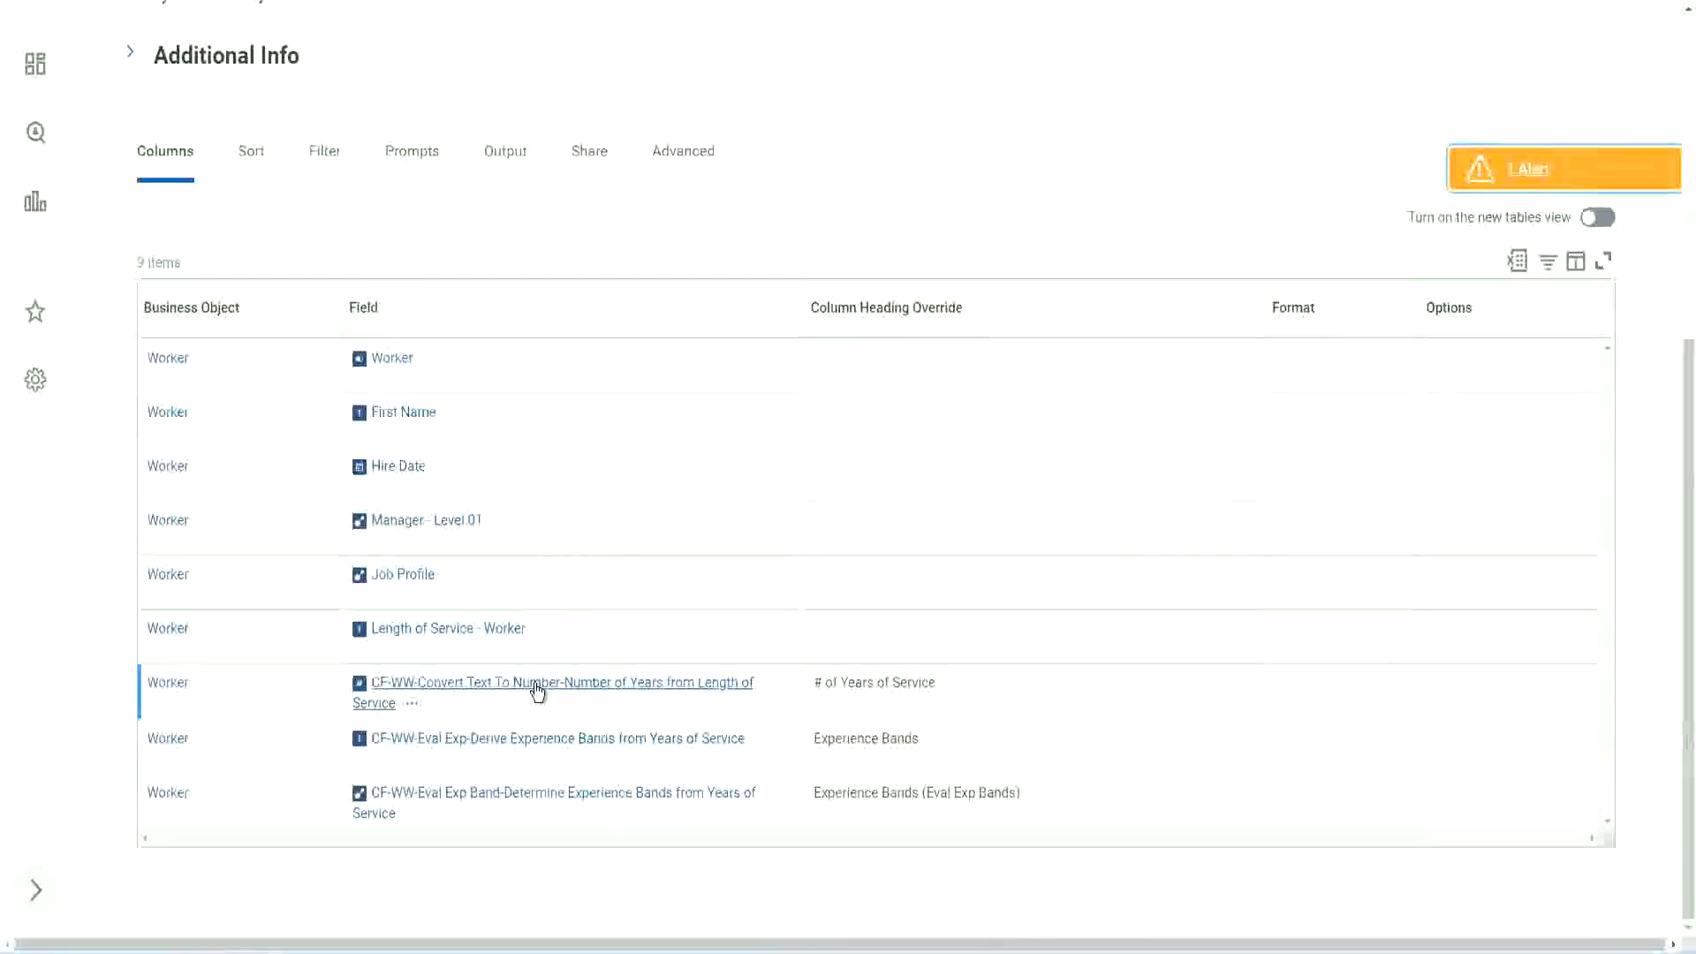
pyautogui.rightClick(535, 692)
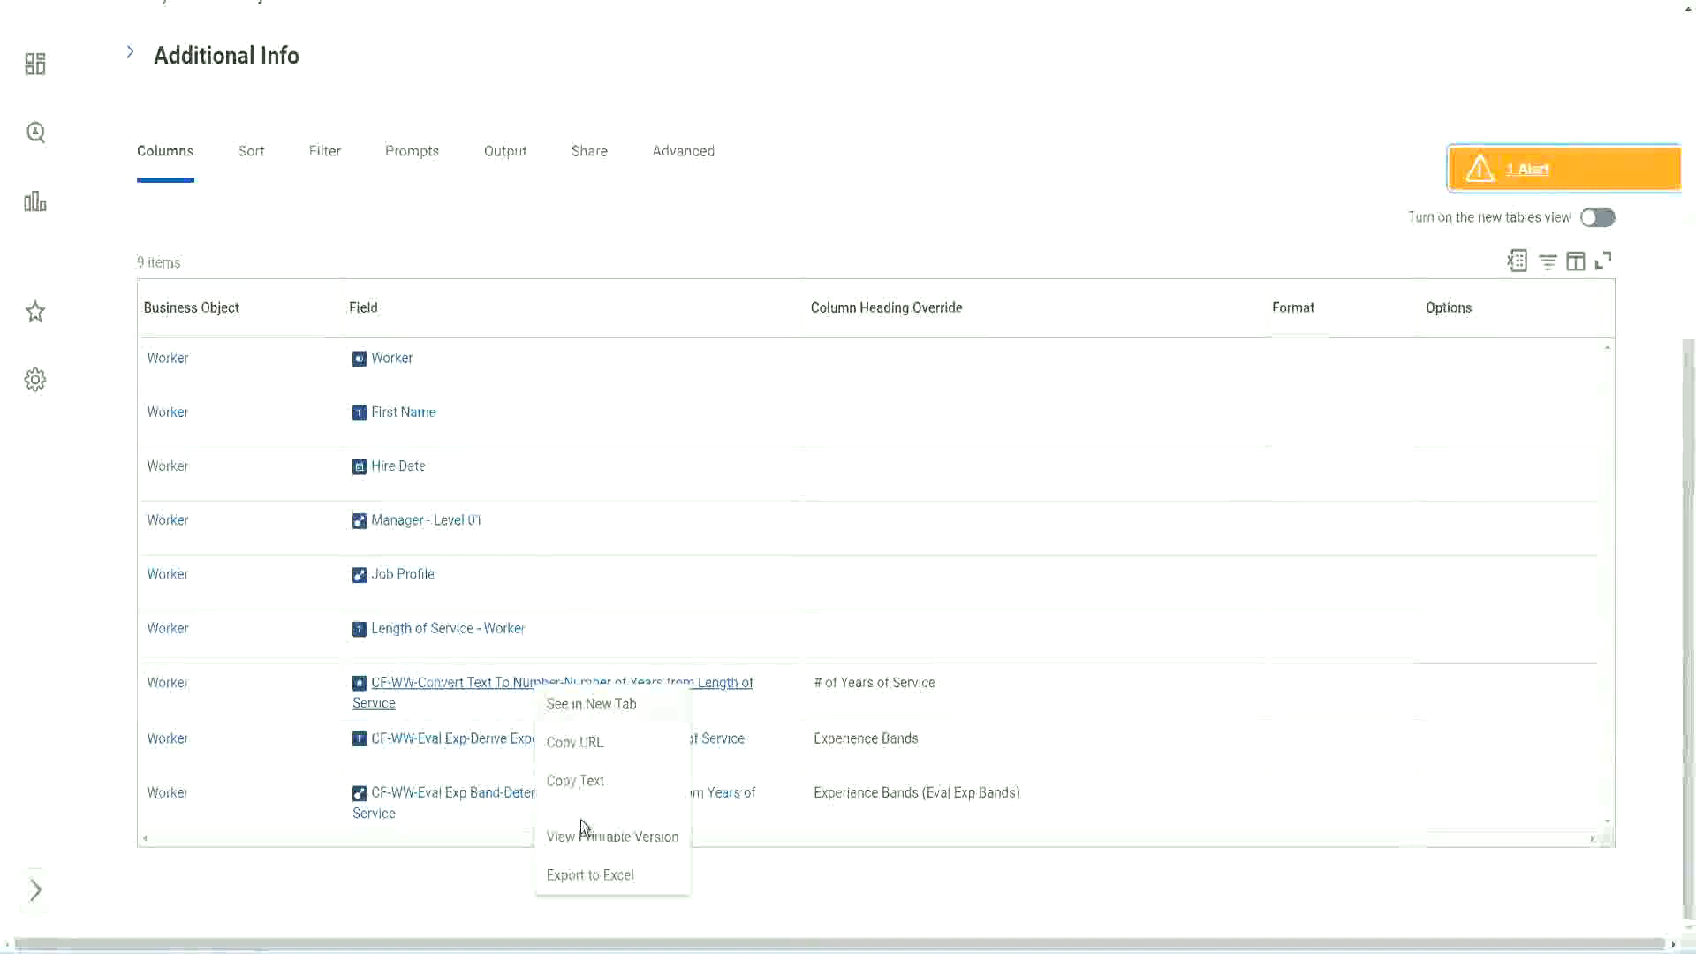
pyautogui.click(575, 781)
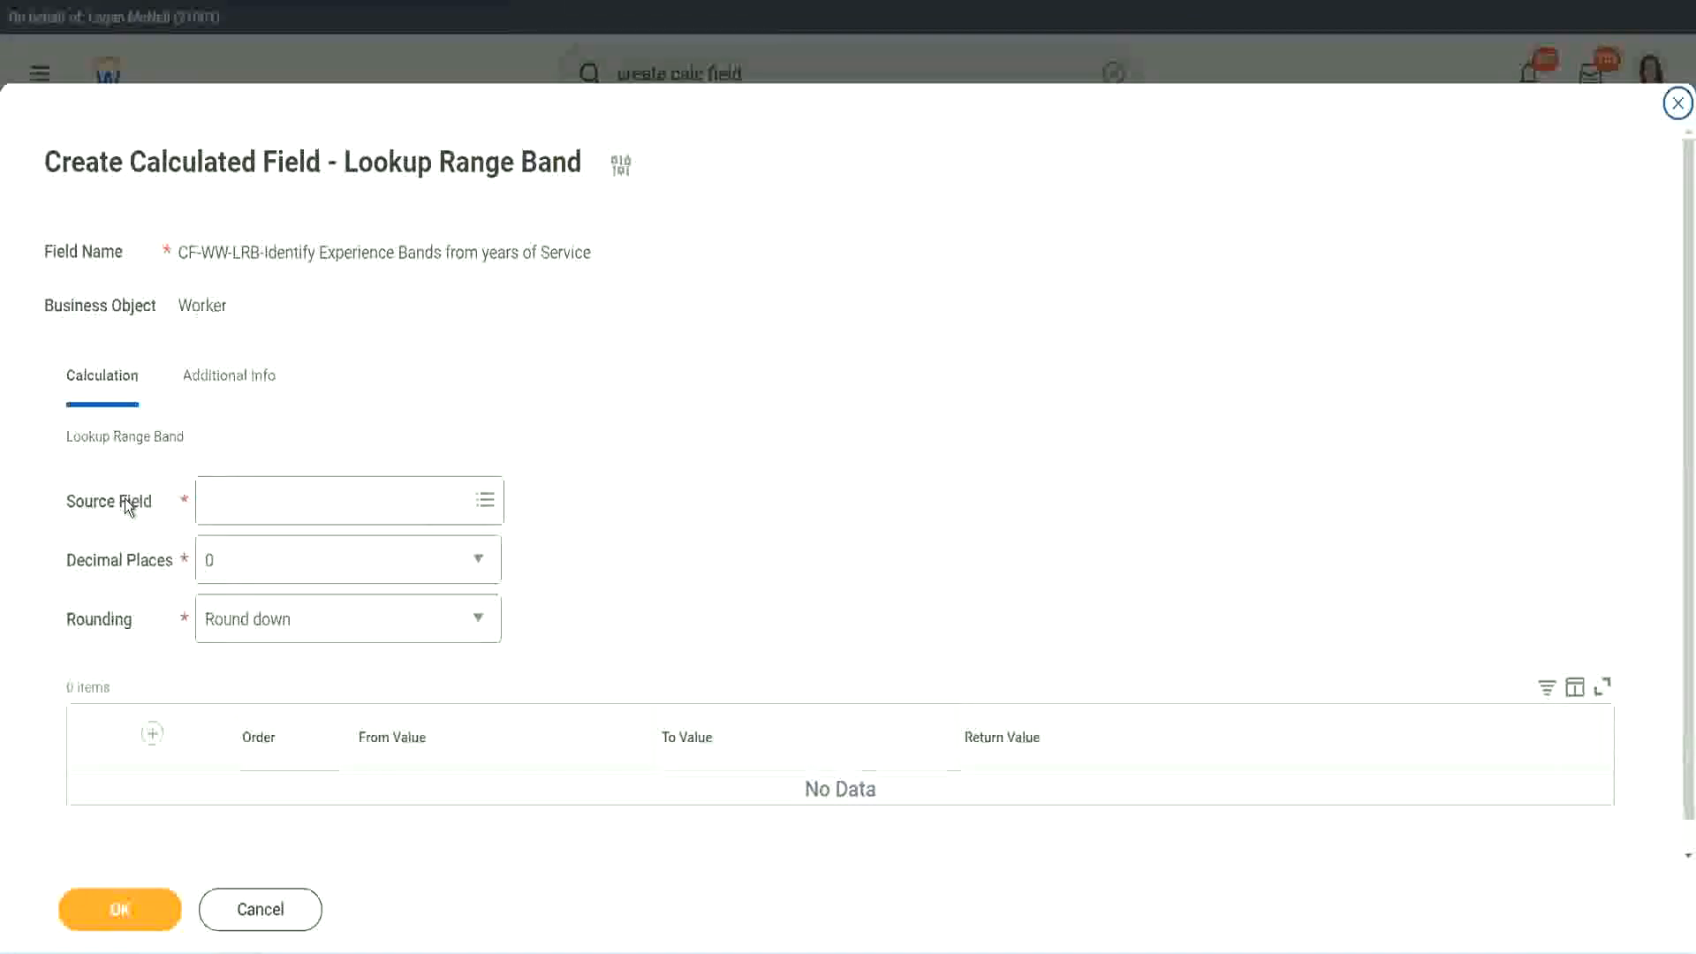
pyautogui.click(264, 502)
pyautogui.press('Return')
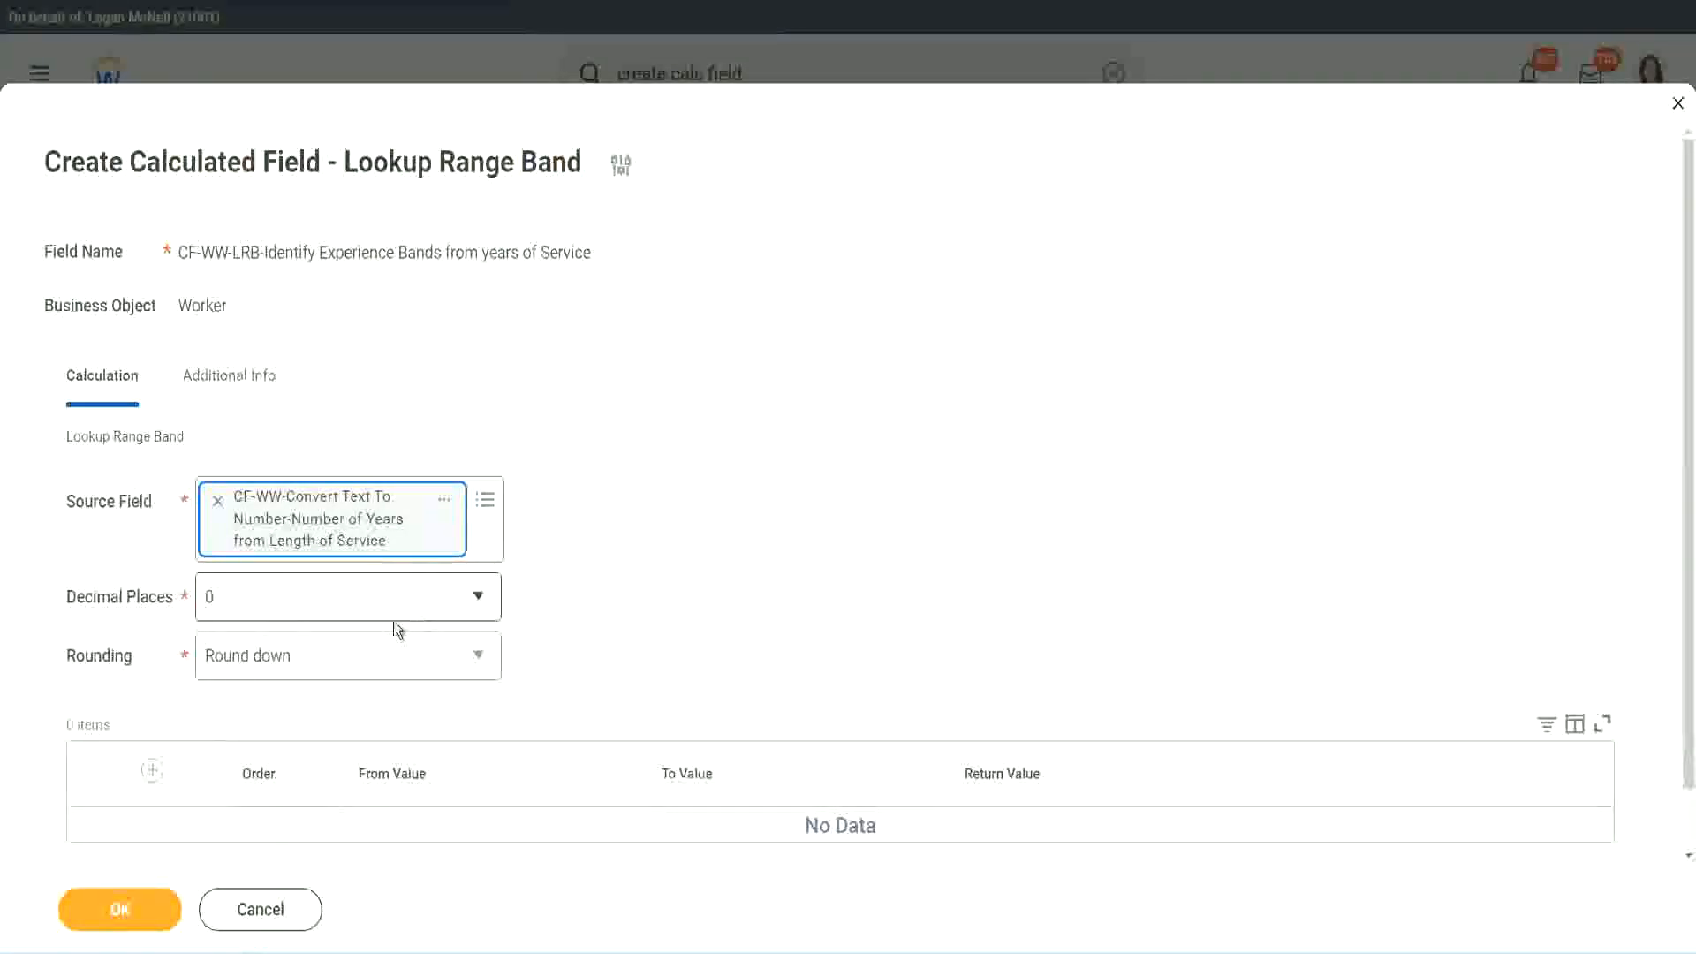
# Review the decimal places and rounding choices, and set the rounding to Round.
pyautogui.click(332, 606)
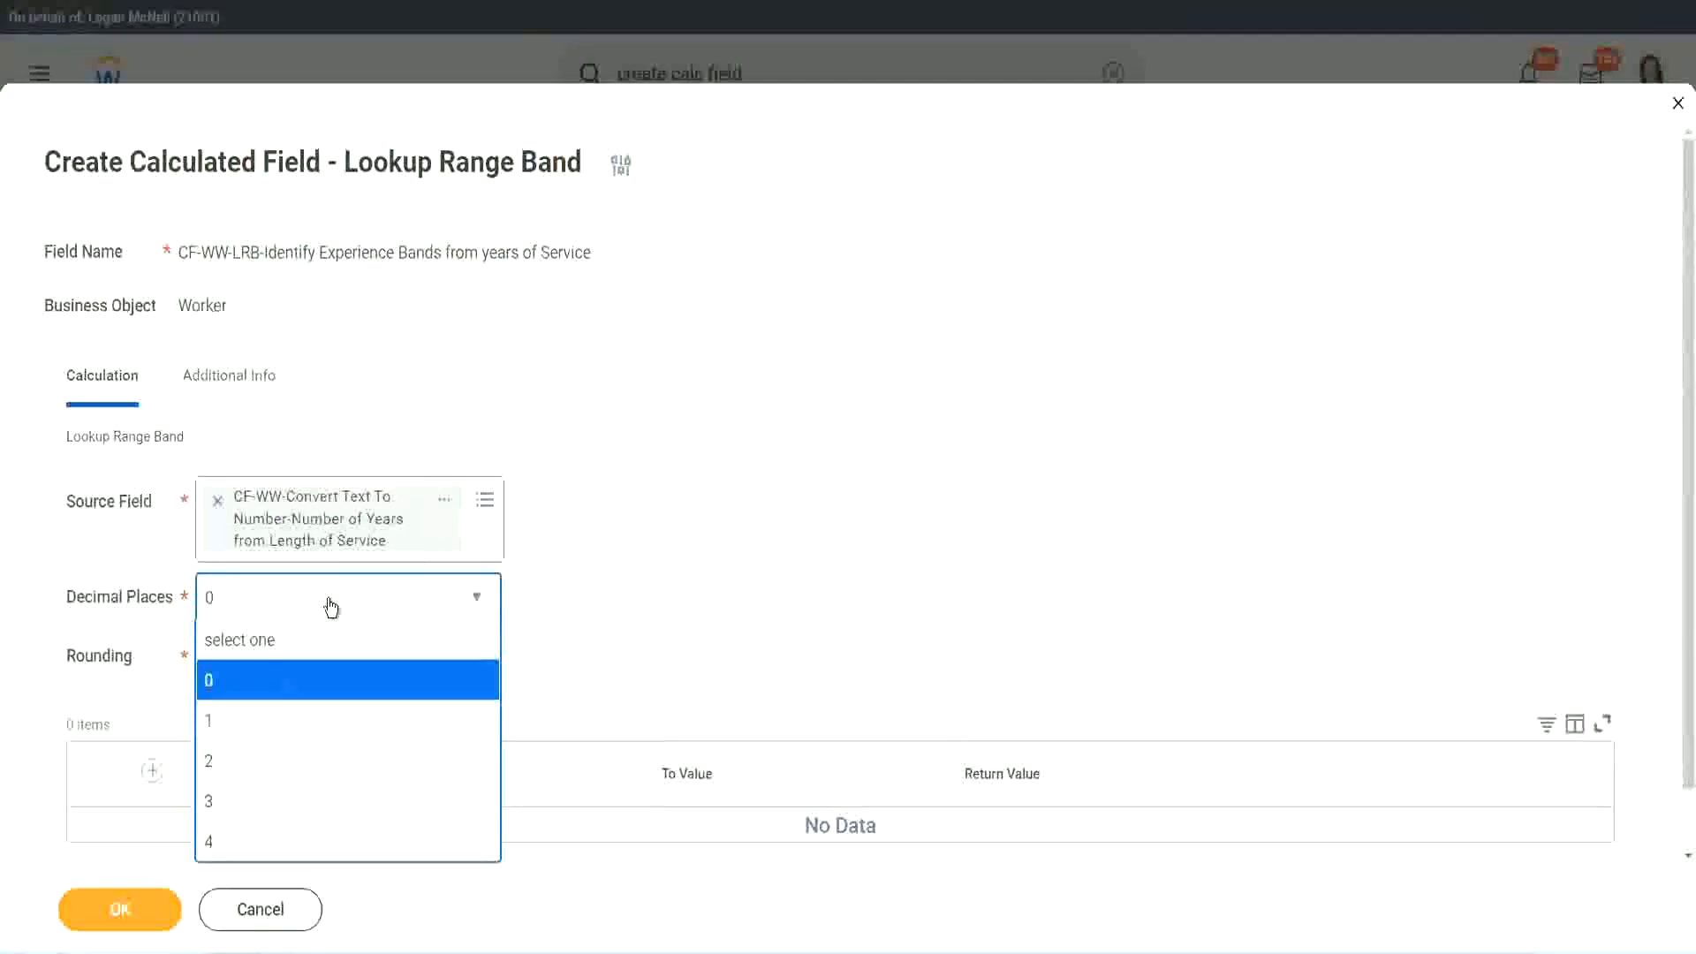
pyautogui.click(660, 581)
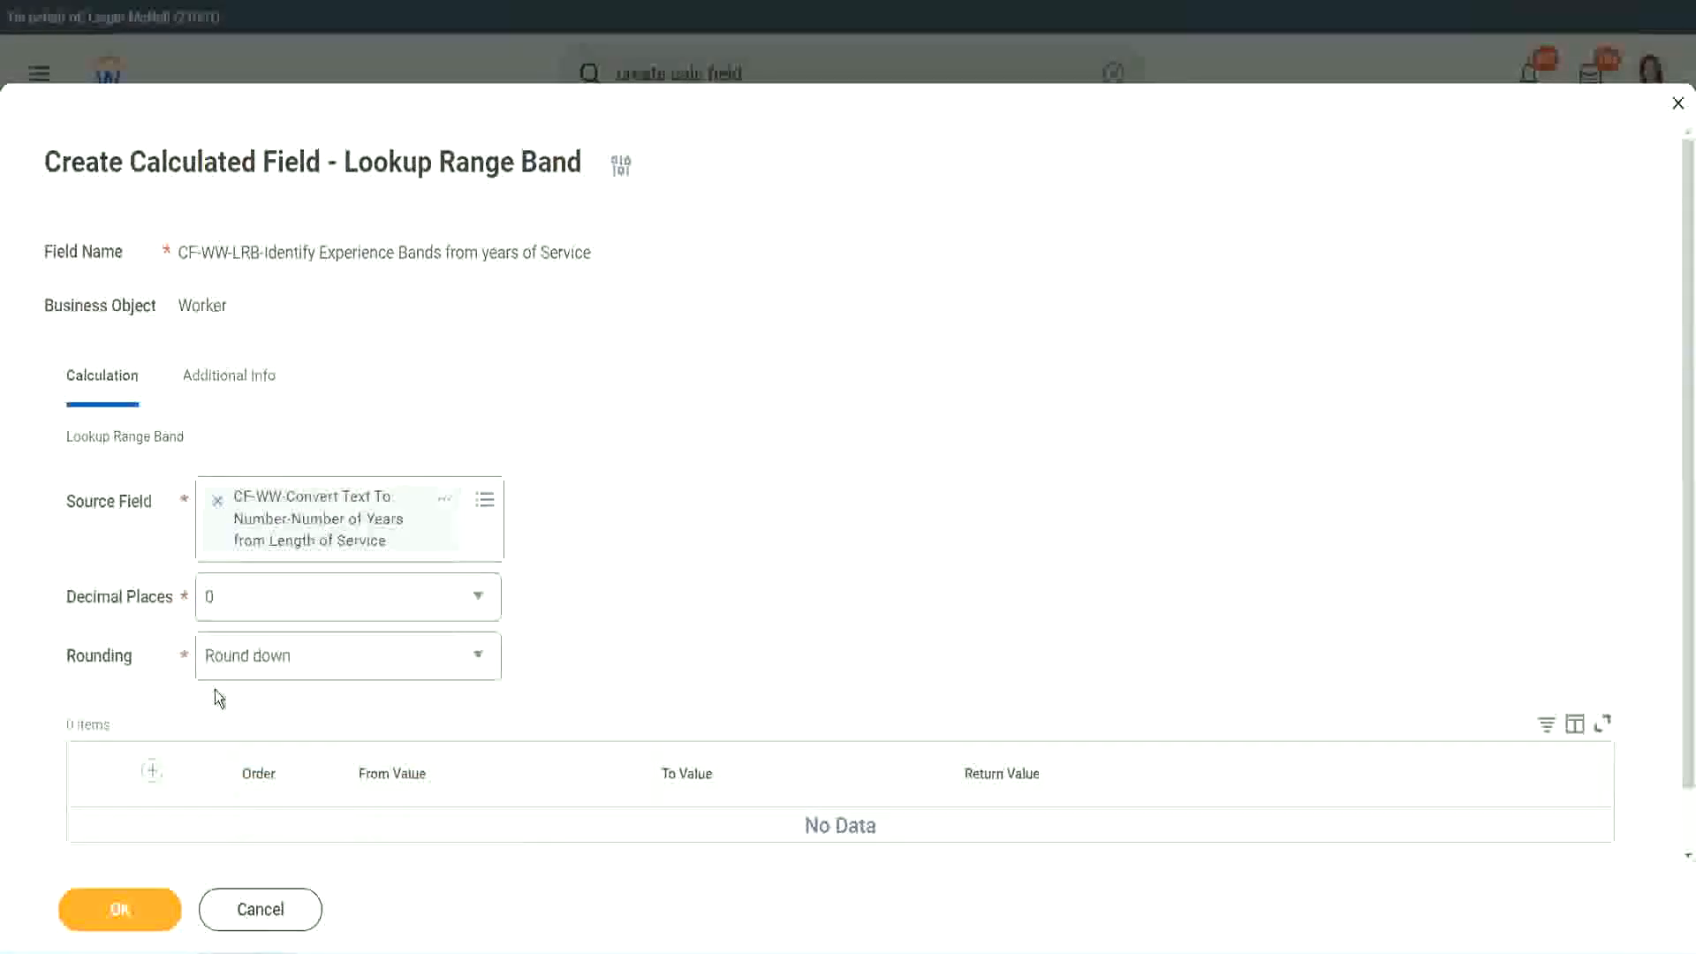
pyautogui.click(272, 660)
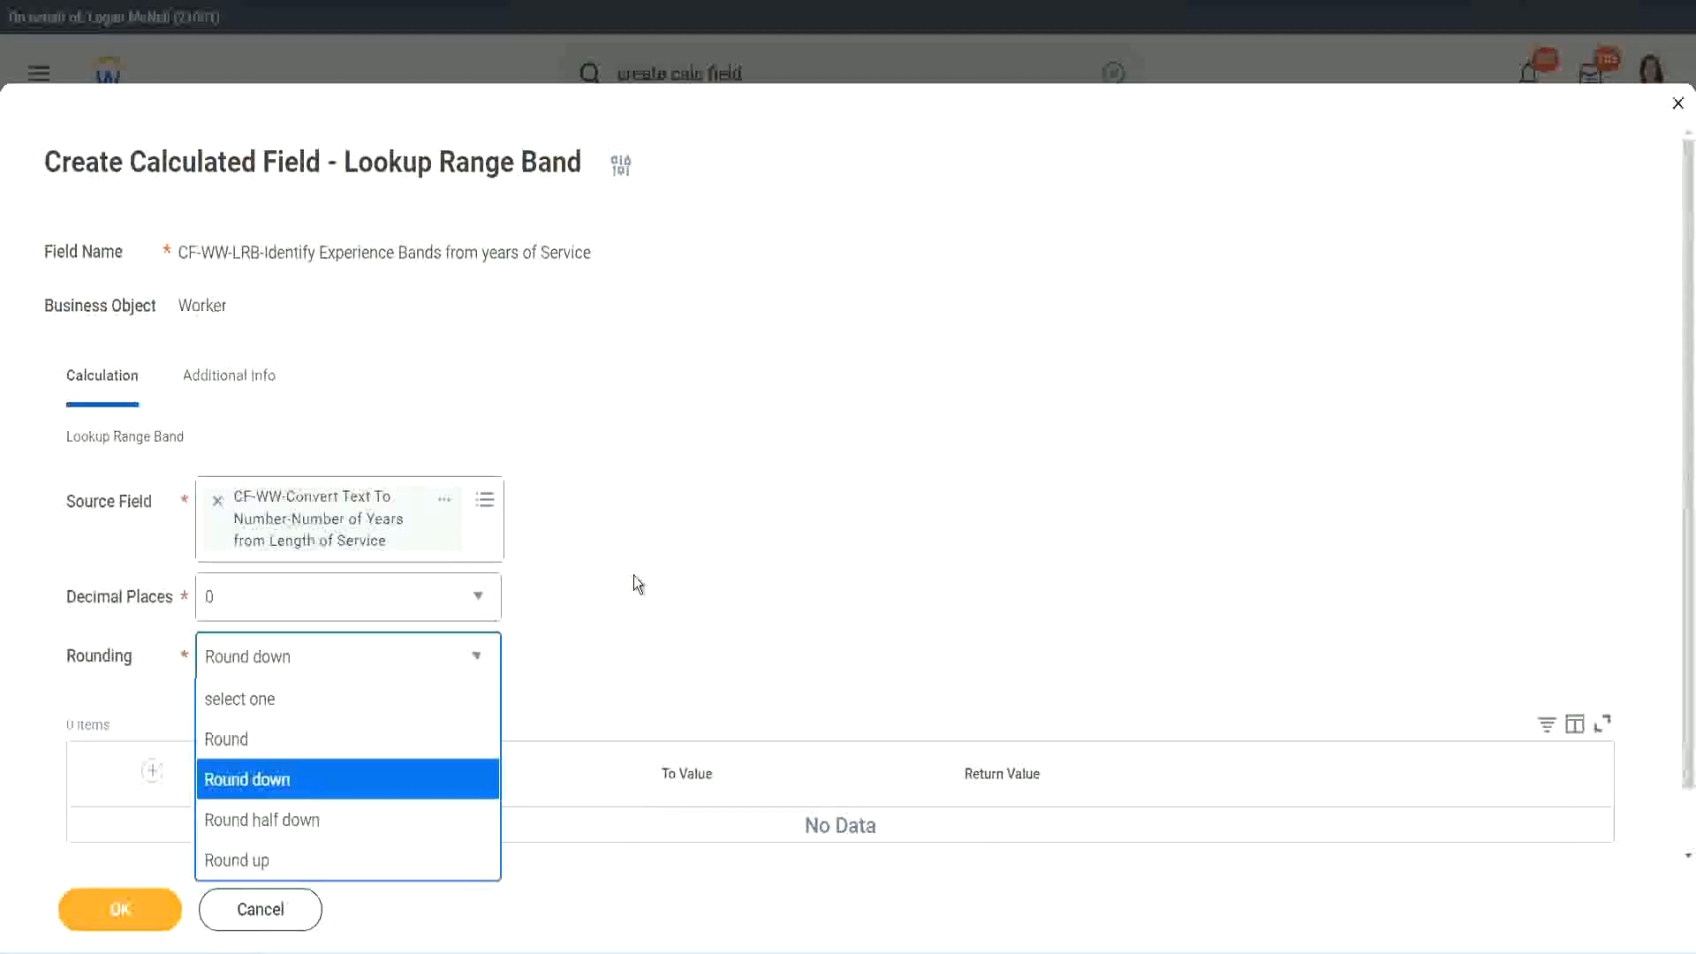
pyautogui.click(596, 650)
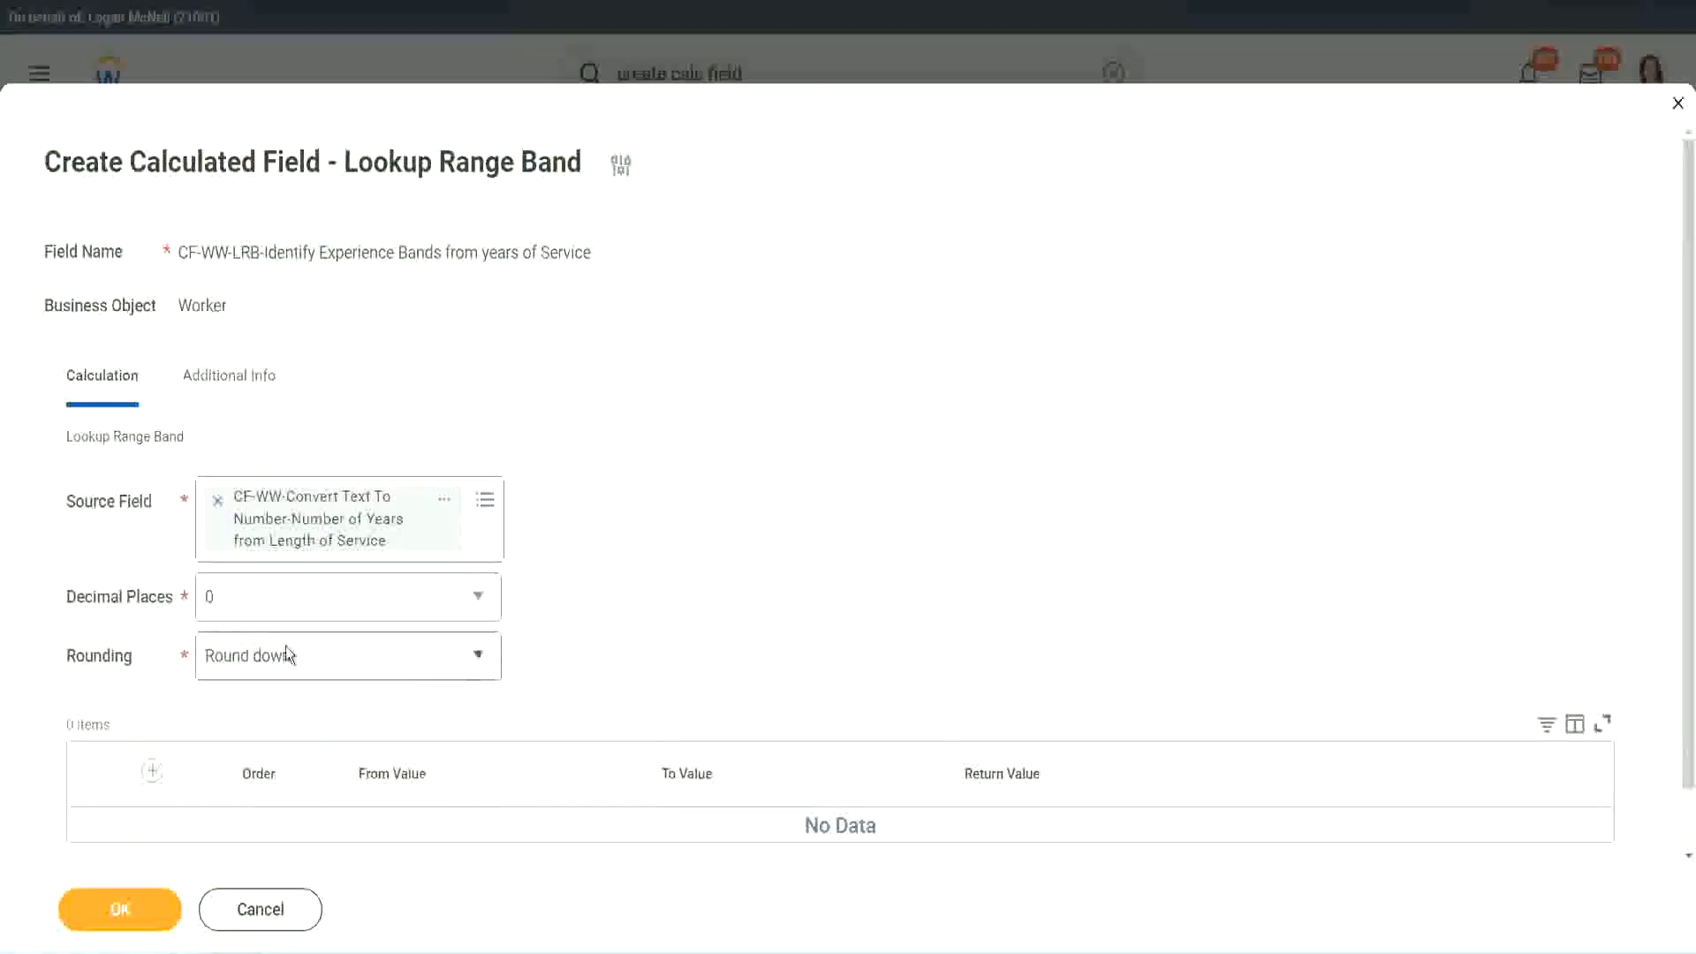
pyautogui.click(294, 669)
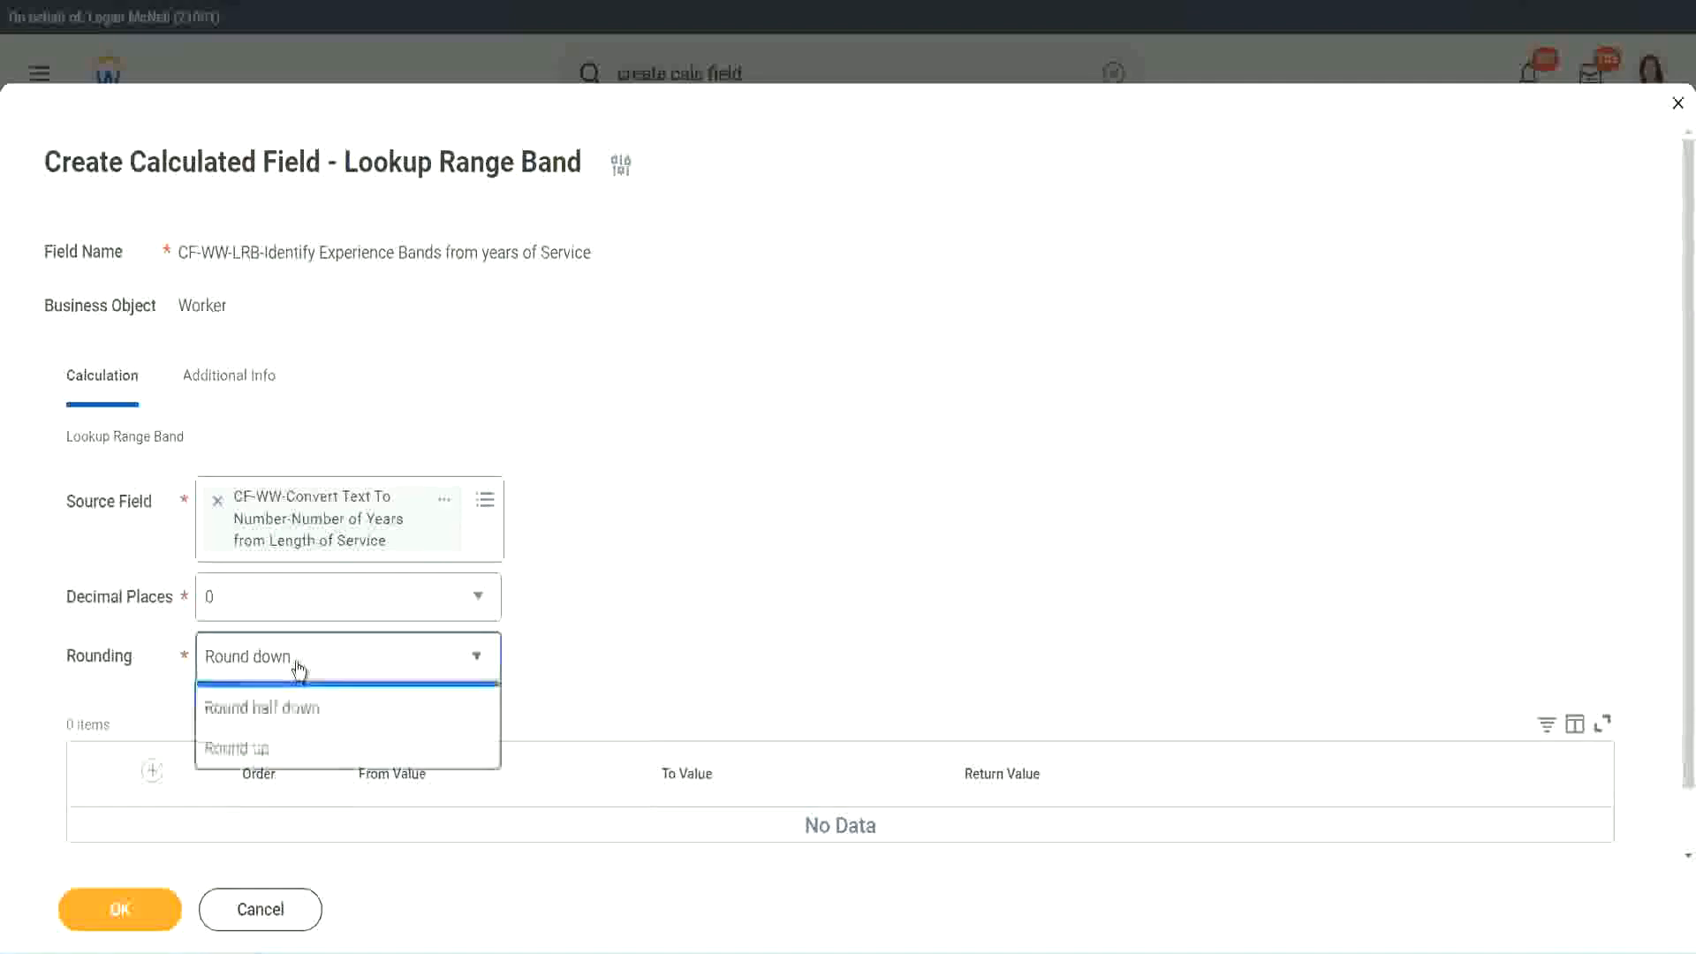
pyautogui.click(281, 742)
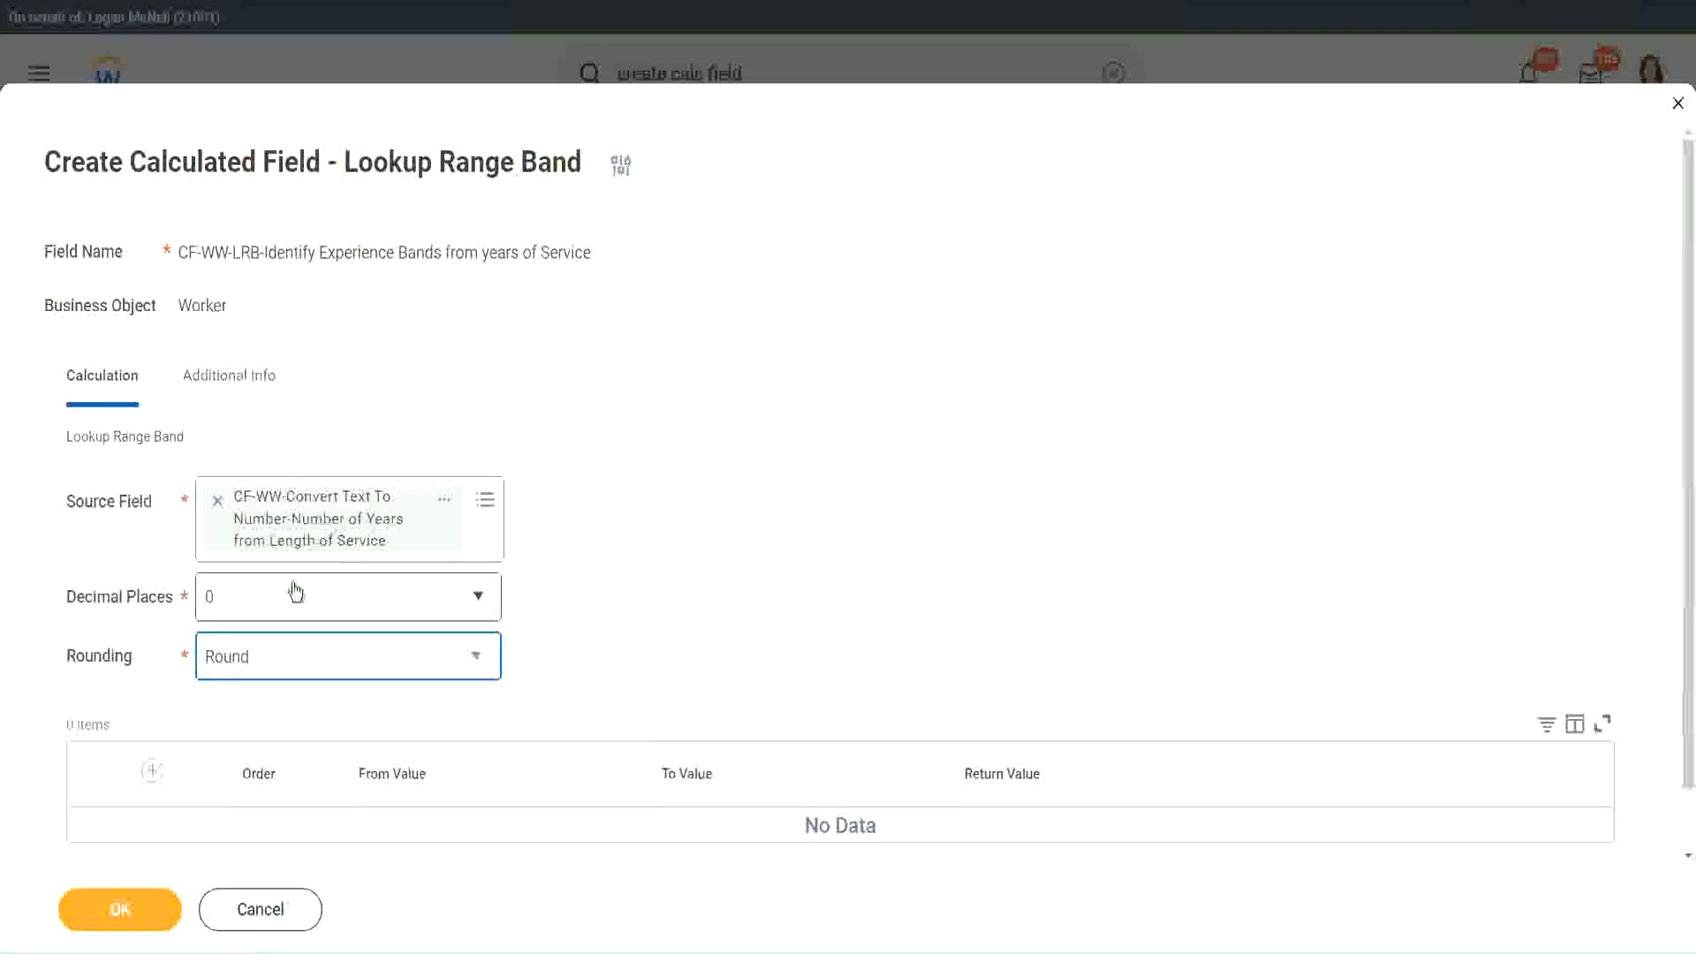
# Add the first range row with From Value 0, To Value 7 and return value "Amateur".
pyautogui.click(155, 771)
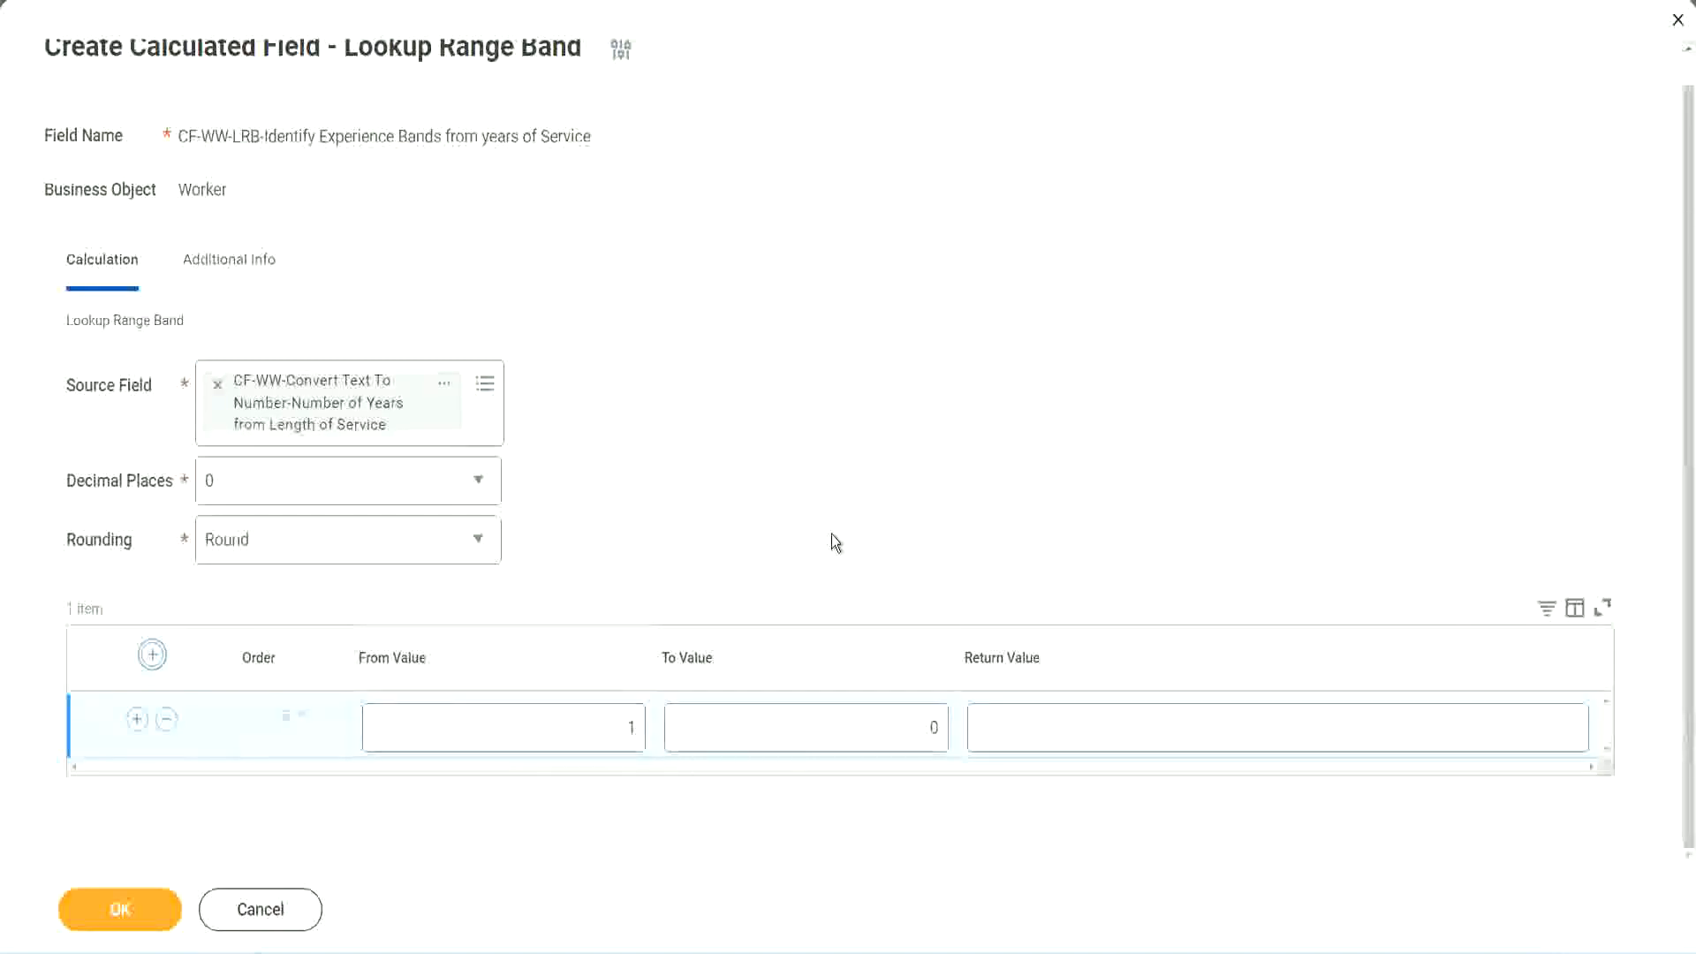
pyautogui.click(616, 734)
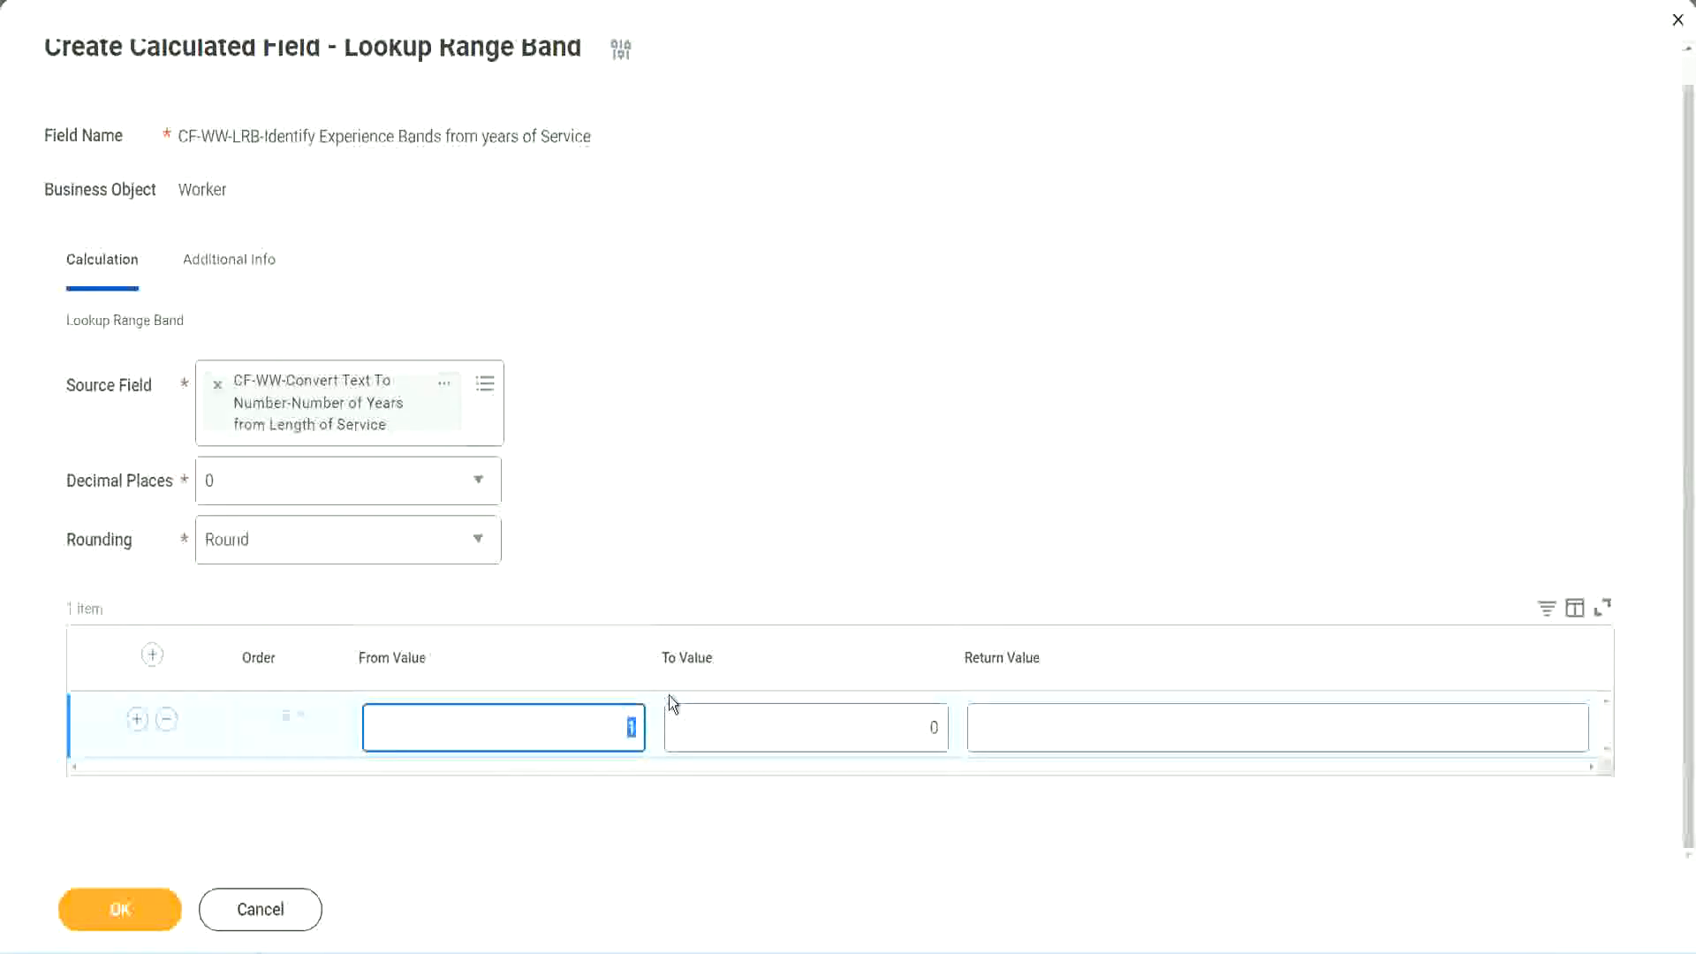
pyautogui.write('0')
pyautogui.press('Tab')
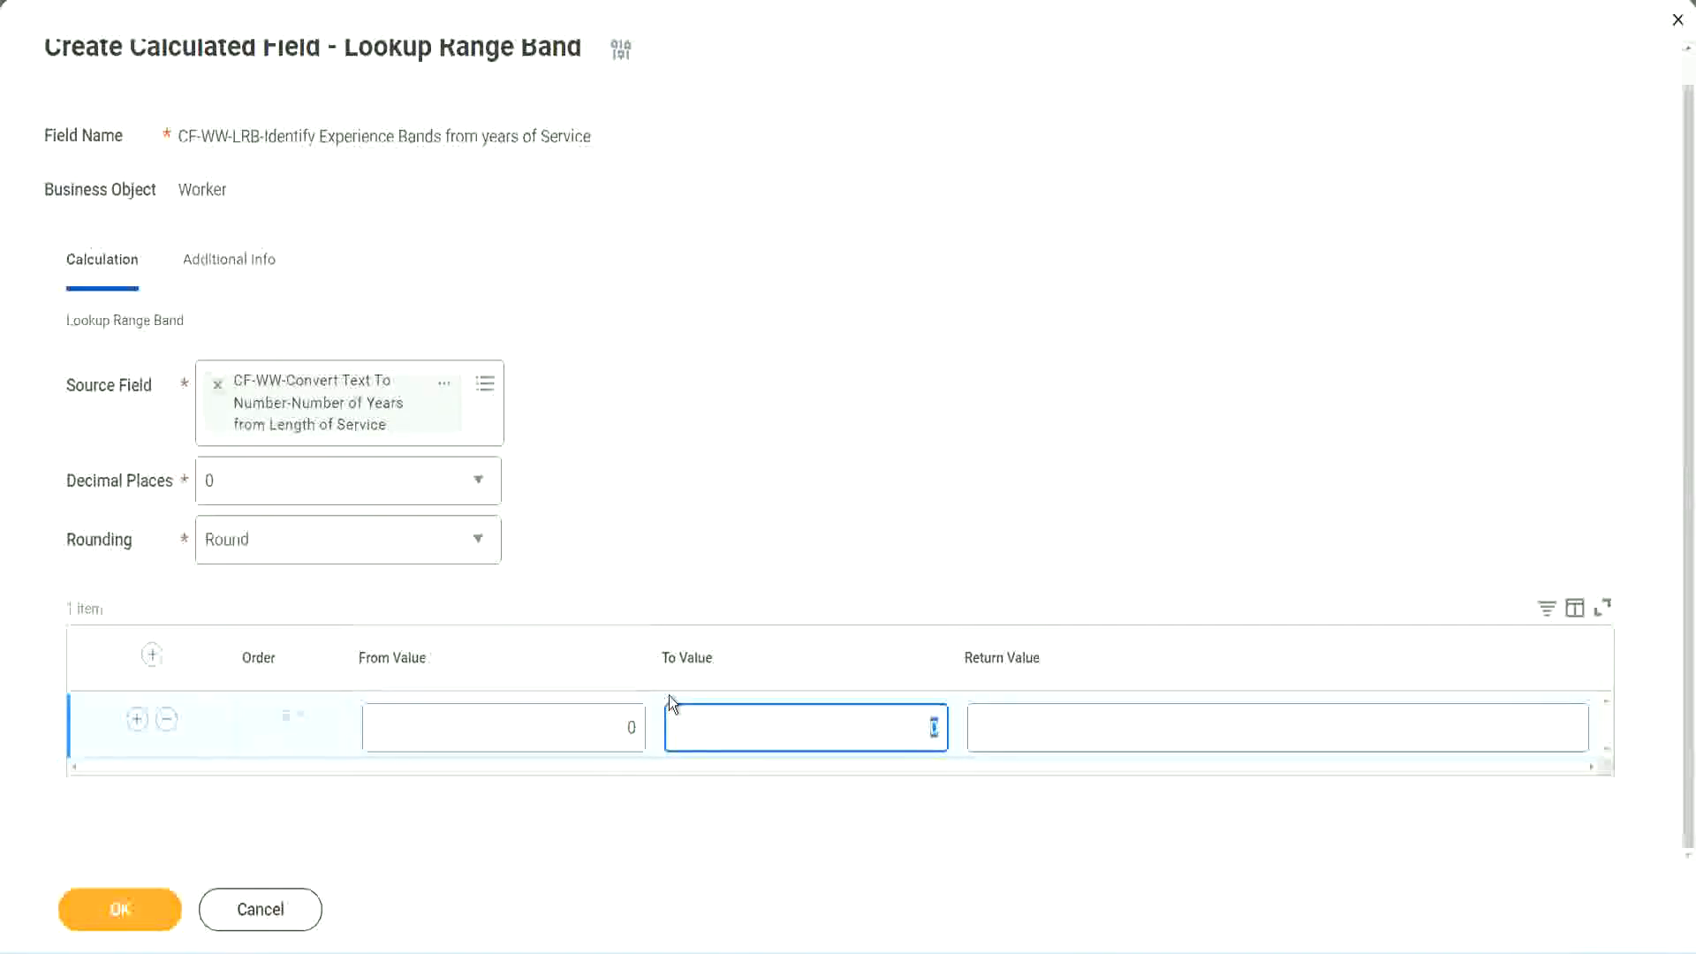
pyautogui.write('7')
pyautogui.press('Tab')
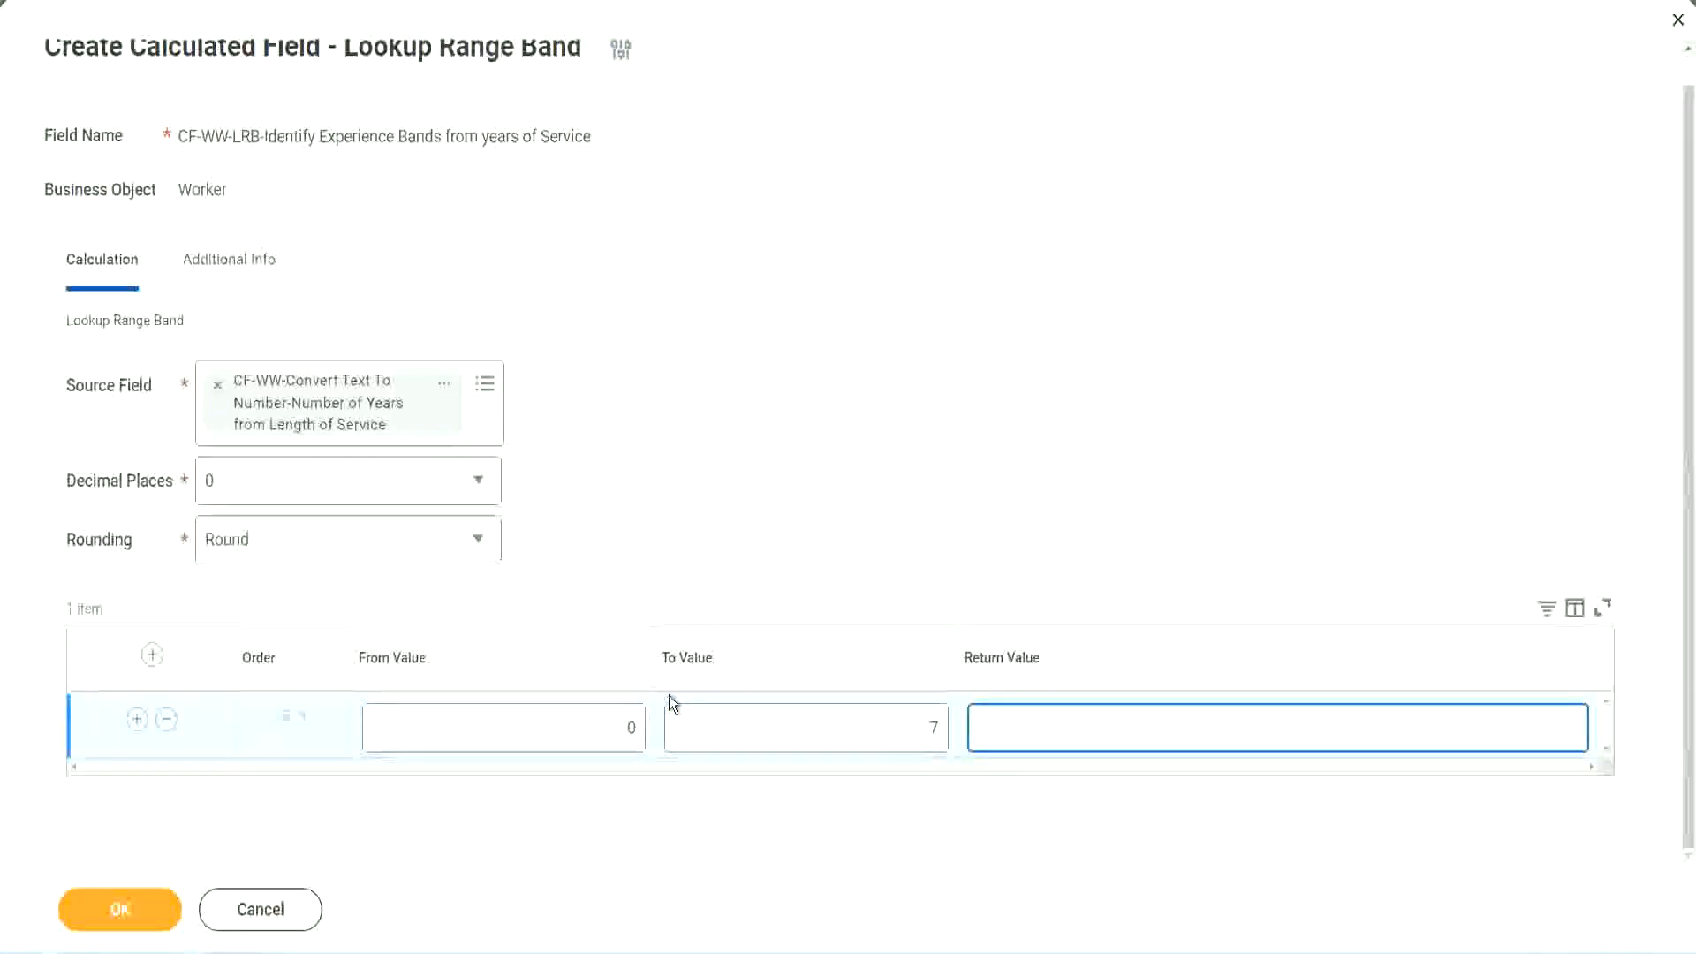
pyautogui.write('Amateur')
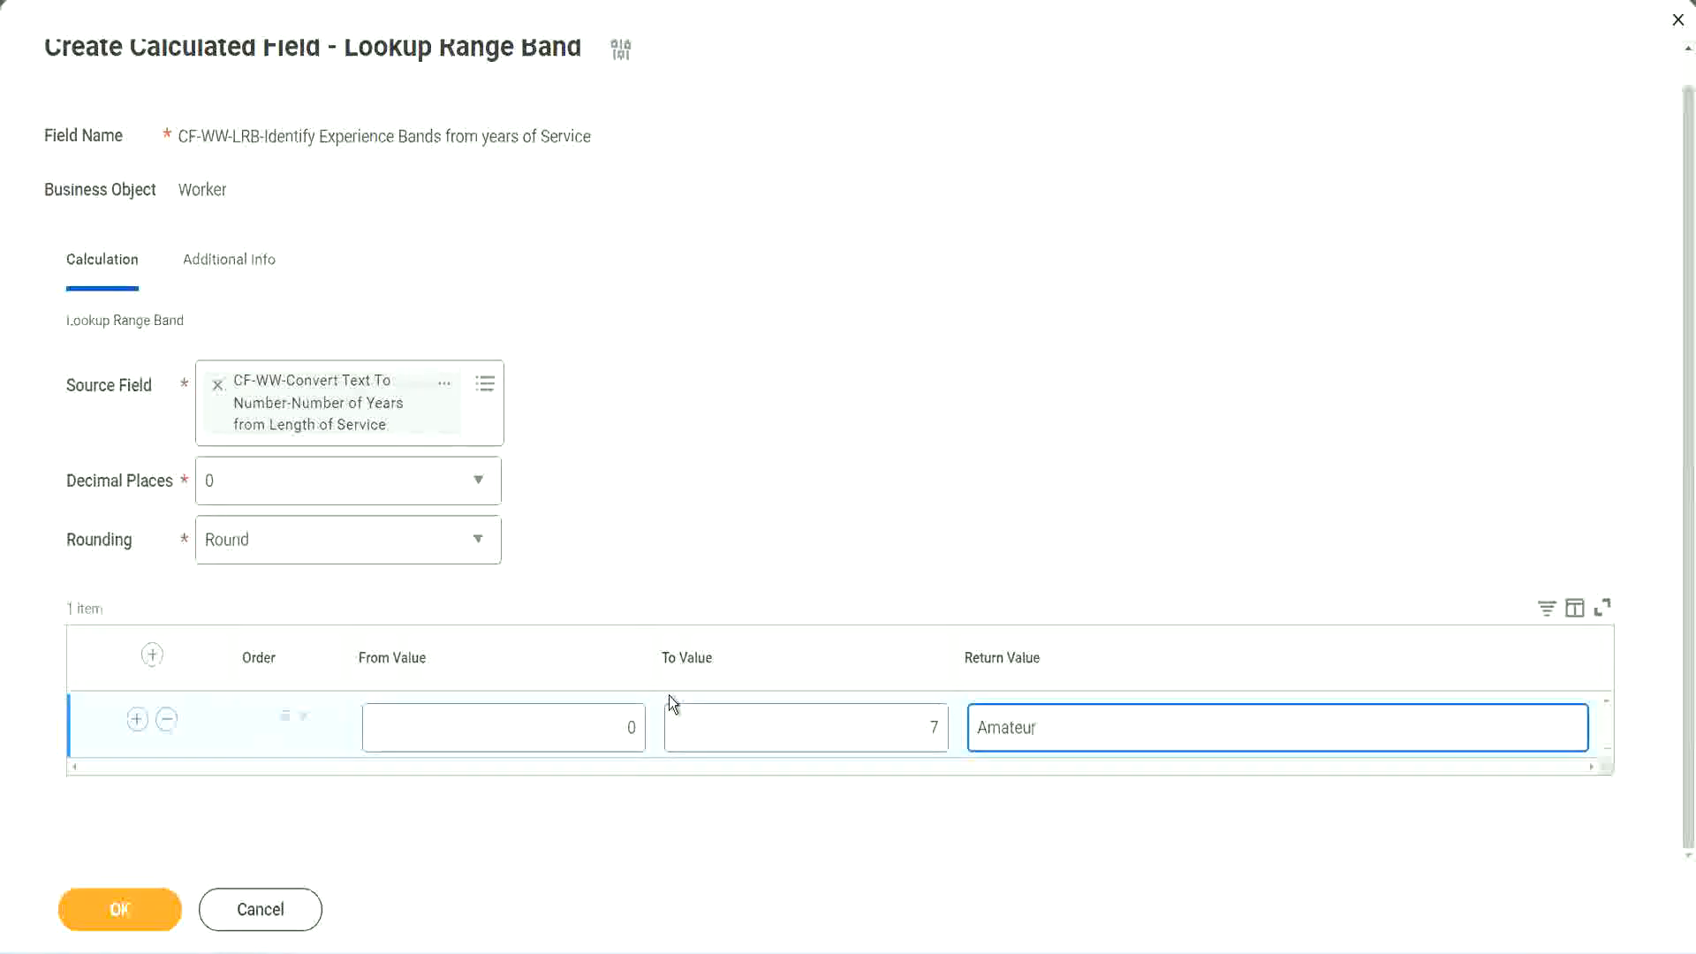
pyautogui.click(587, 744)
pyautogui.click(908, 713)
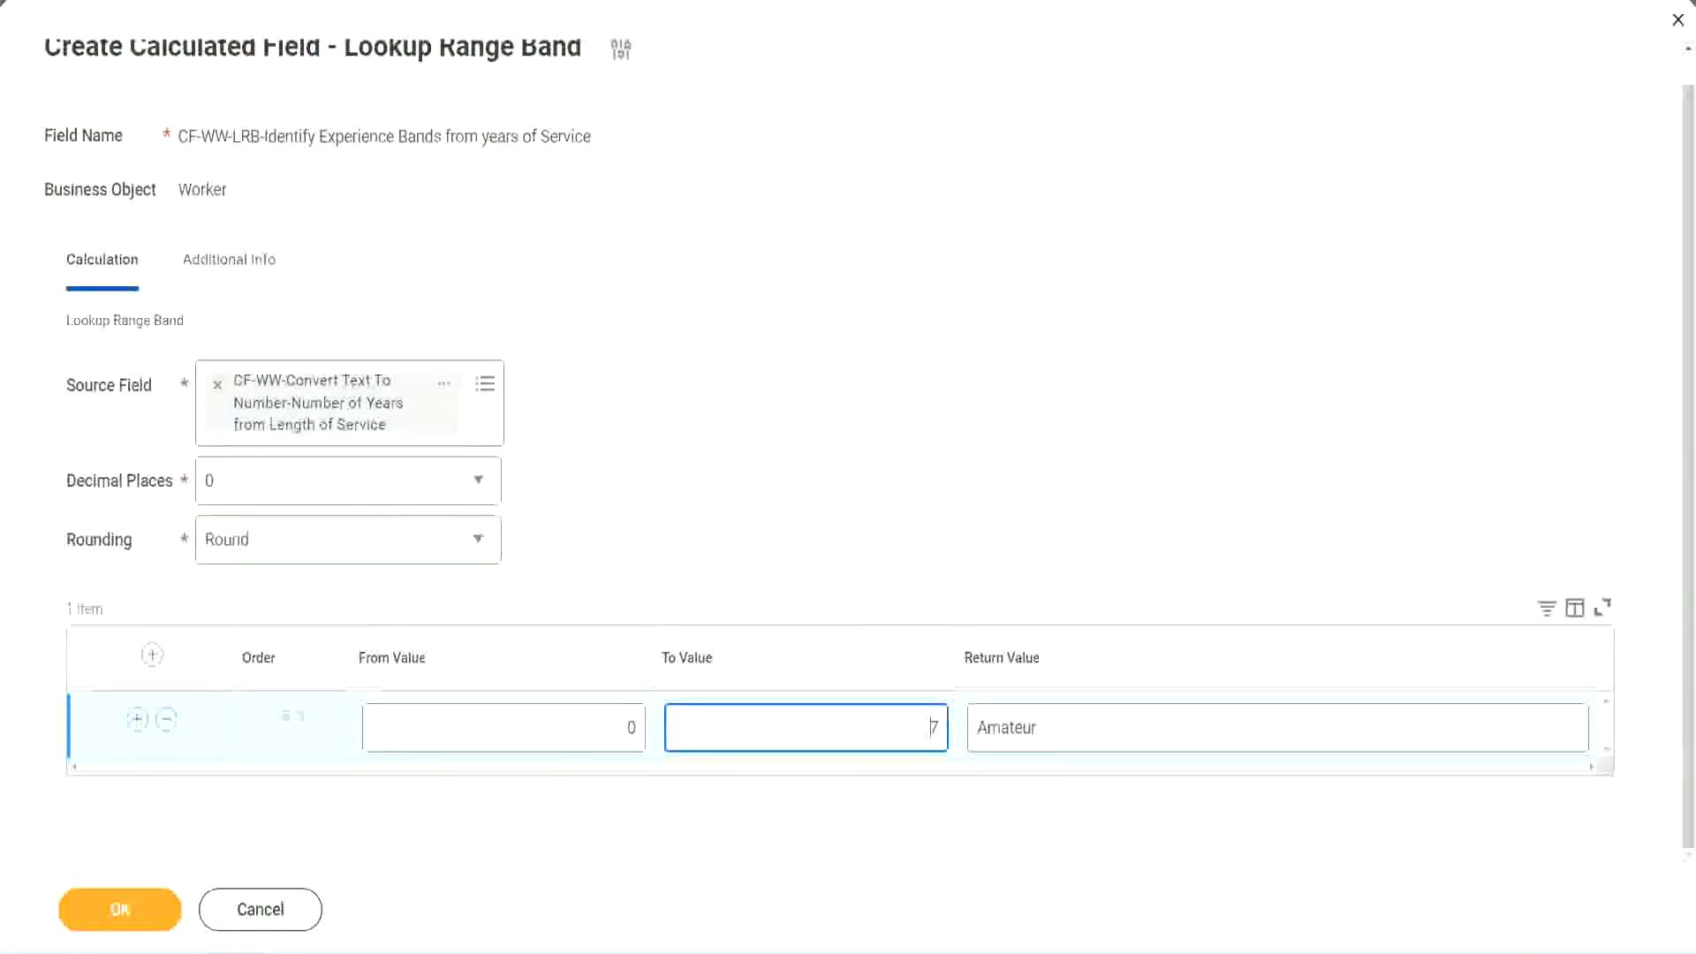
pyautogui.moveTo(512, 477); pyautogui.dragTo(426, 441)
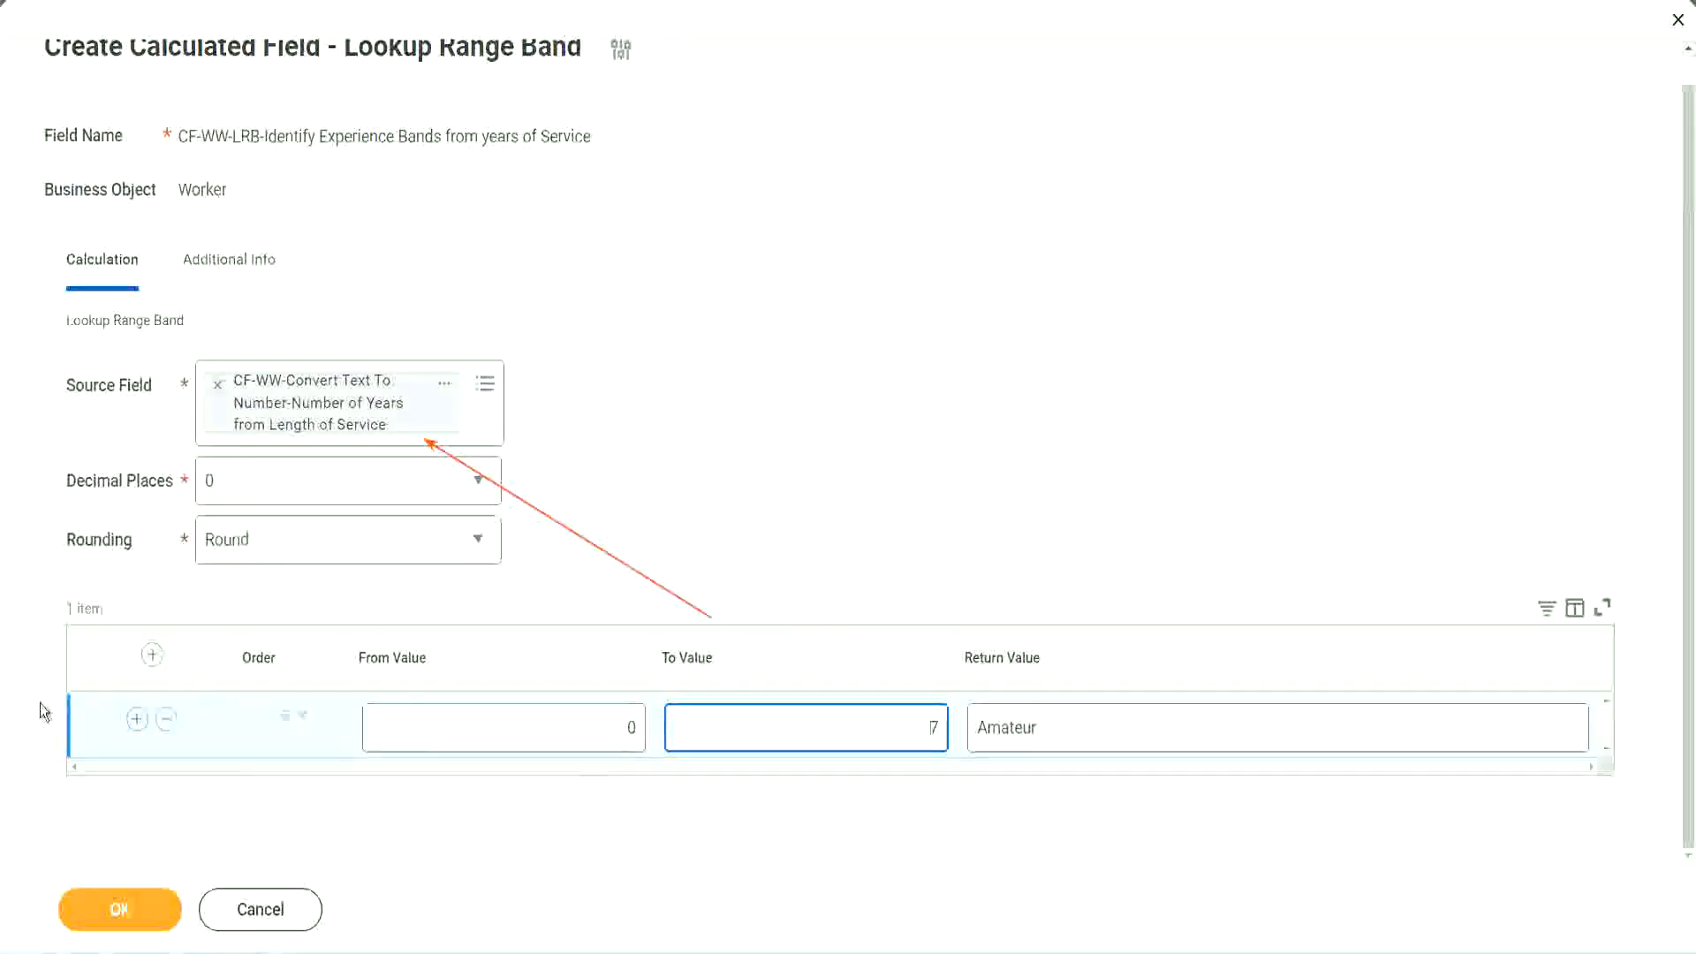
# Add a second range row with From Value 8, To Value 15 and return value "Experienced".
pyautogui.click(136, 721)
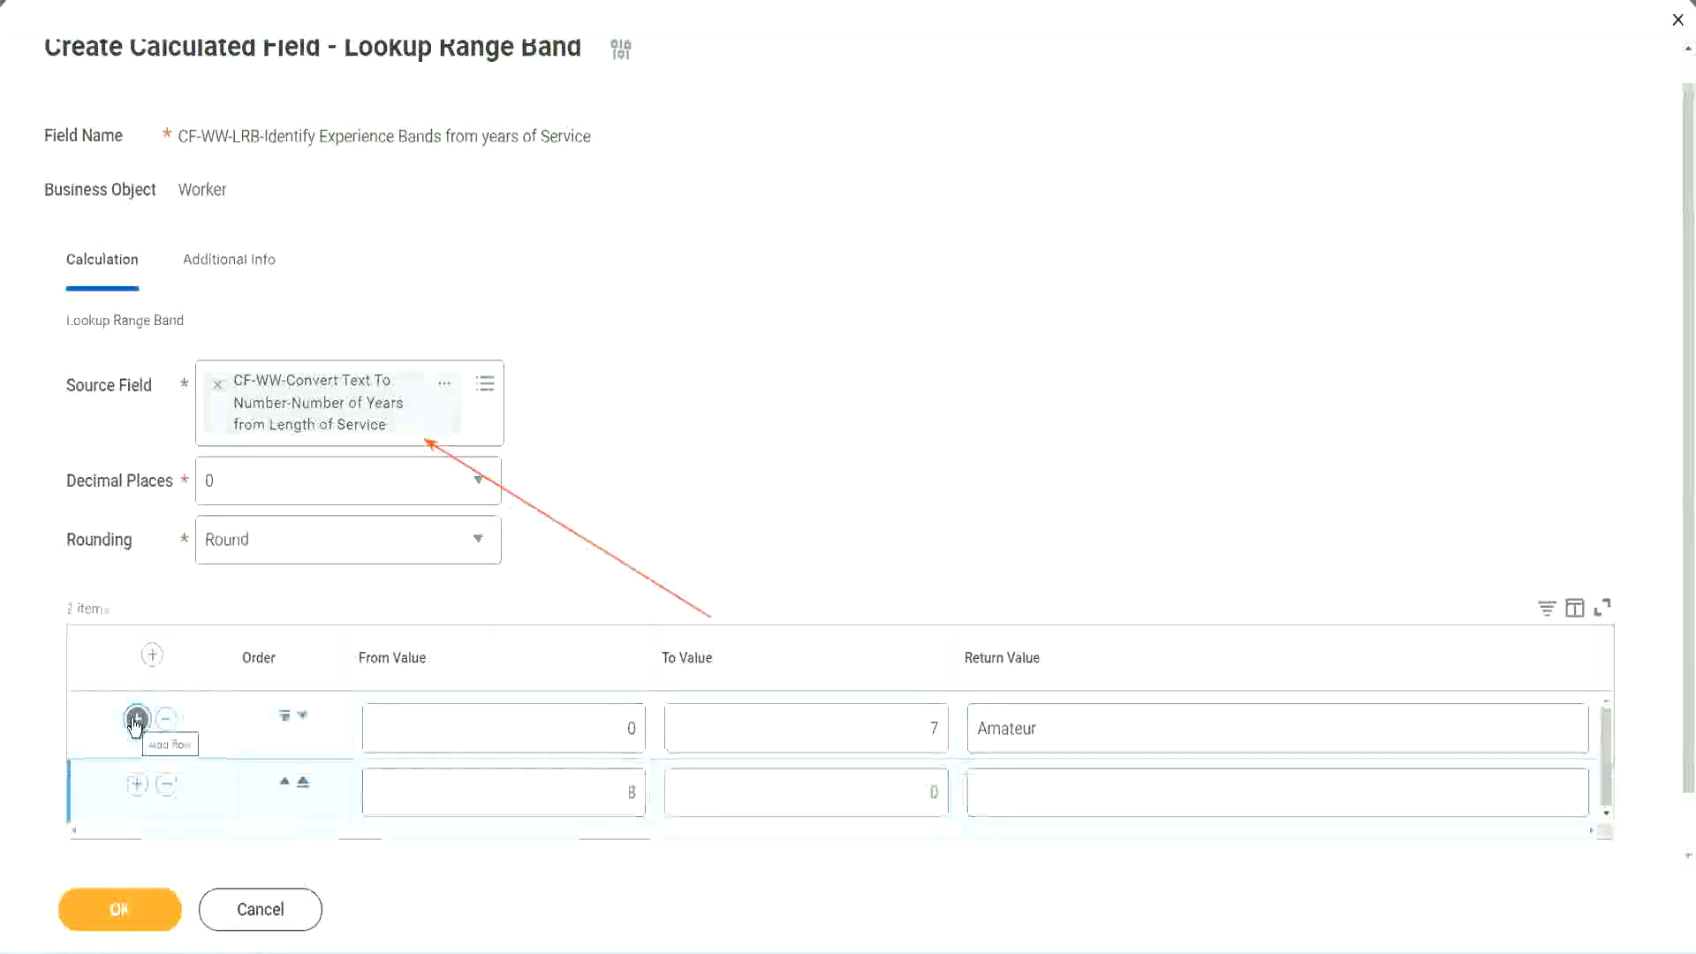
pyautogui.click(641, 794)
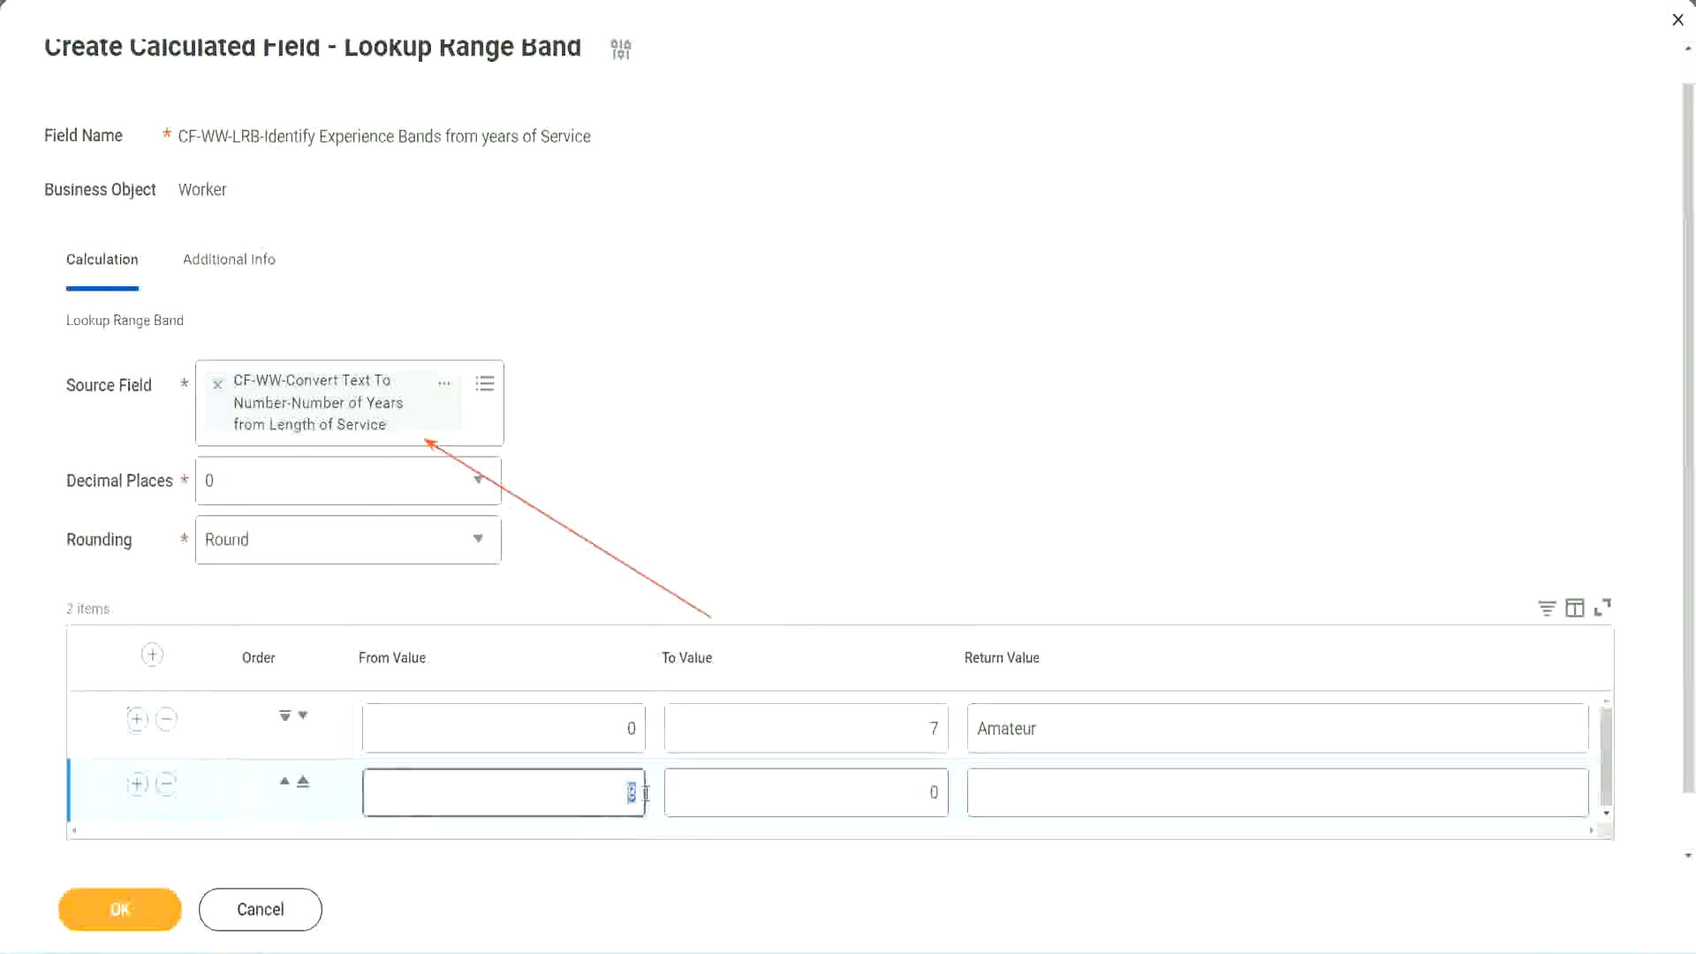
pyautogui.click(617, 731)
pyautogui.click(923, 734)
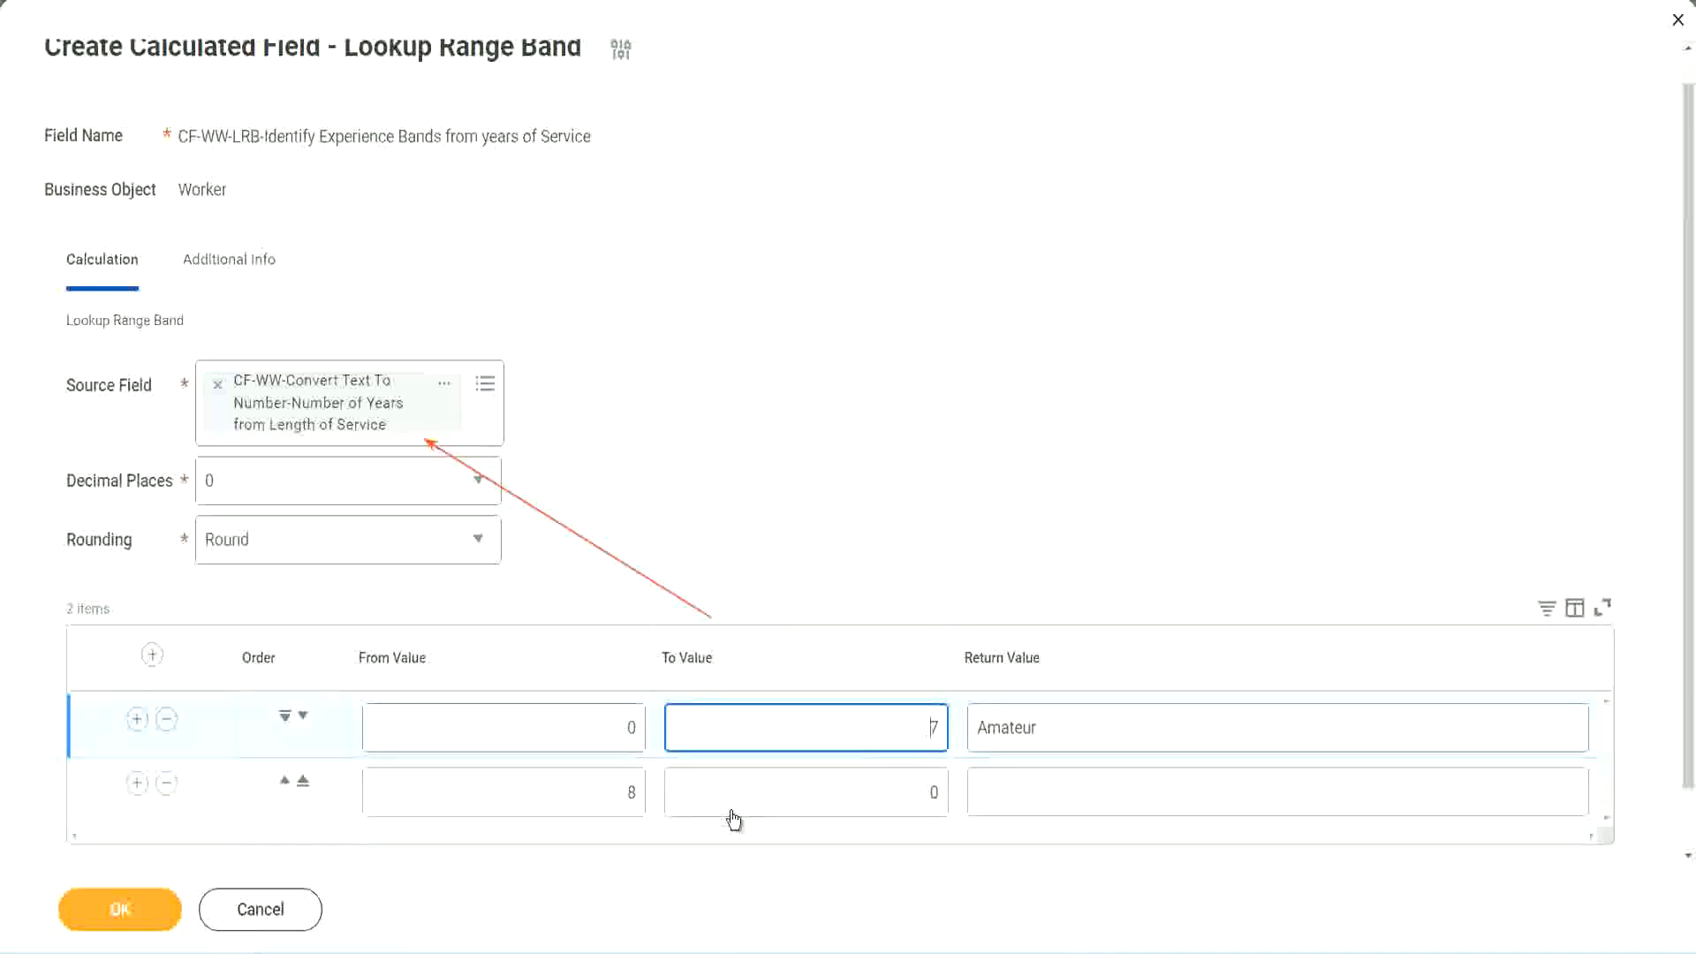
pyautogui.click(603, 798)
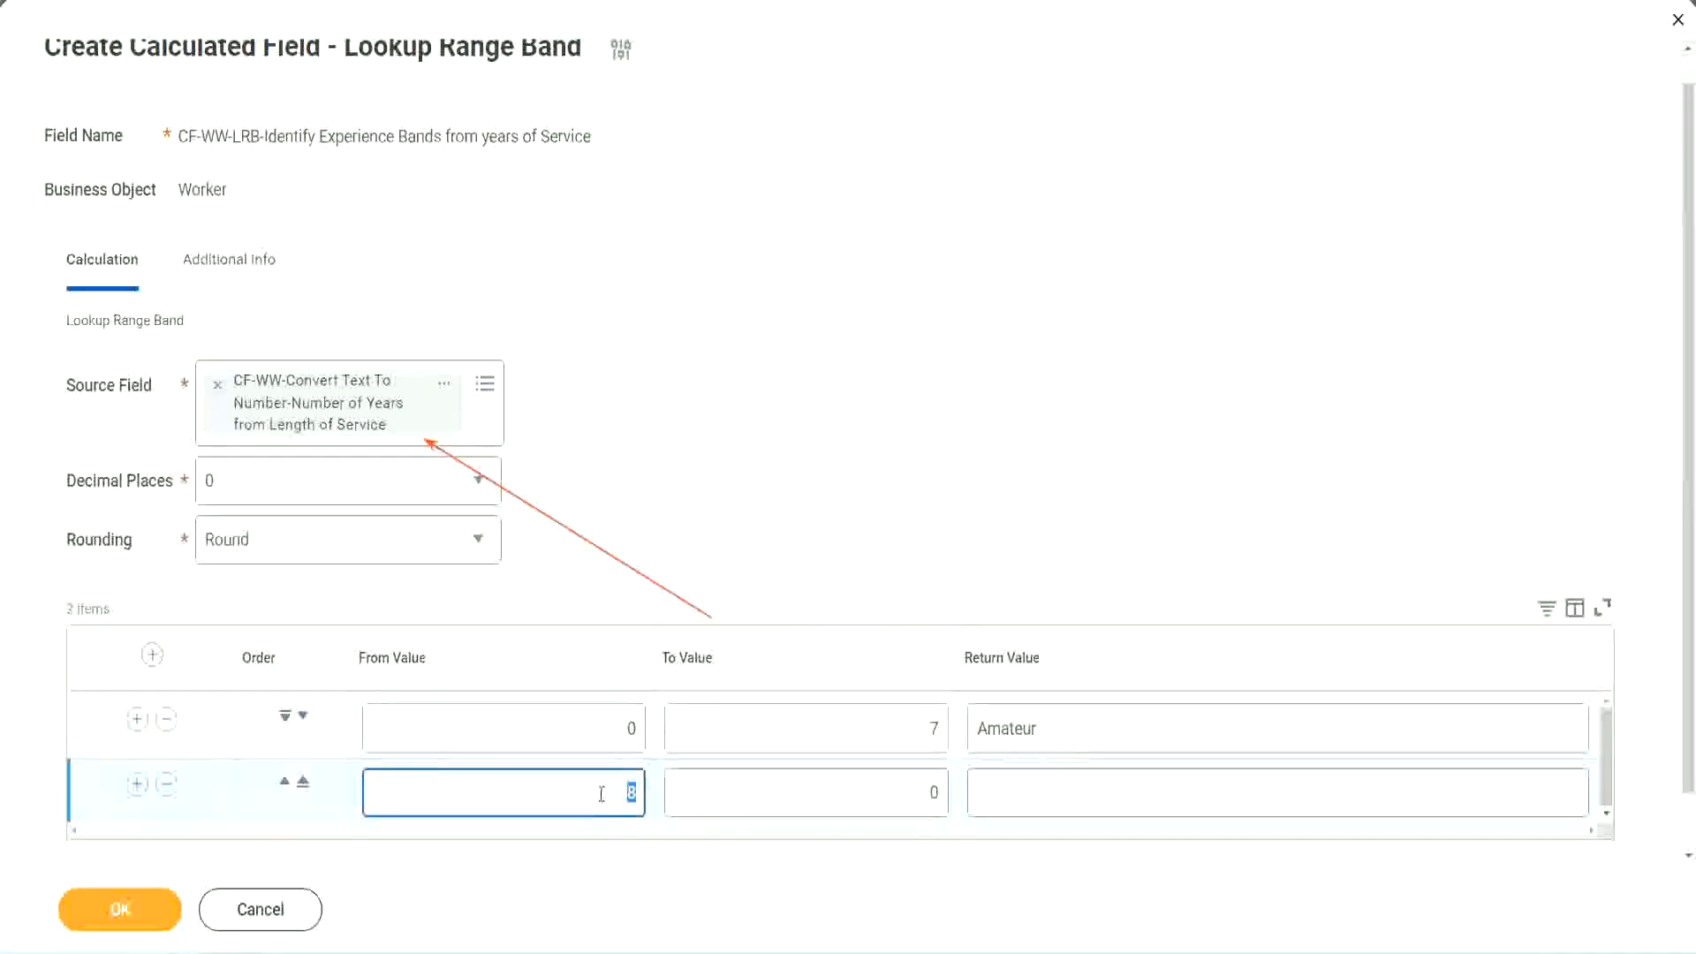
pyautogui.click(599, 792)
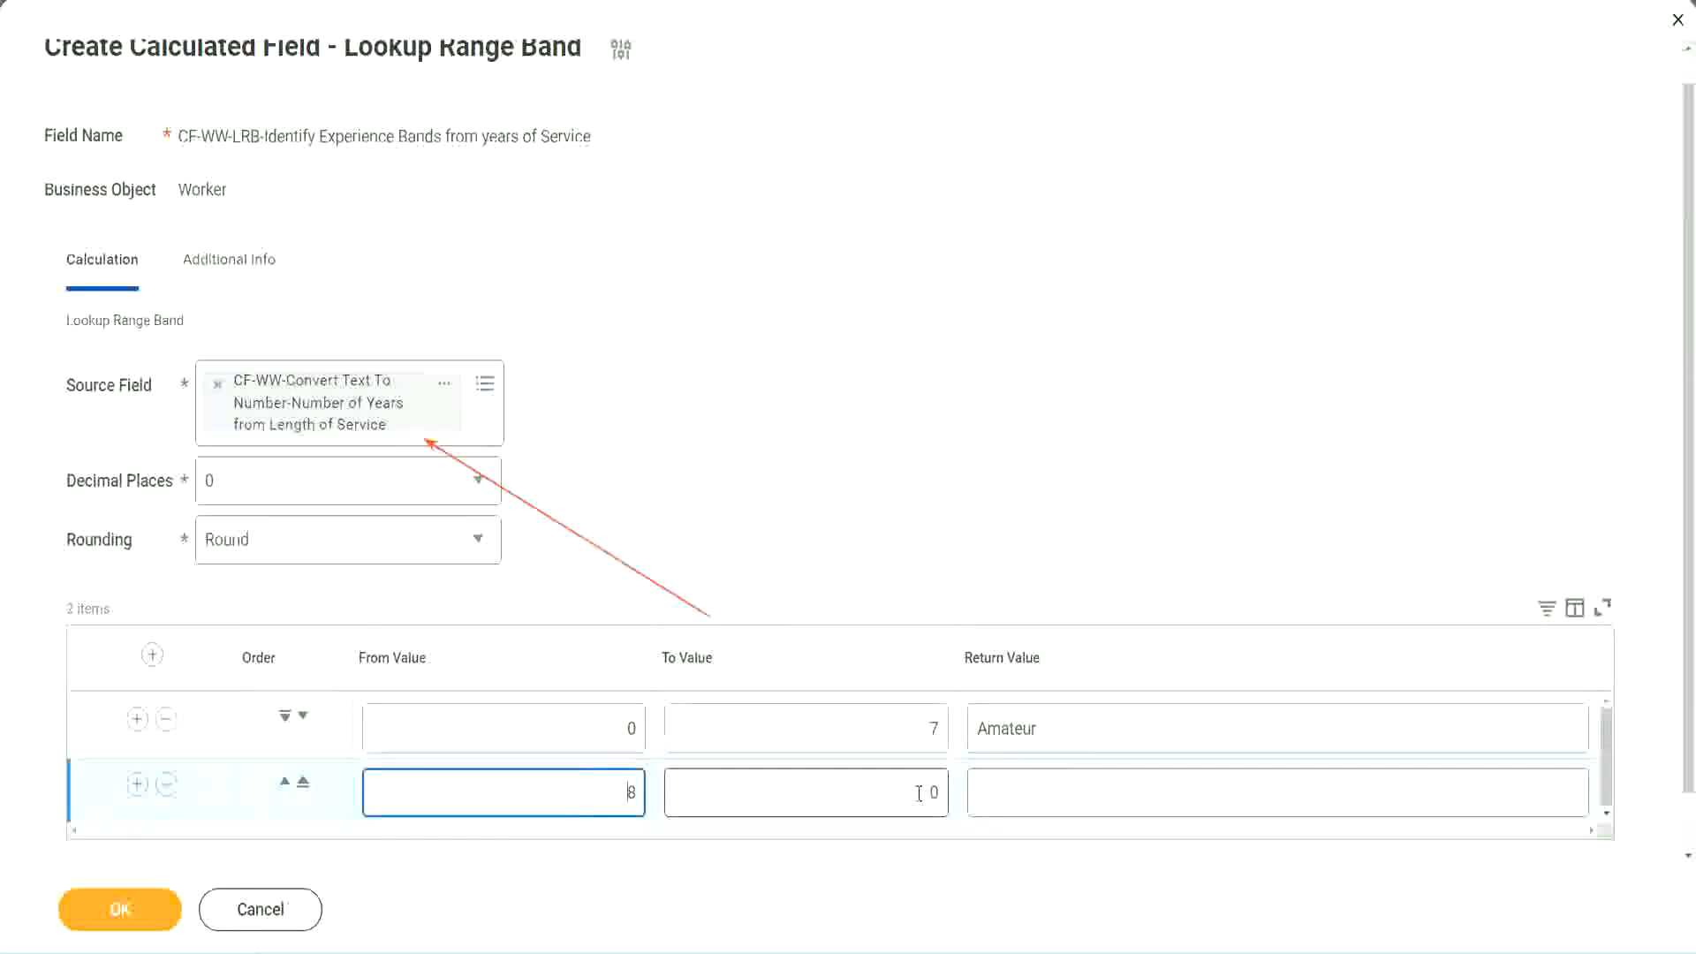
pyautogui.click(919, 793)
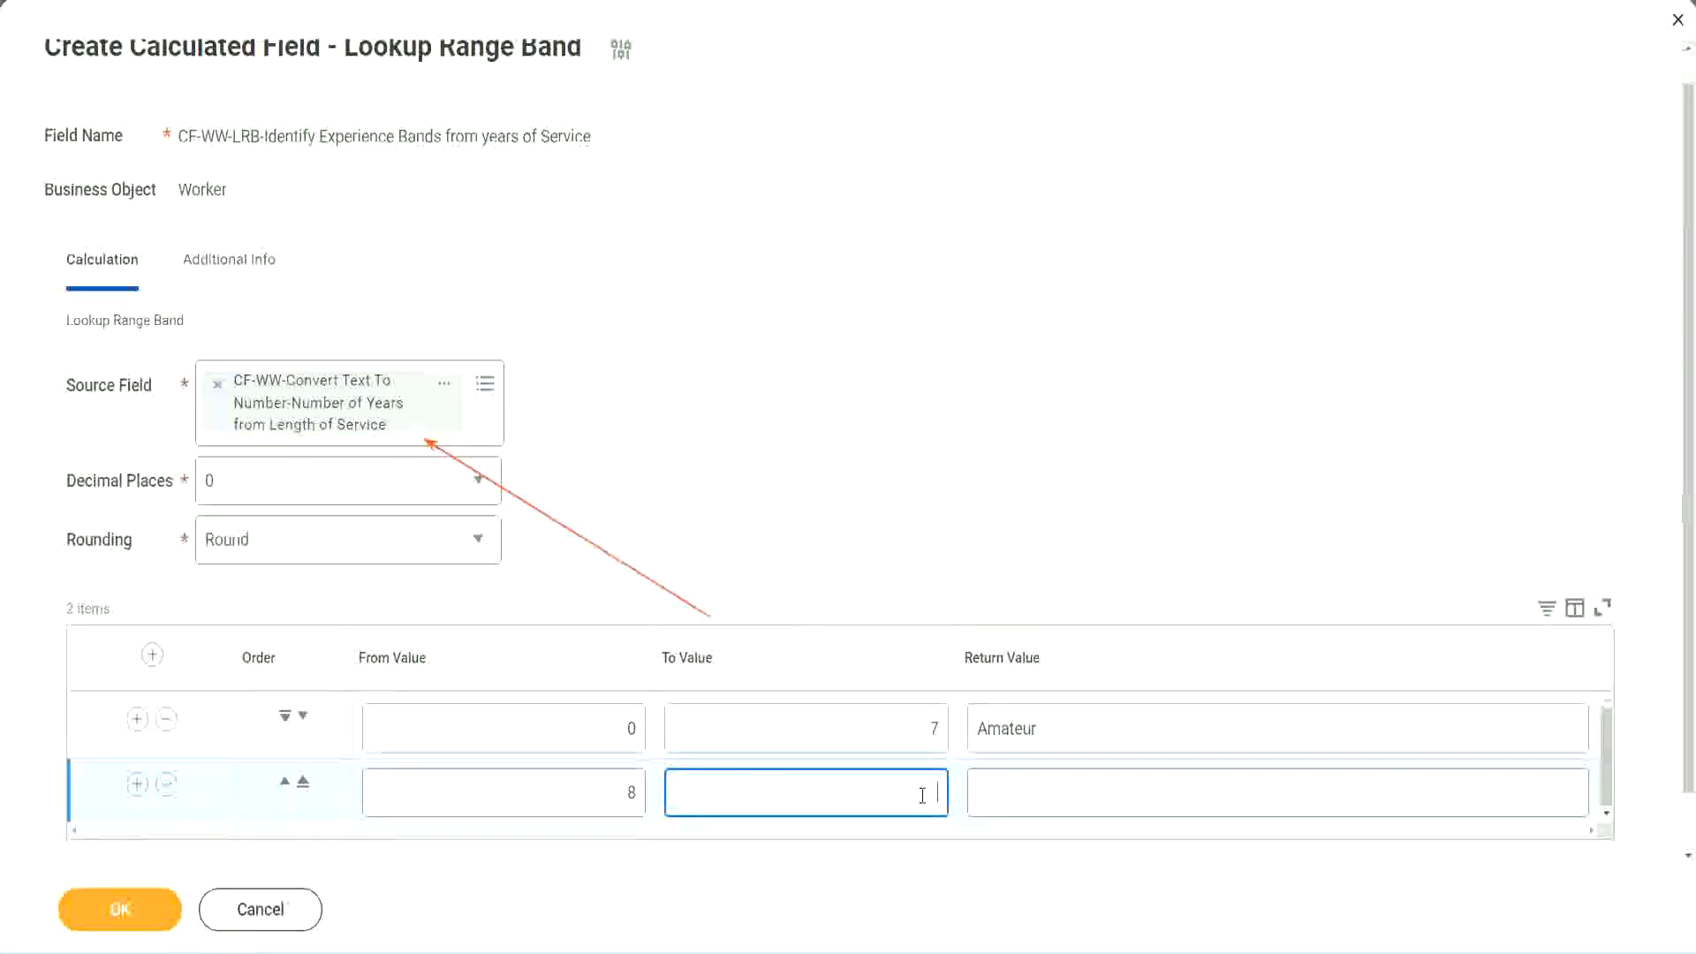
pyautogui.write('15')
pyautogui.click(1046, 788)
pyautogui.write('Ex')
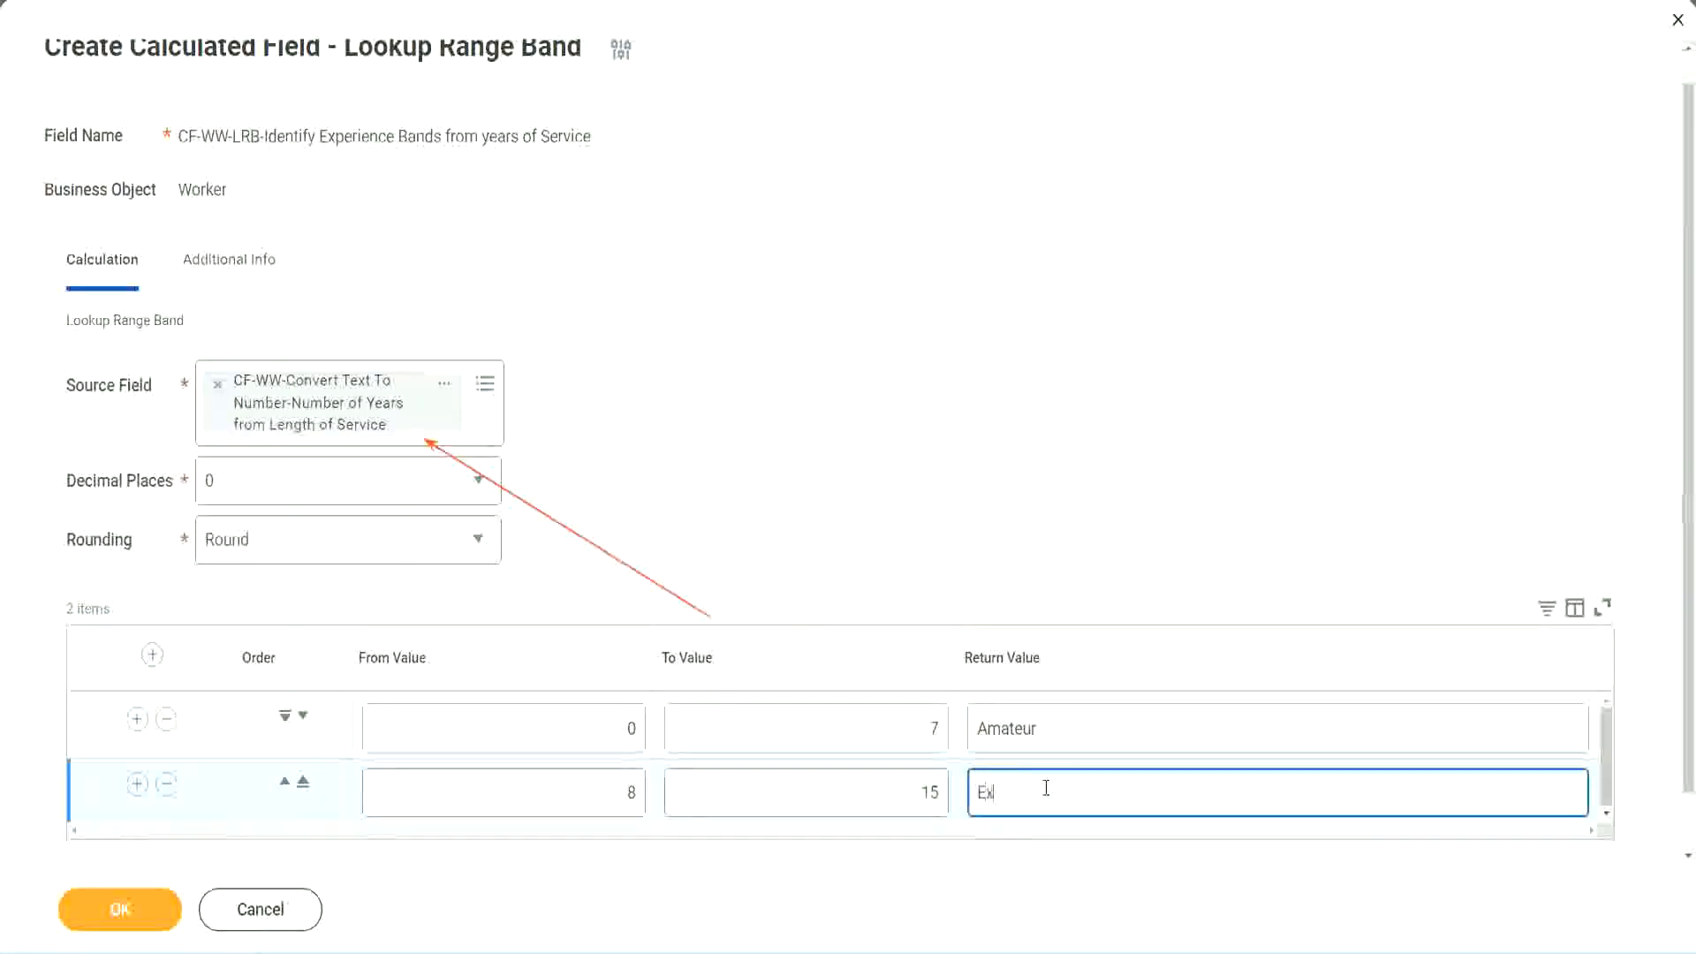
pyautogui.write('perienced')
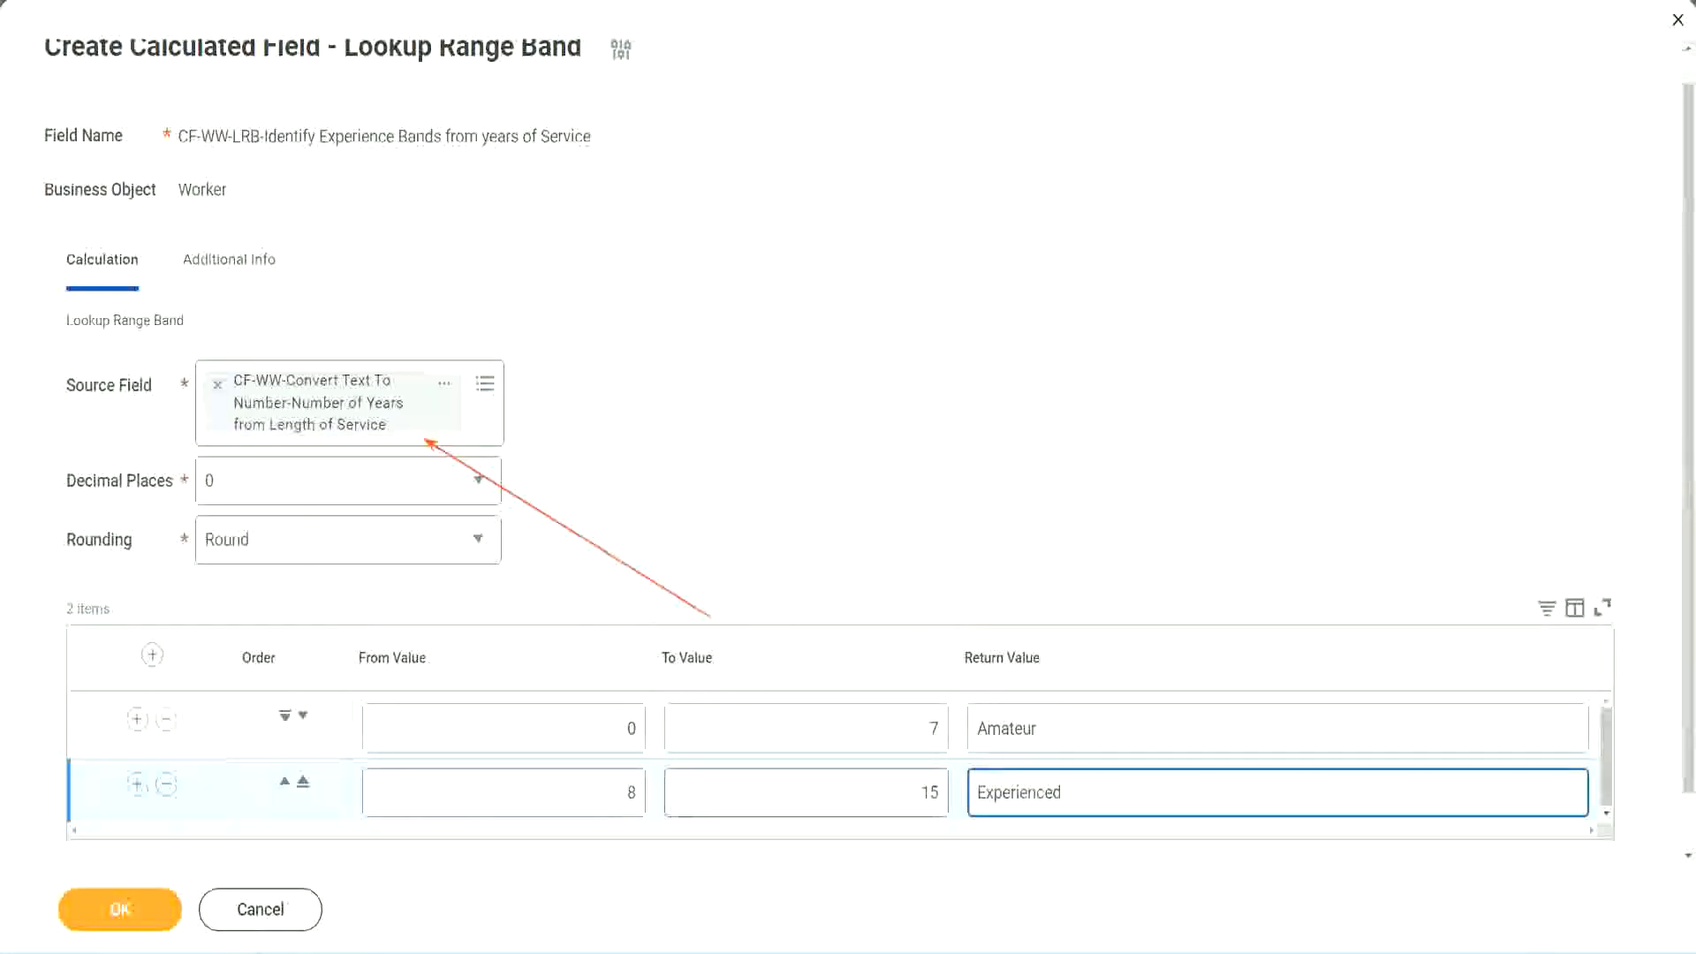
# Add a third range row with From Value 16, To Value 30 and return value "Senior".
pyautogui.click(136, 784)
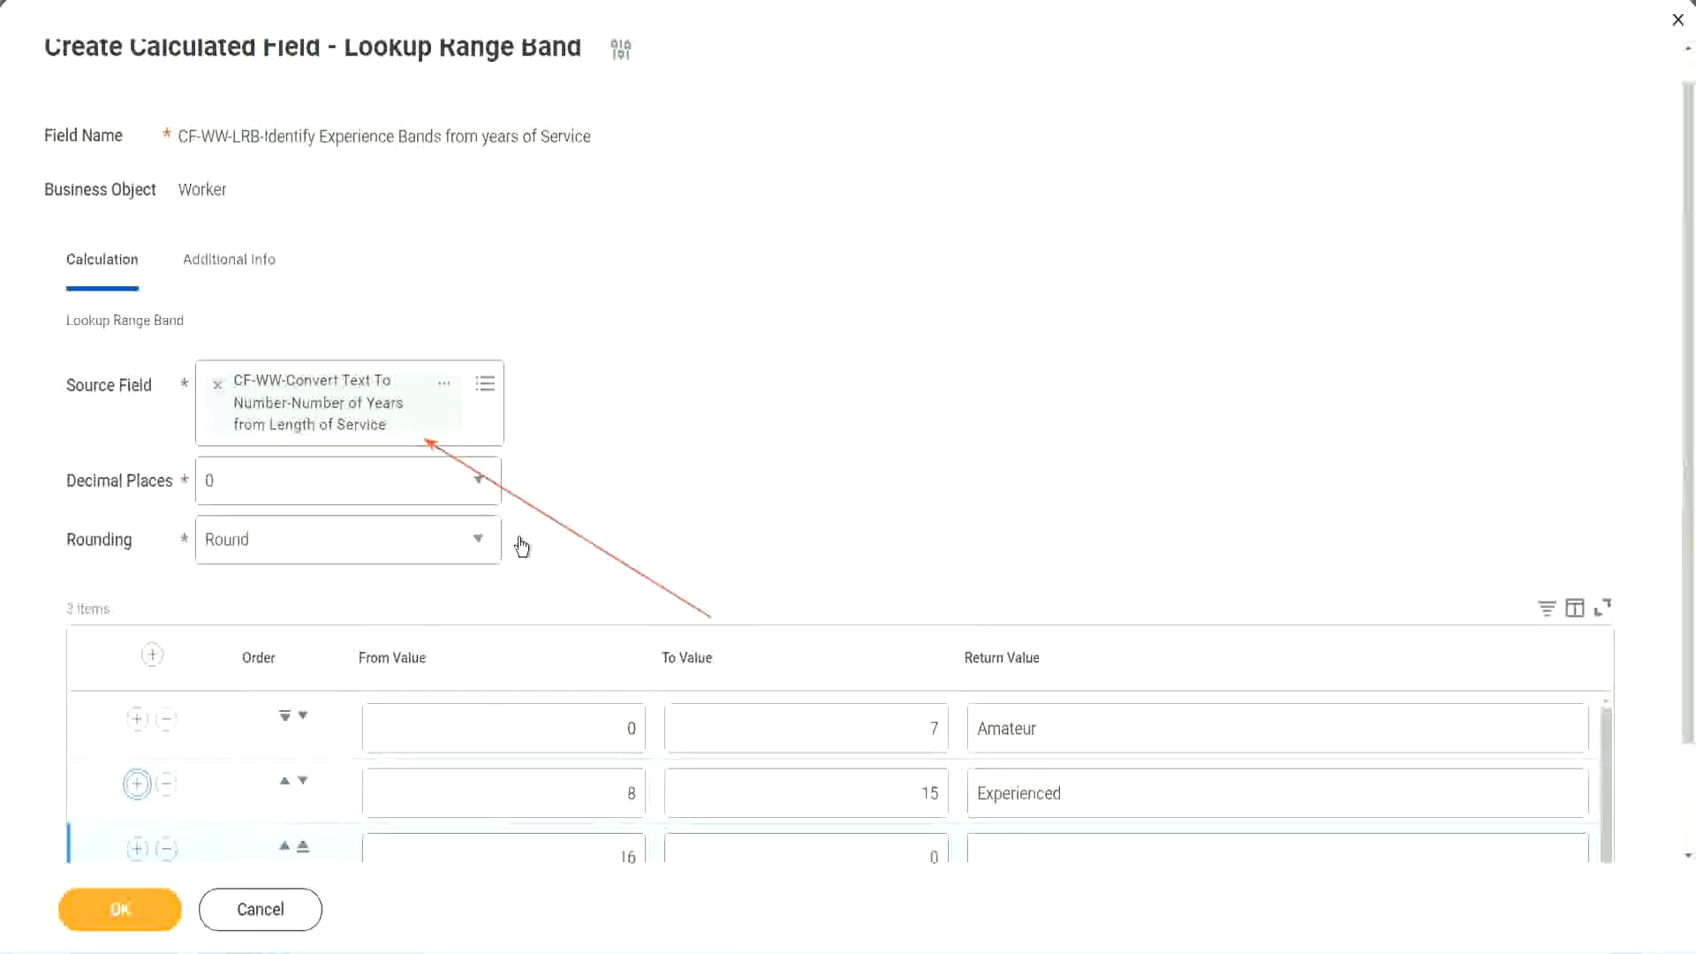
pyautogui.scroll(-2, 520, 545)
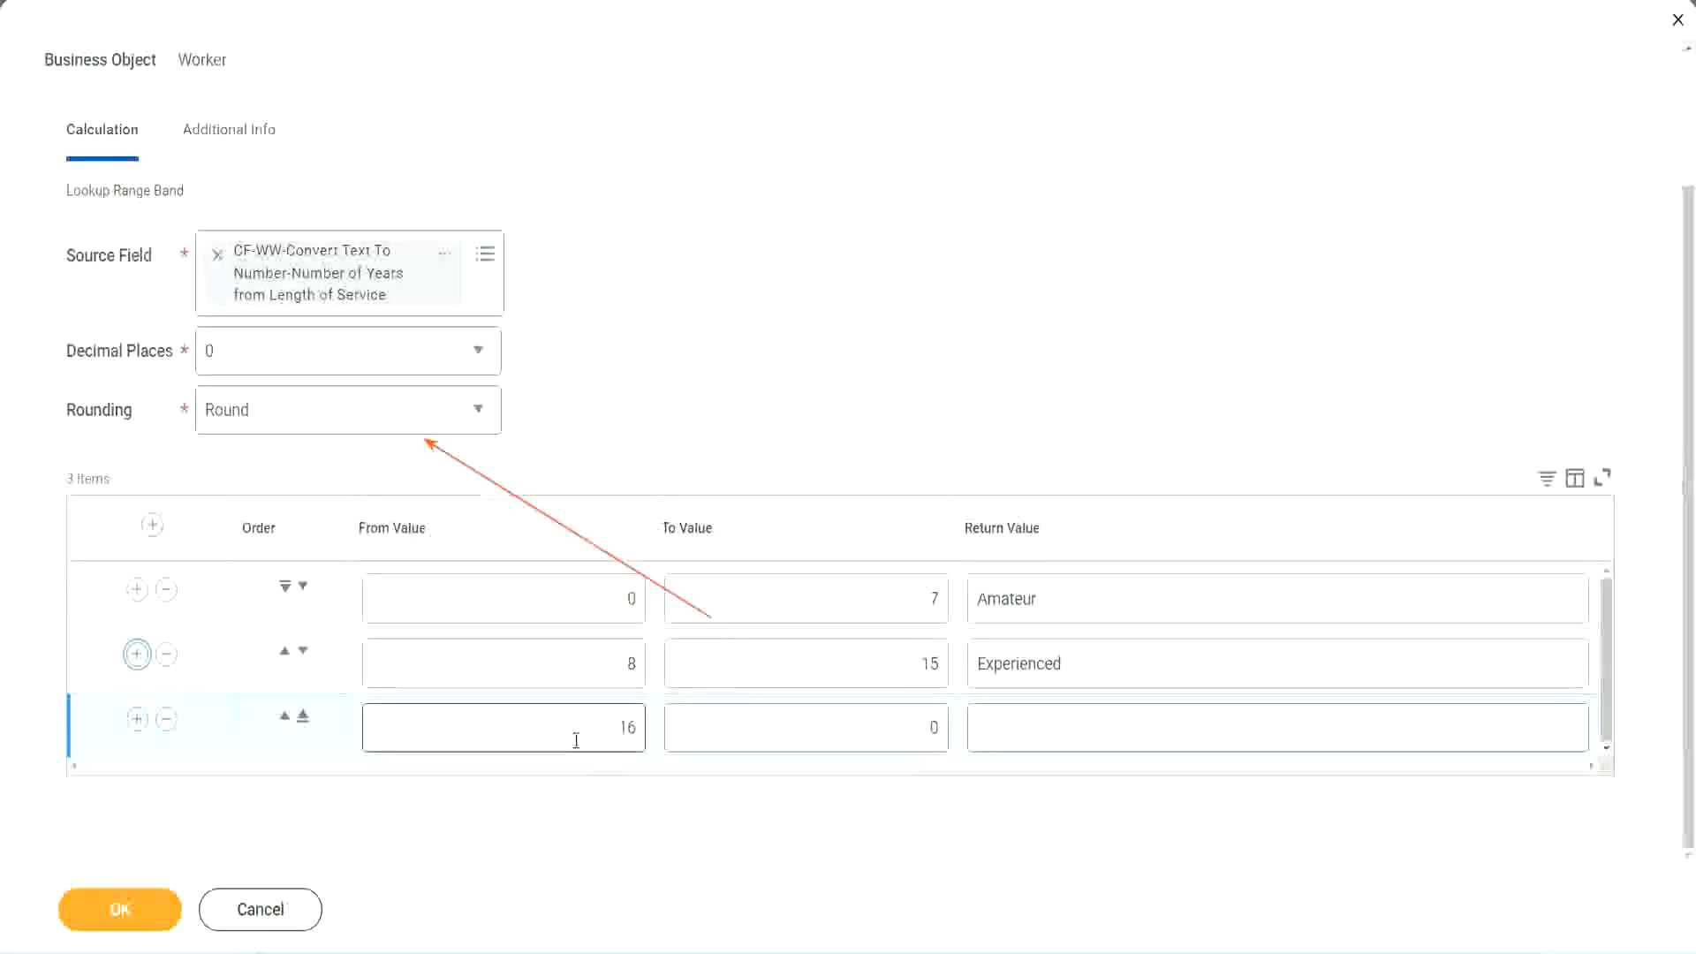
pyautogui.click(901, 725)
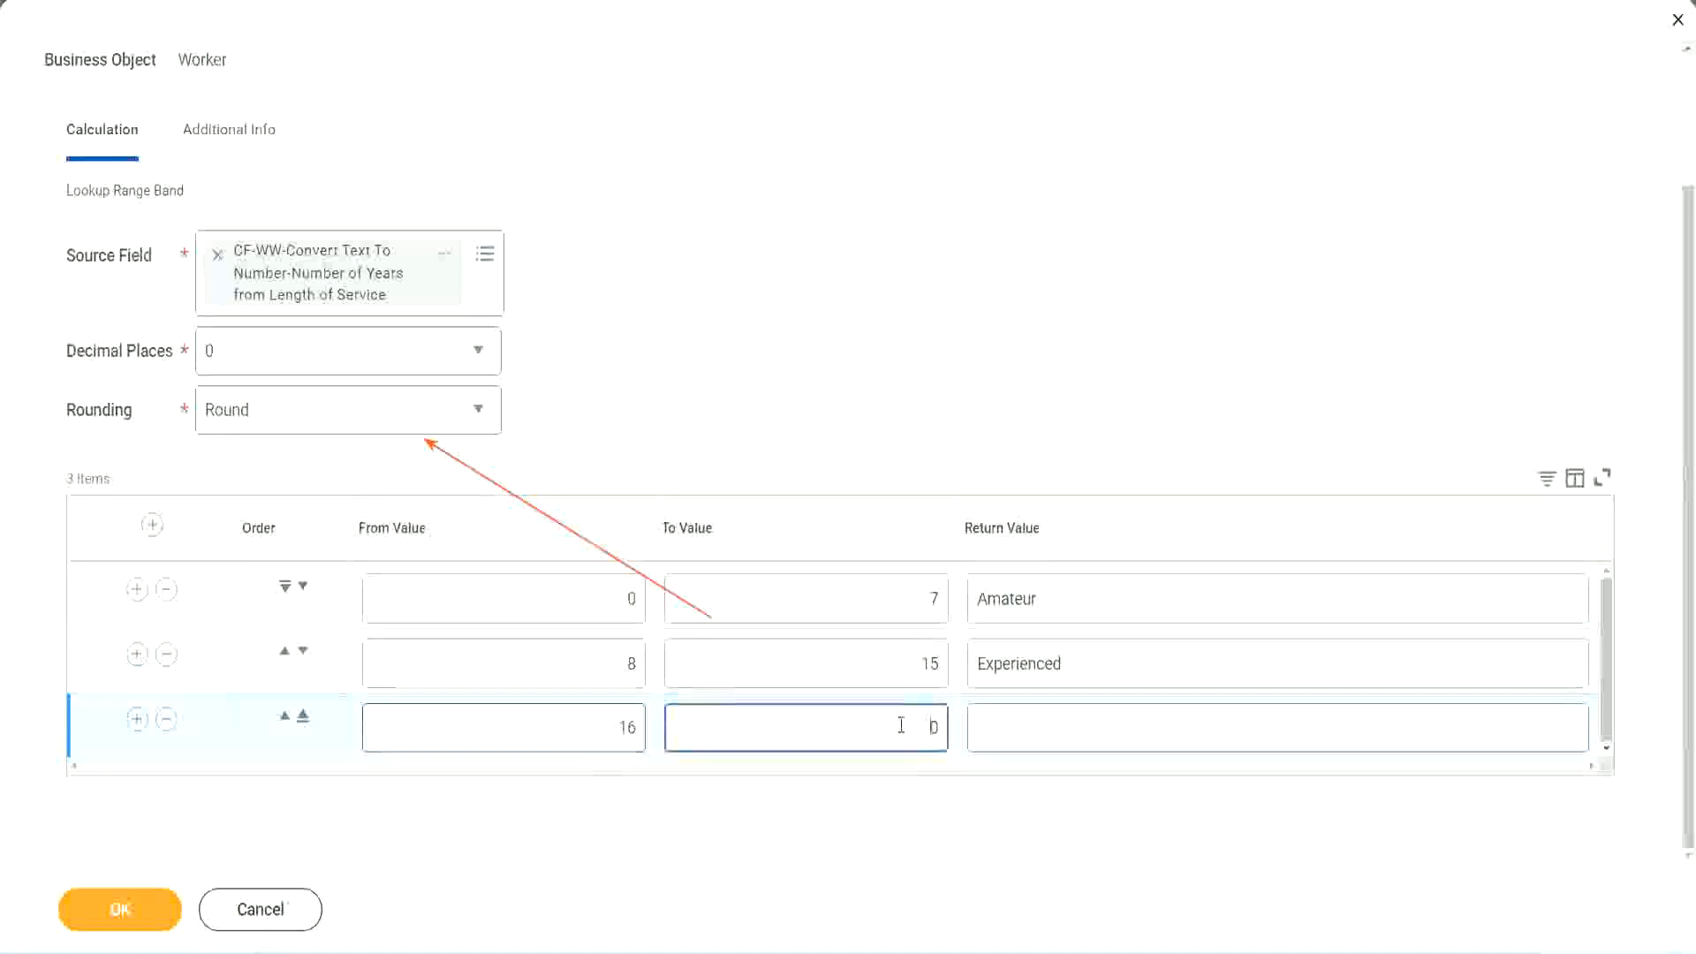
pyautogui.write('3')
pyautogui.press('Tab')
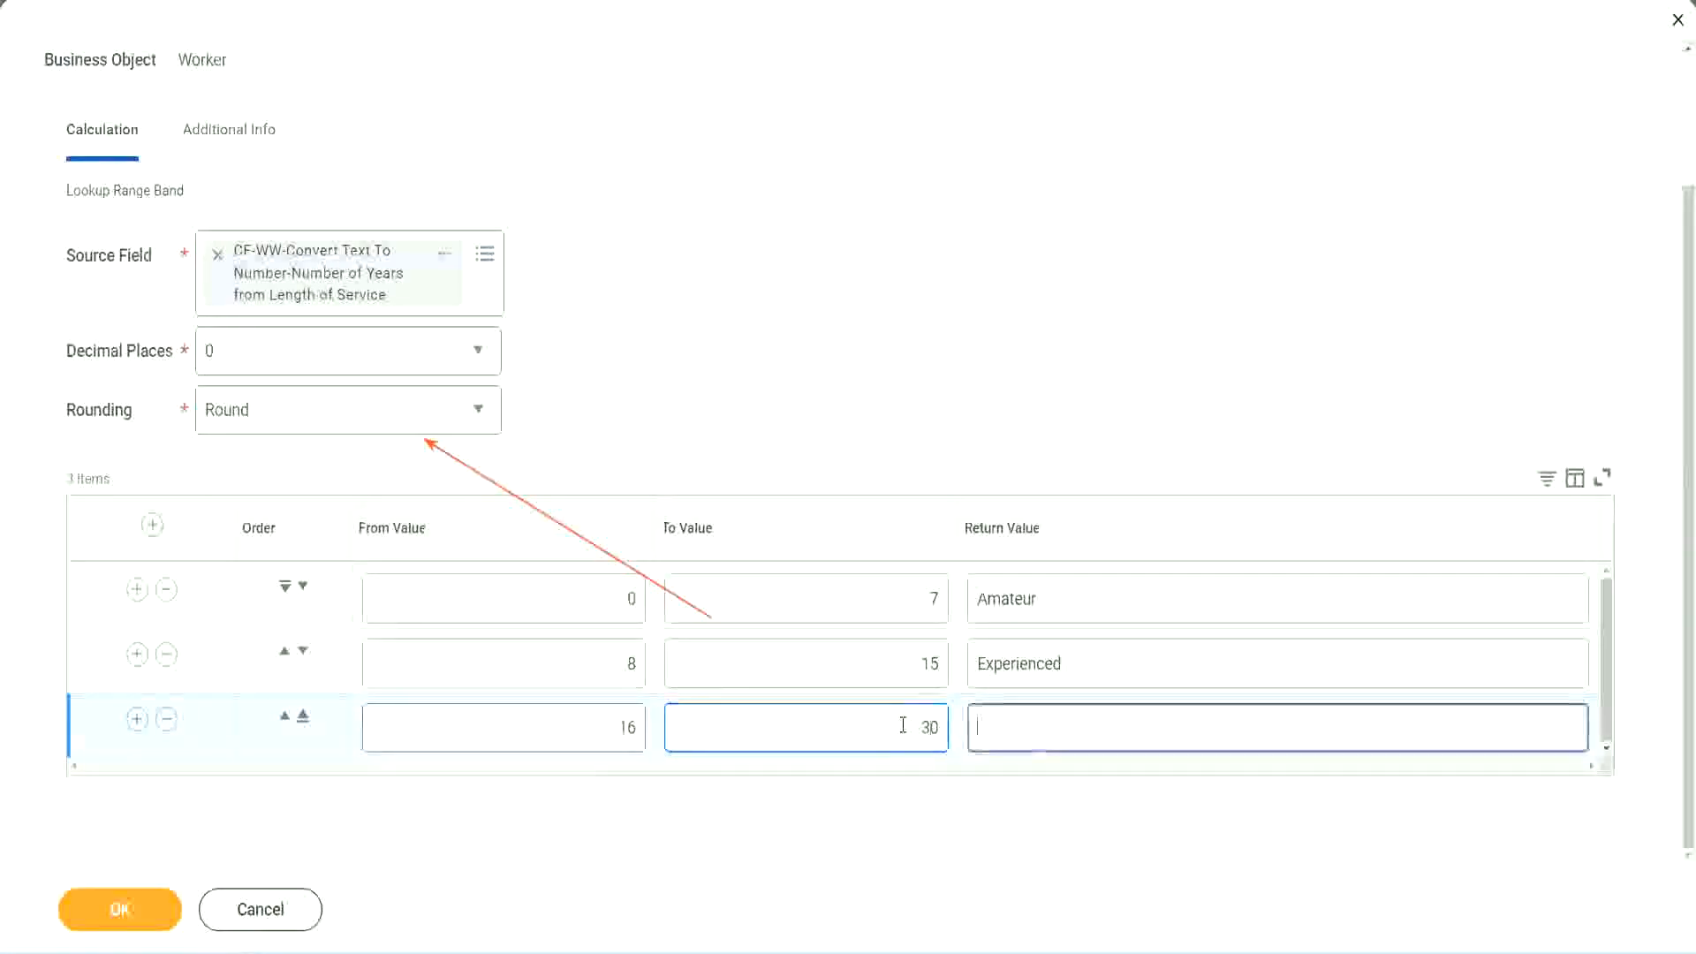
pyautogui.write('L')
pyautogui.press('BackSpace')
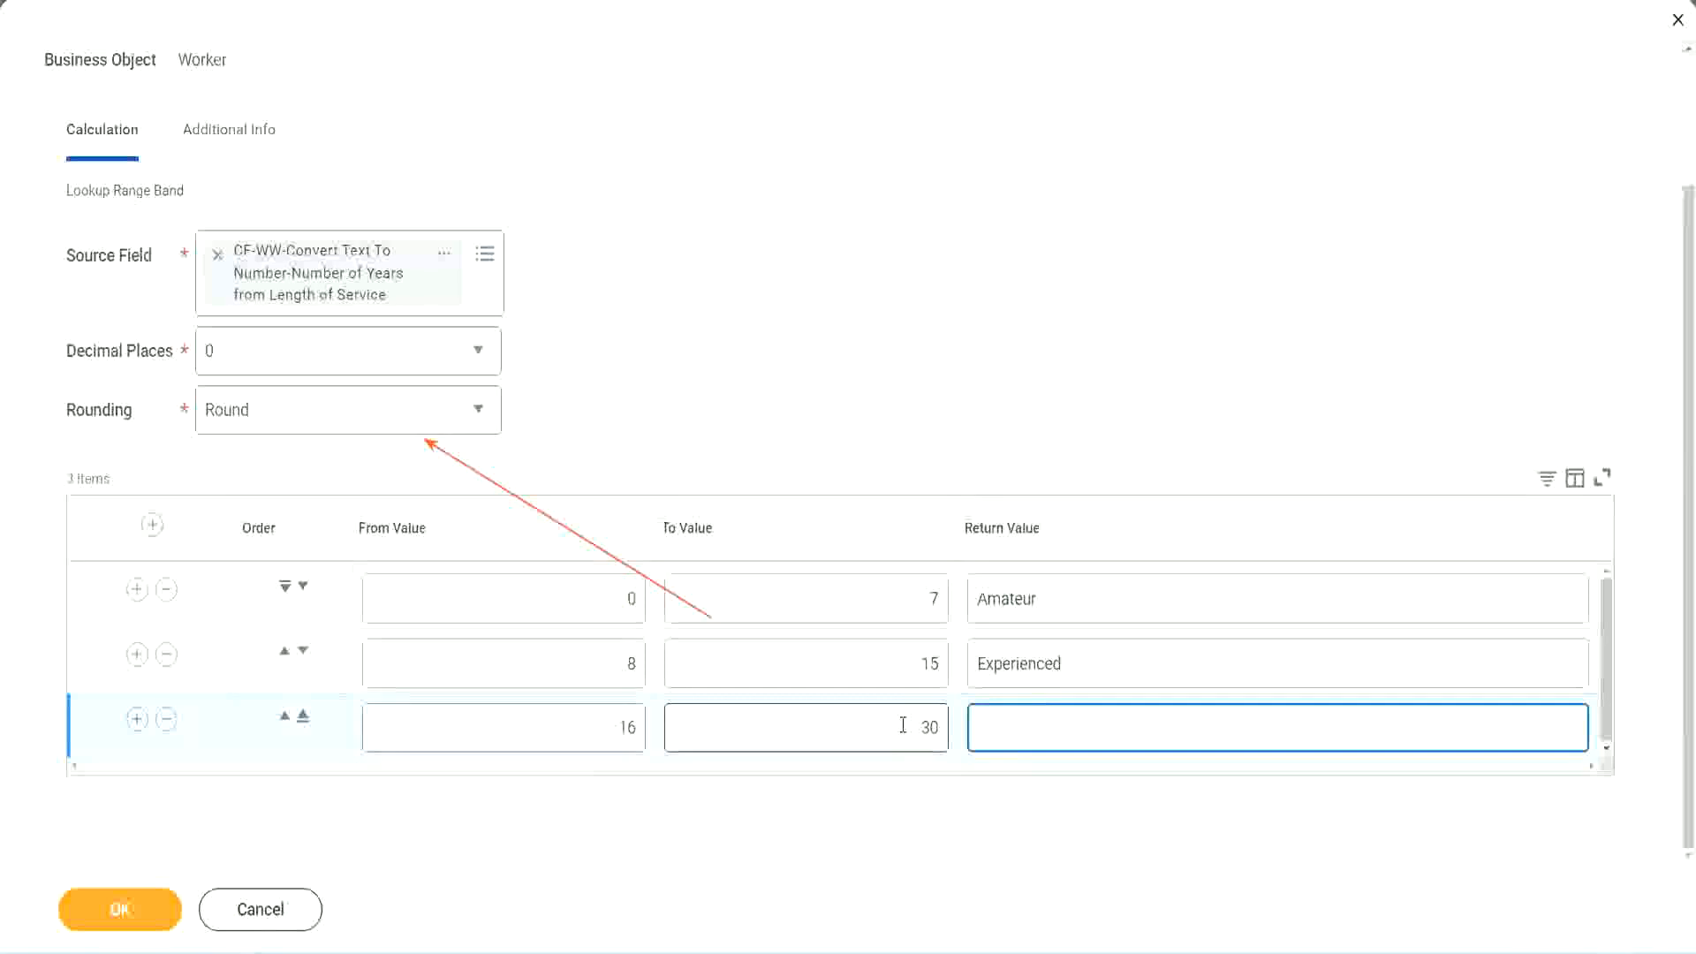
pyautogui.write('Senior')
# Add a fourth range row with From Value 31, To Value 1000 and return value "Legend".
pyautogui.click(136, 720)
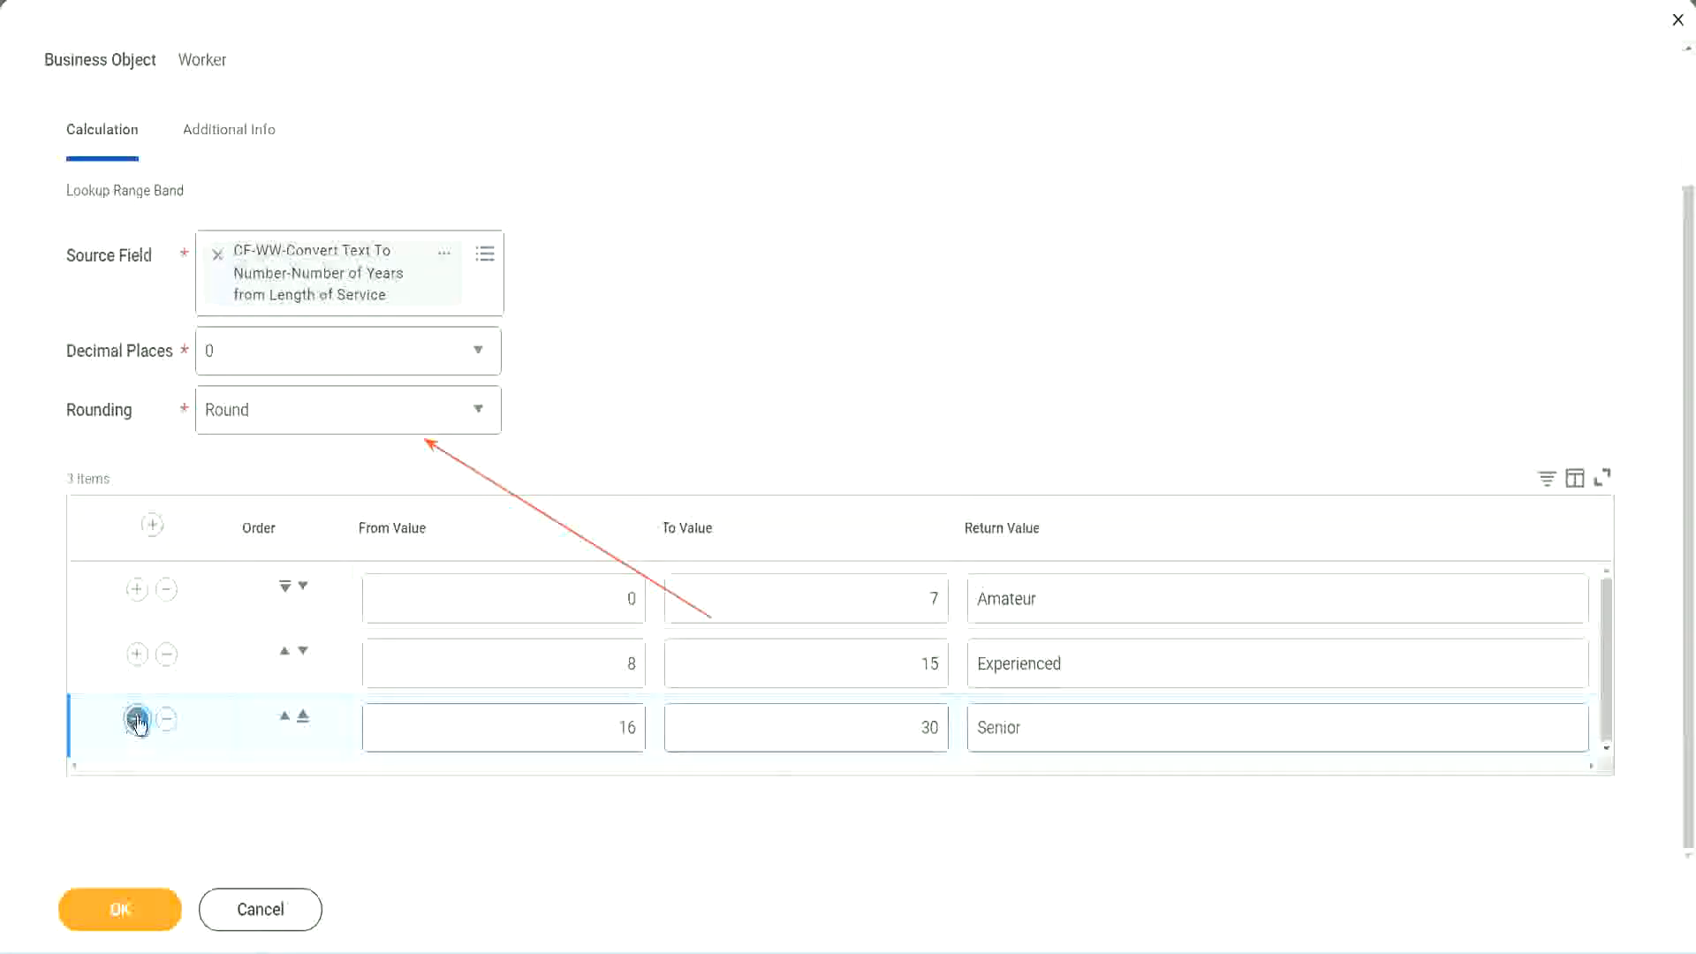
pyautogui.scroll(-1, 321, 672)
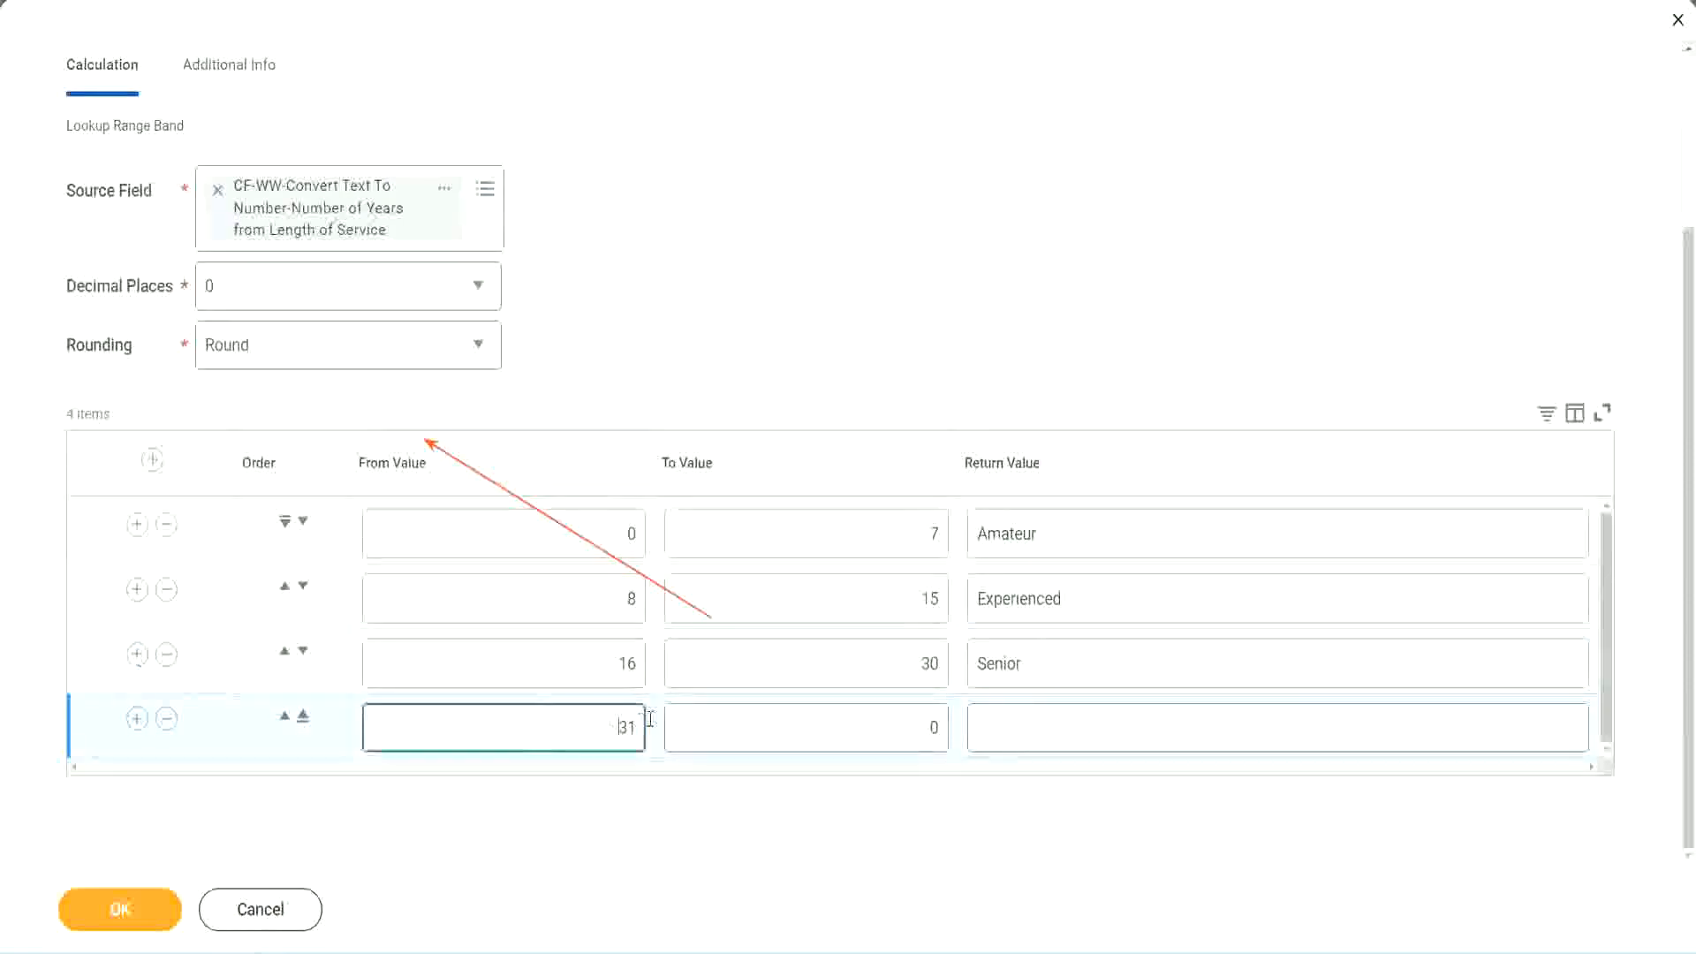
pyautogui.click(565, 717)
pyautogui.click(913, 727)
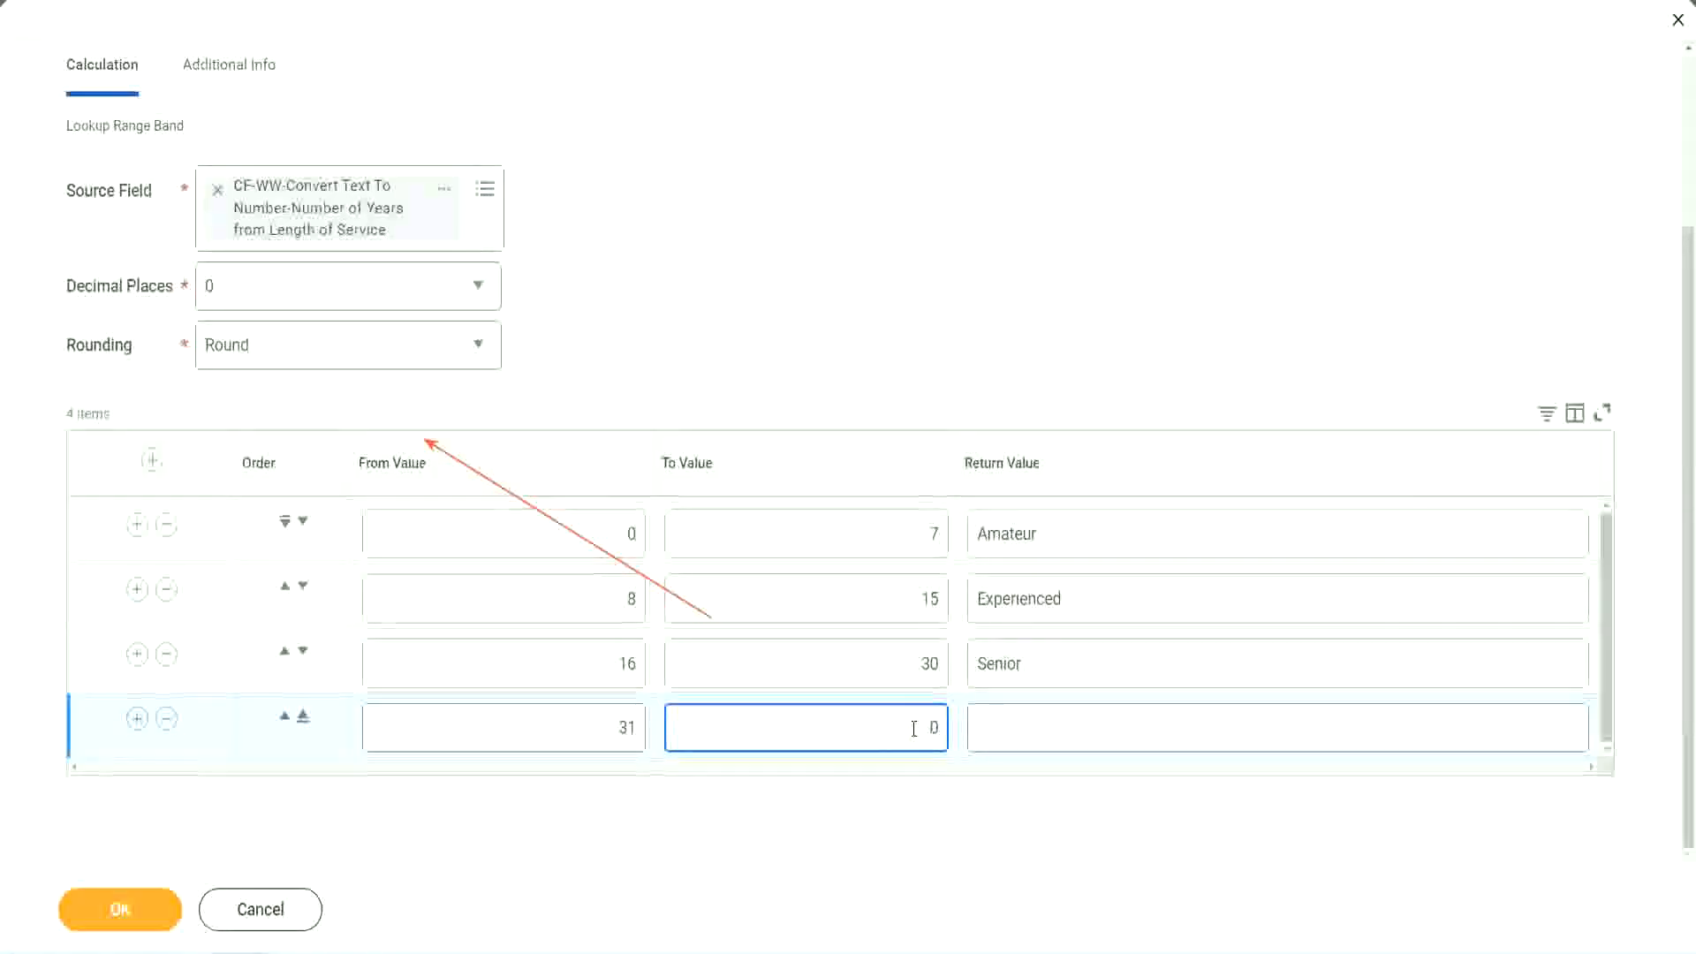
pyautogui.write('1000')
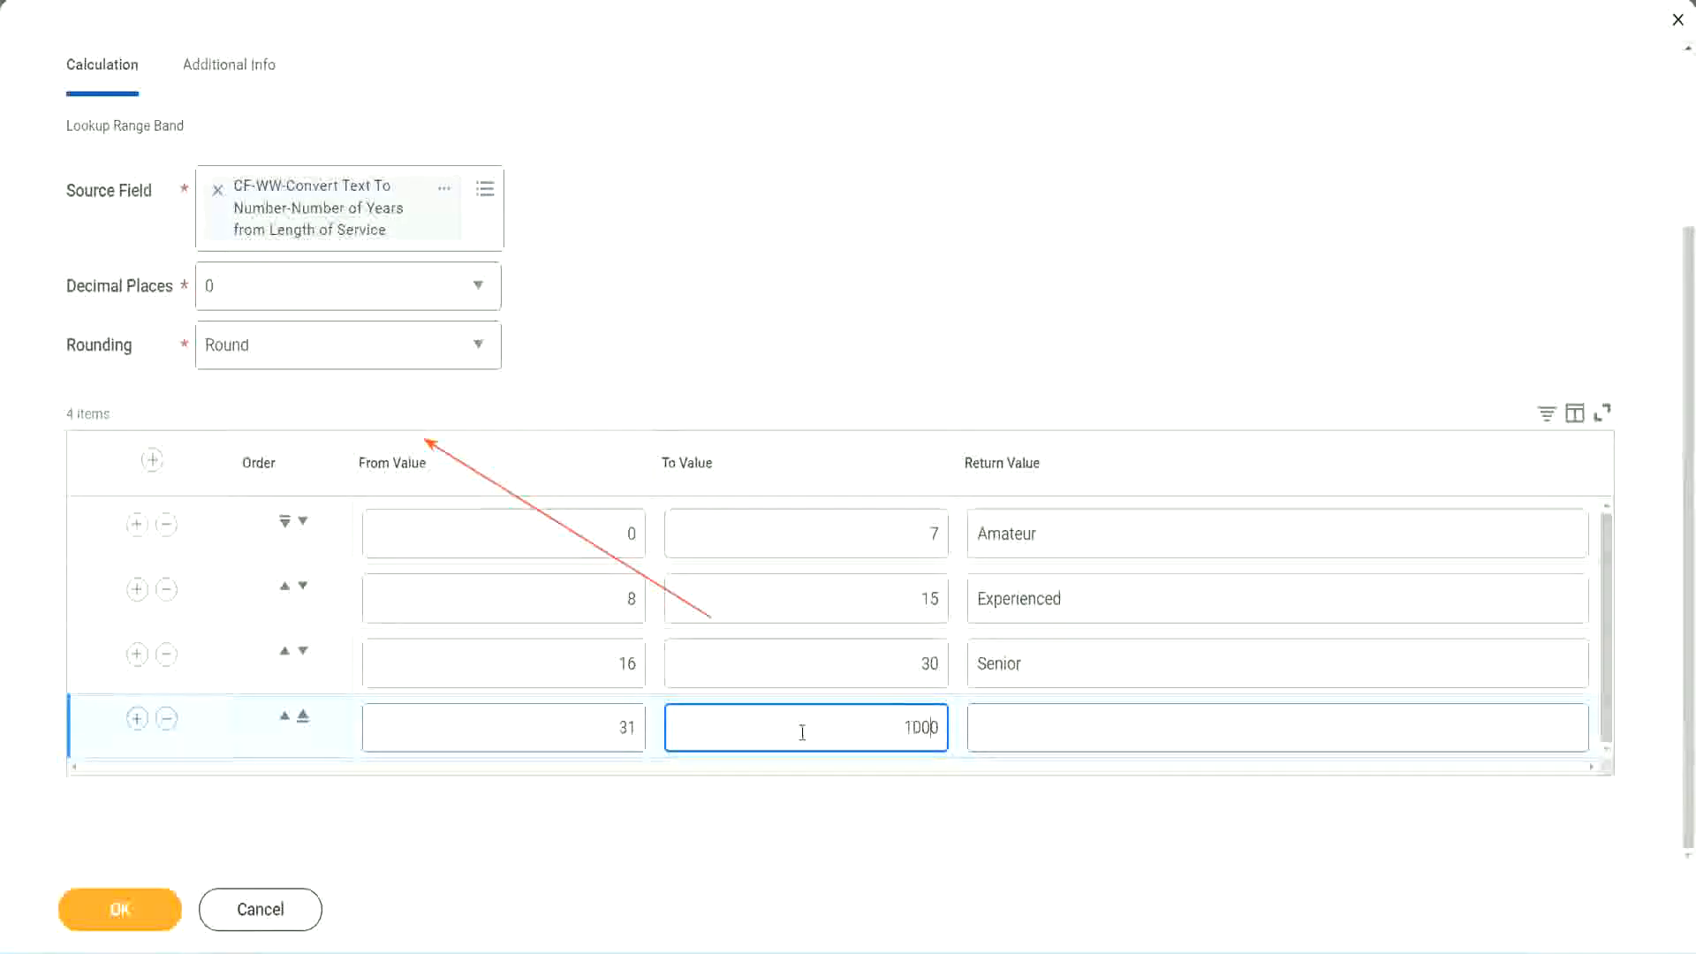
pyautogui.moveTo(881, 719); pyautogui.dragTo(984, 719)
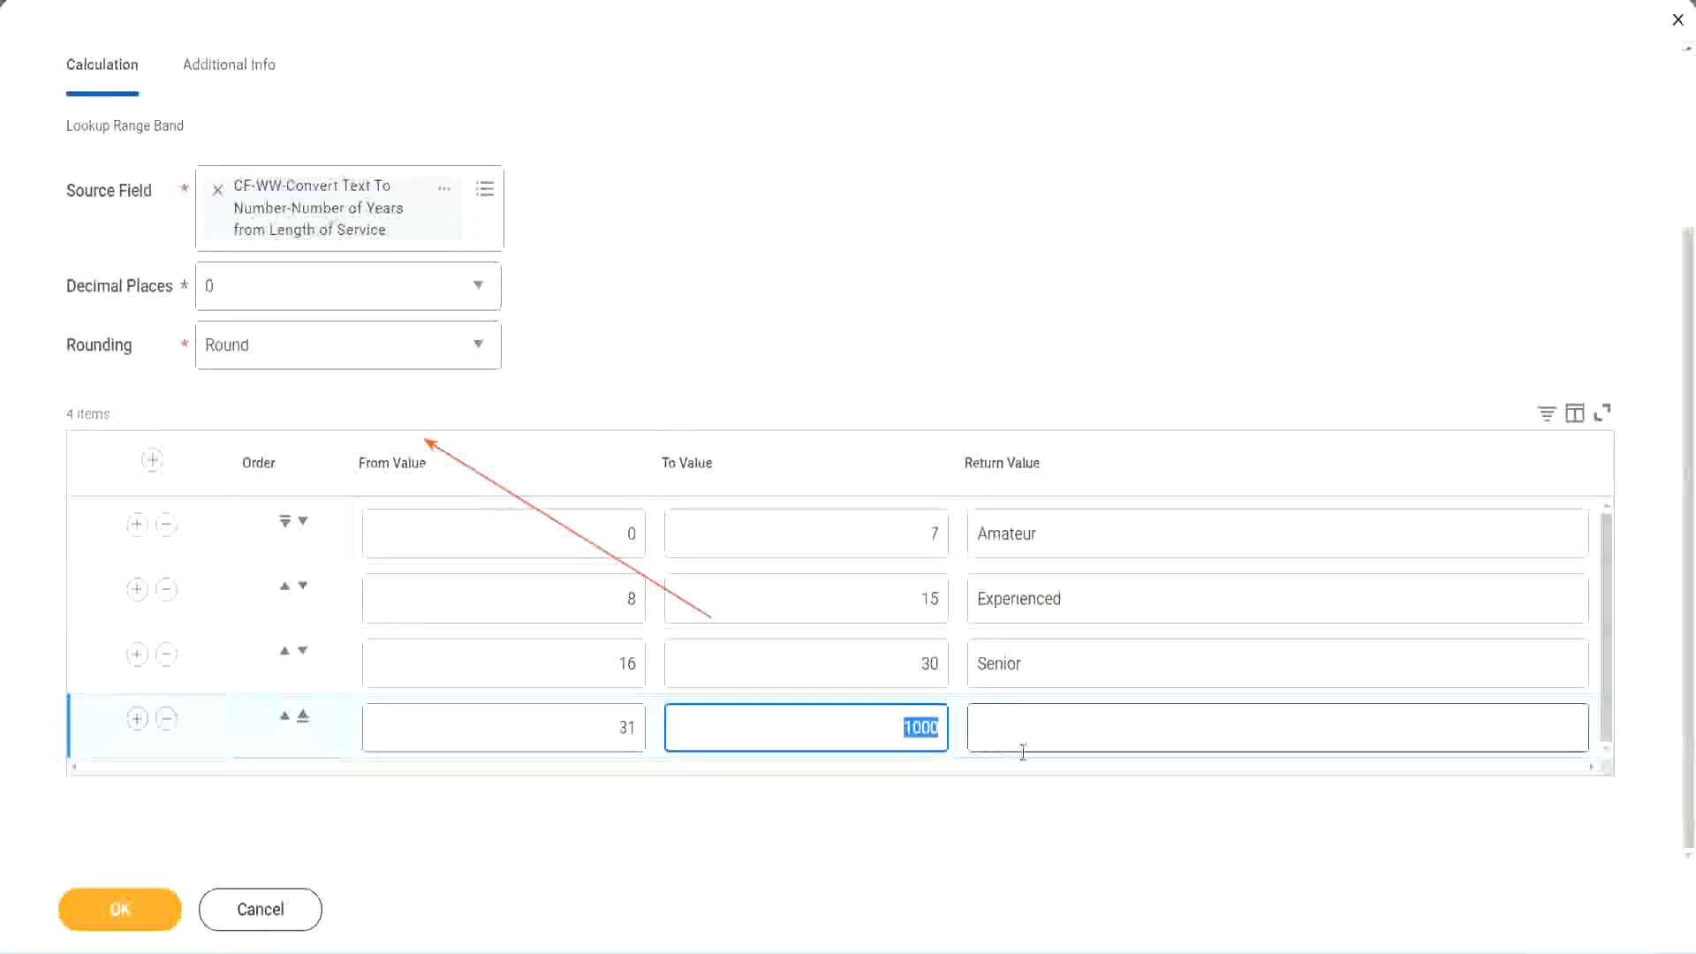
pyautogui.click(899, 720)
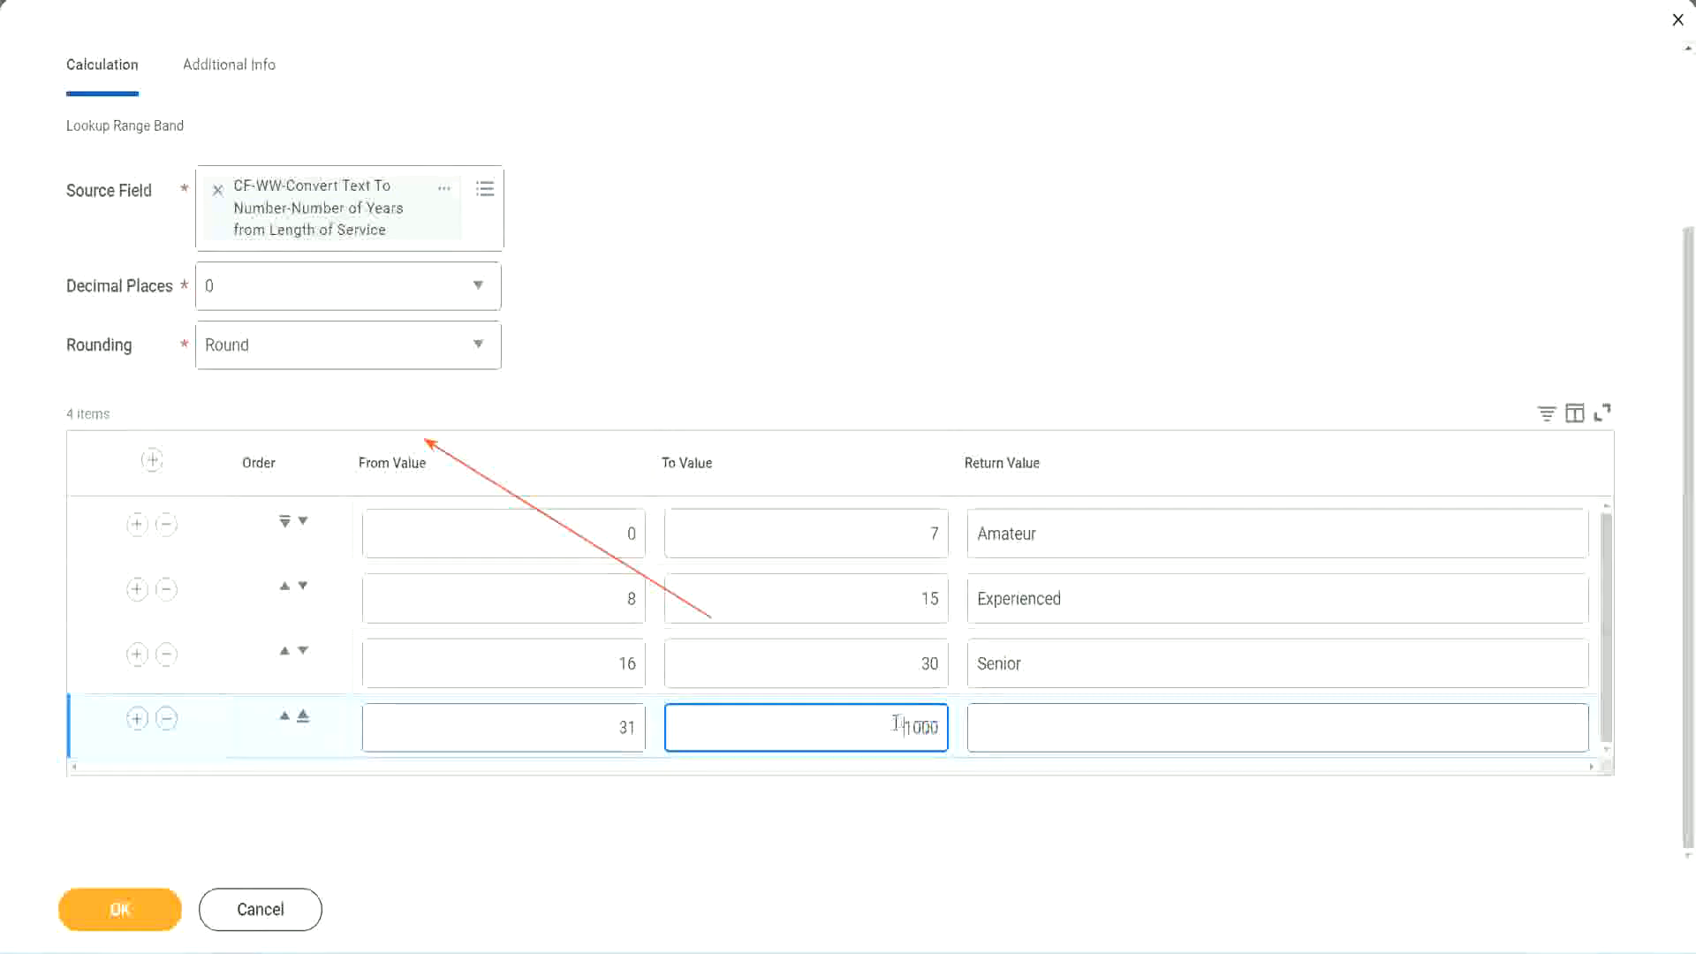
pyautogui.moveTo(888, 722); pyautogui.dragTo(950, 722)
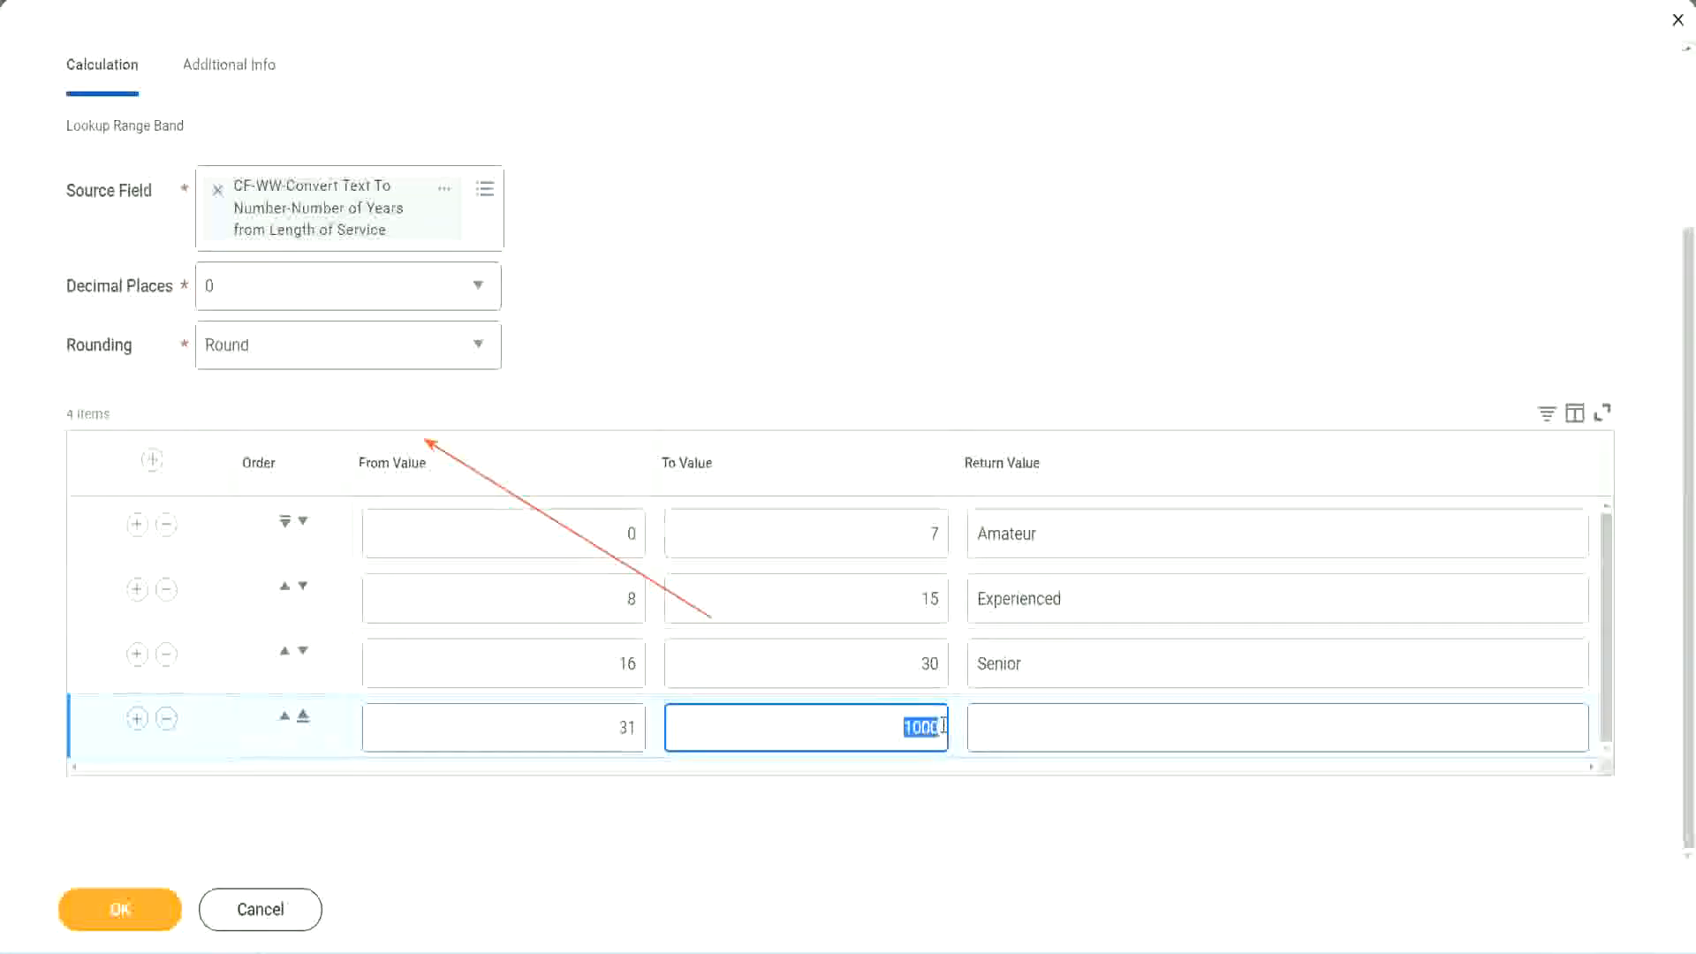
pyautogui.click(1058, 728)
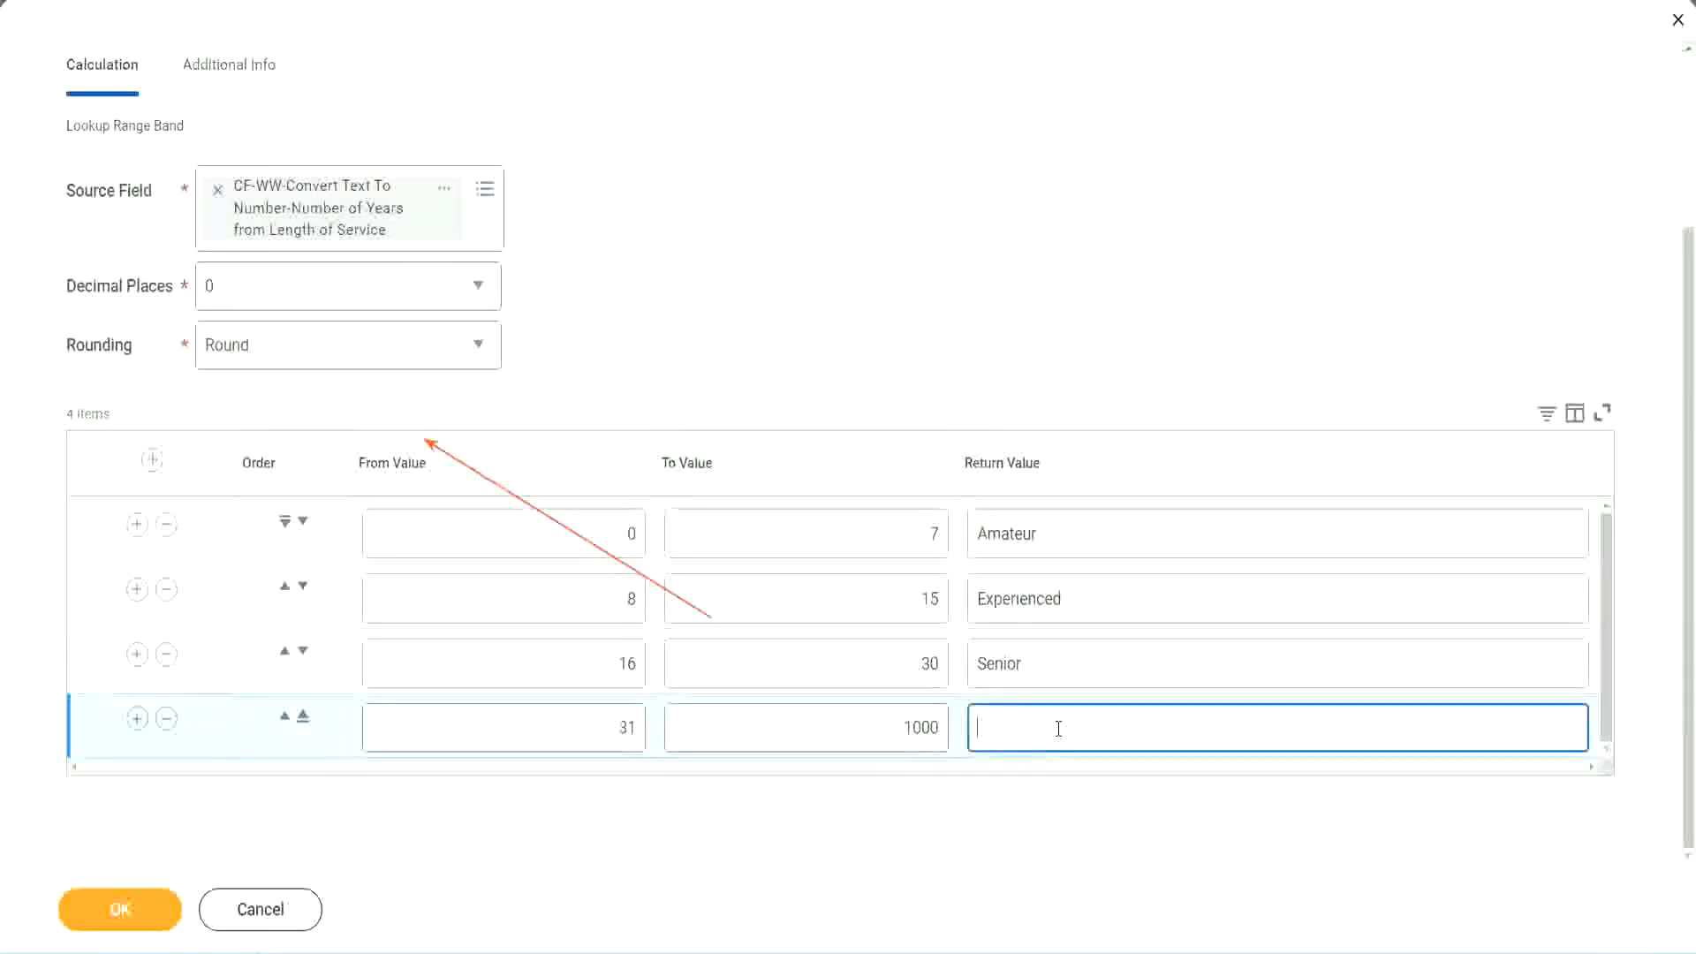
pyautogui.write('Legend')
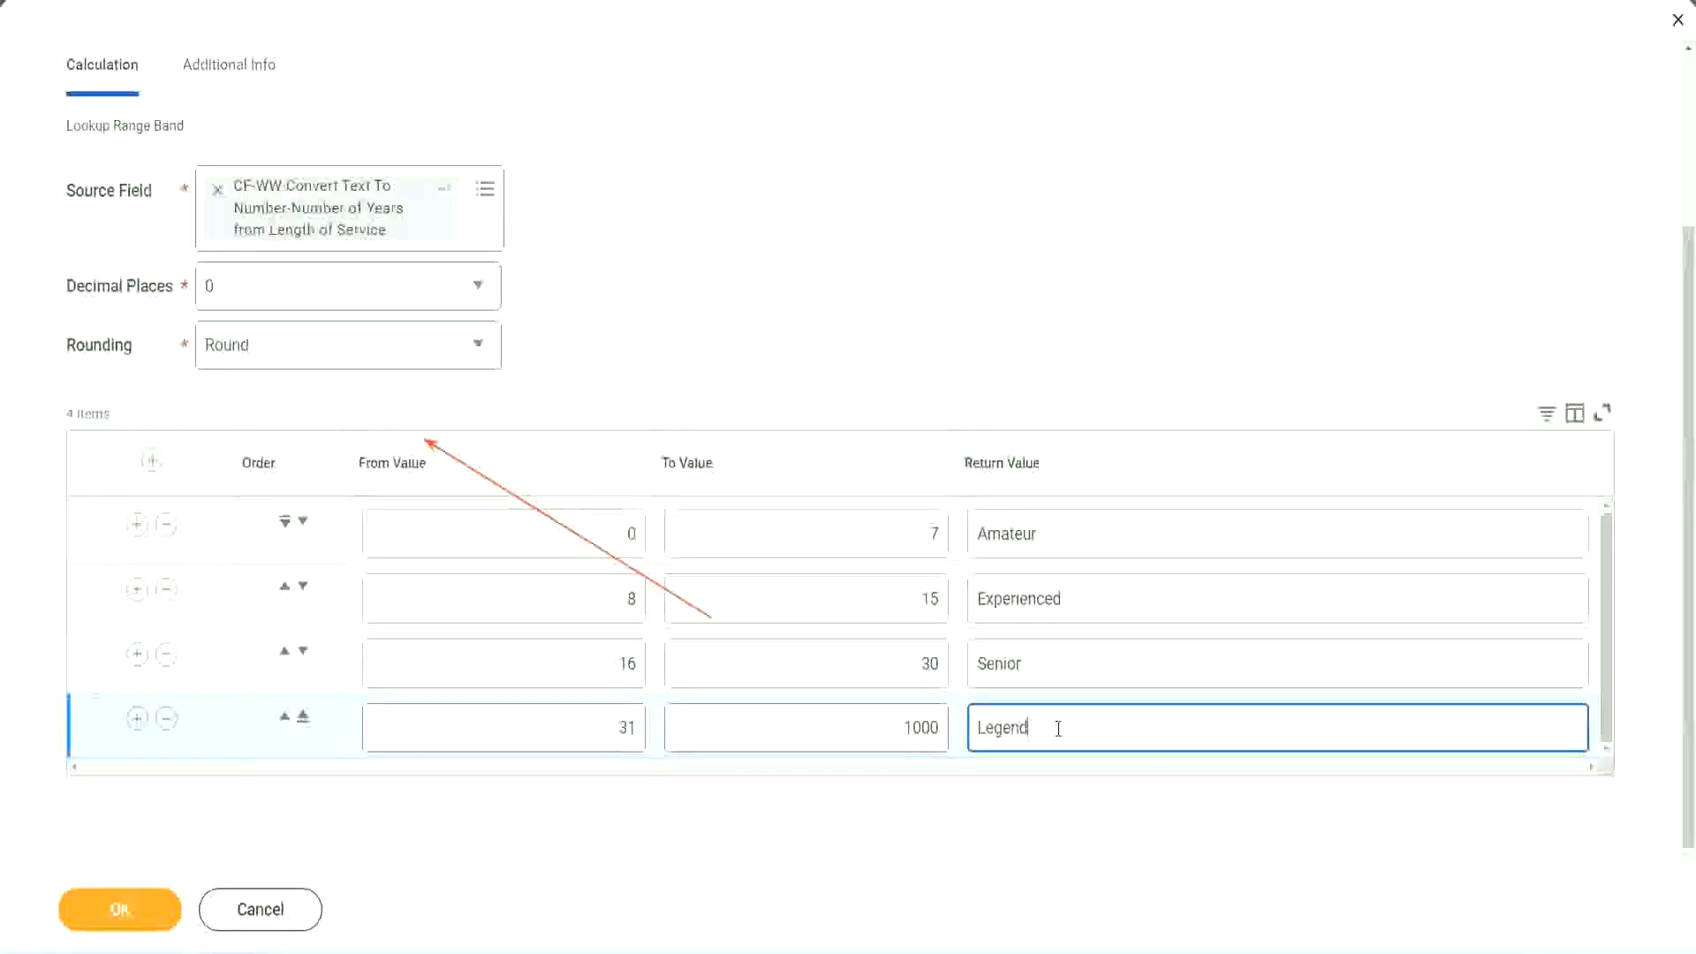
pyautogui.click(792, 291)
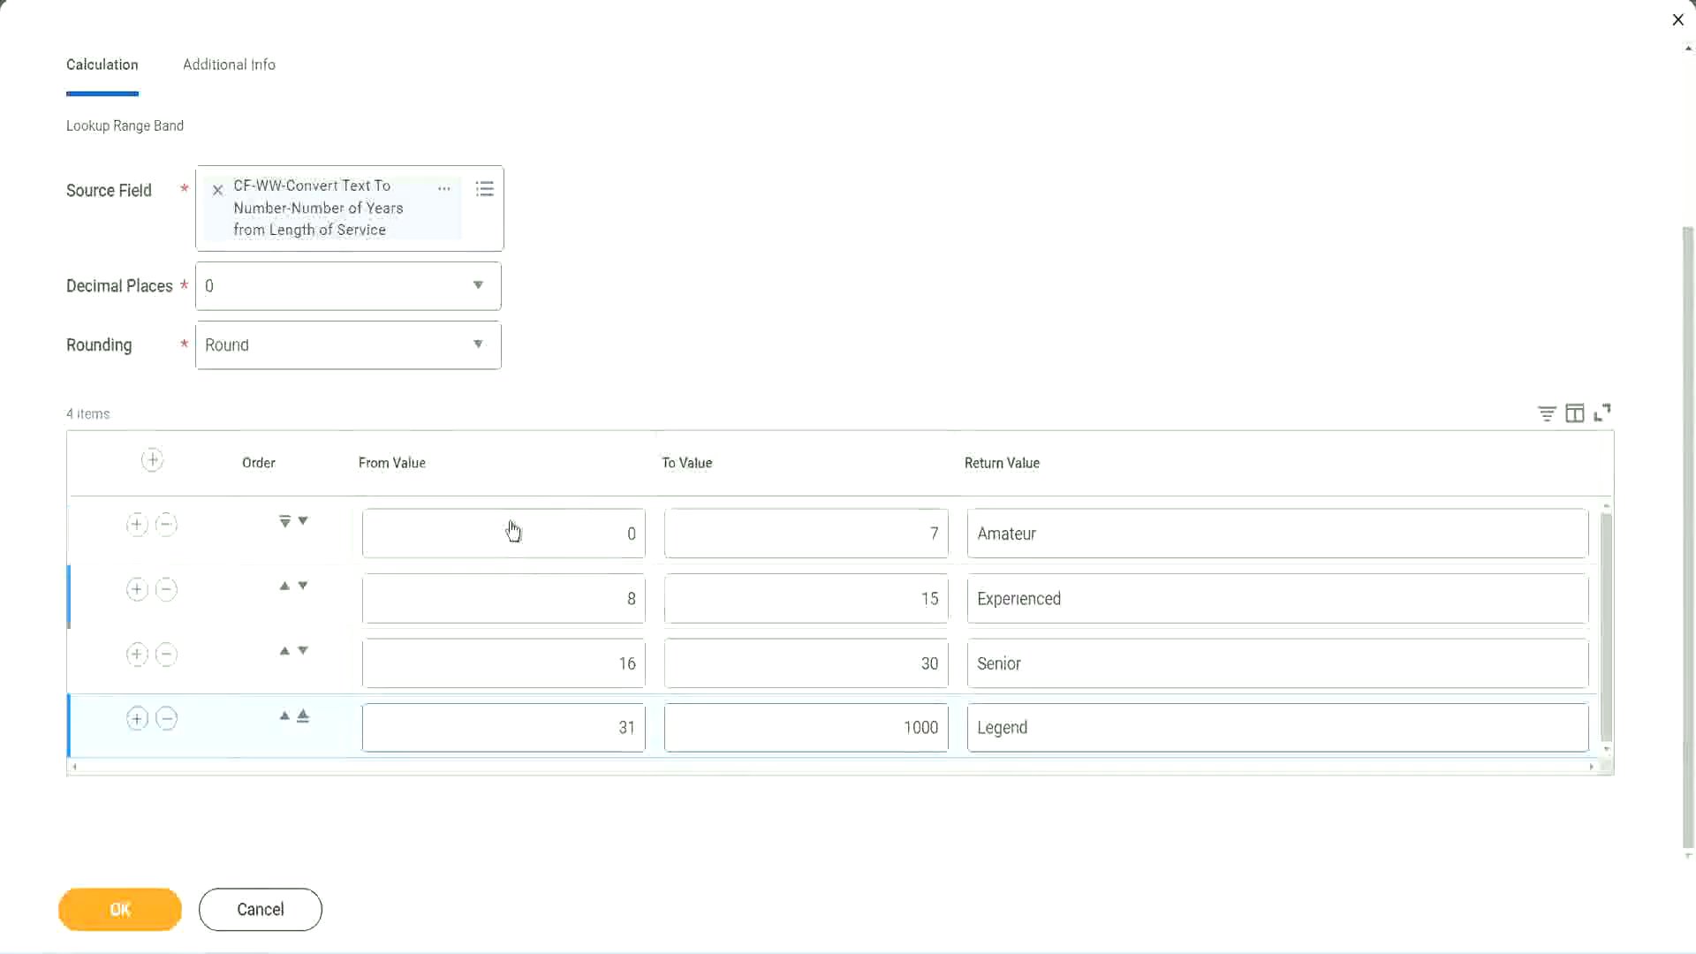
# Review the From Value, To Value and Return Value entries of the experience bands in the range table.
pyautogui.doubleClick(1100, 532)
pyautogui.doubleClick(1096, 600)
pyautogui.doubleClick(1067, 664)
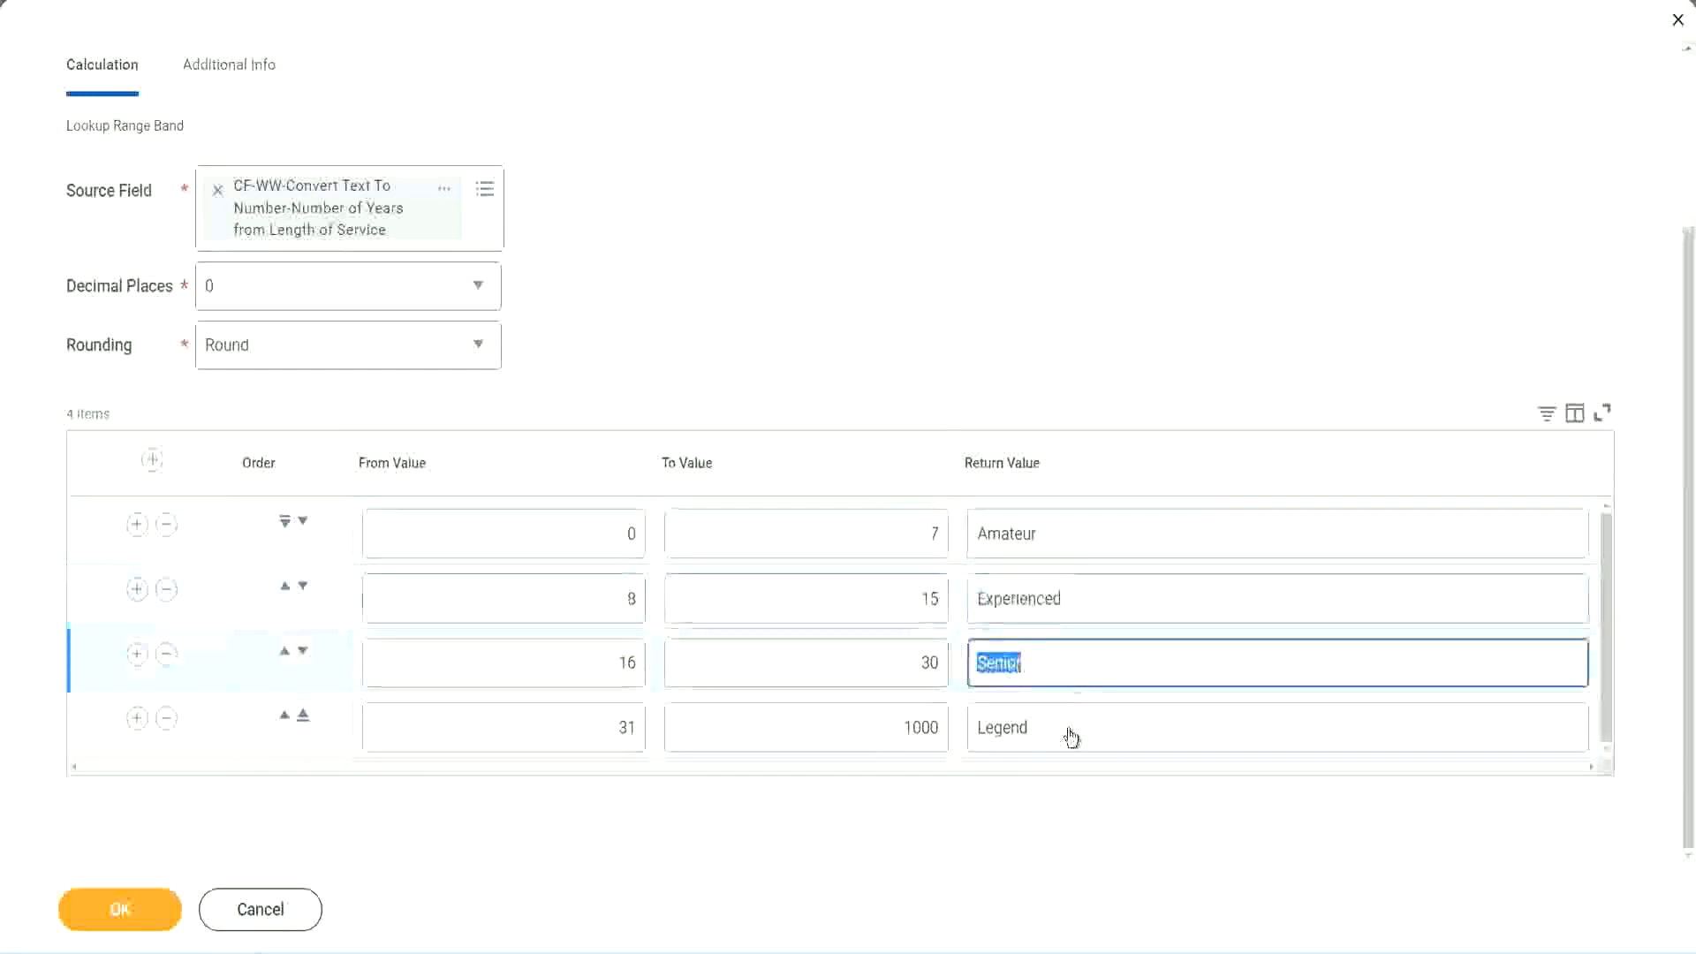
pyautogui.doubleClick(1067, 727)
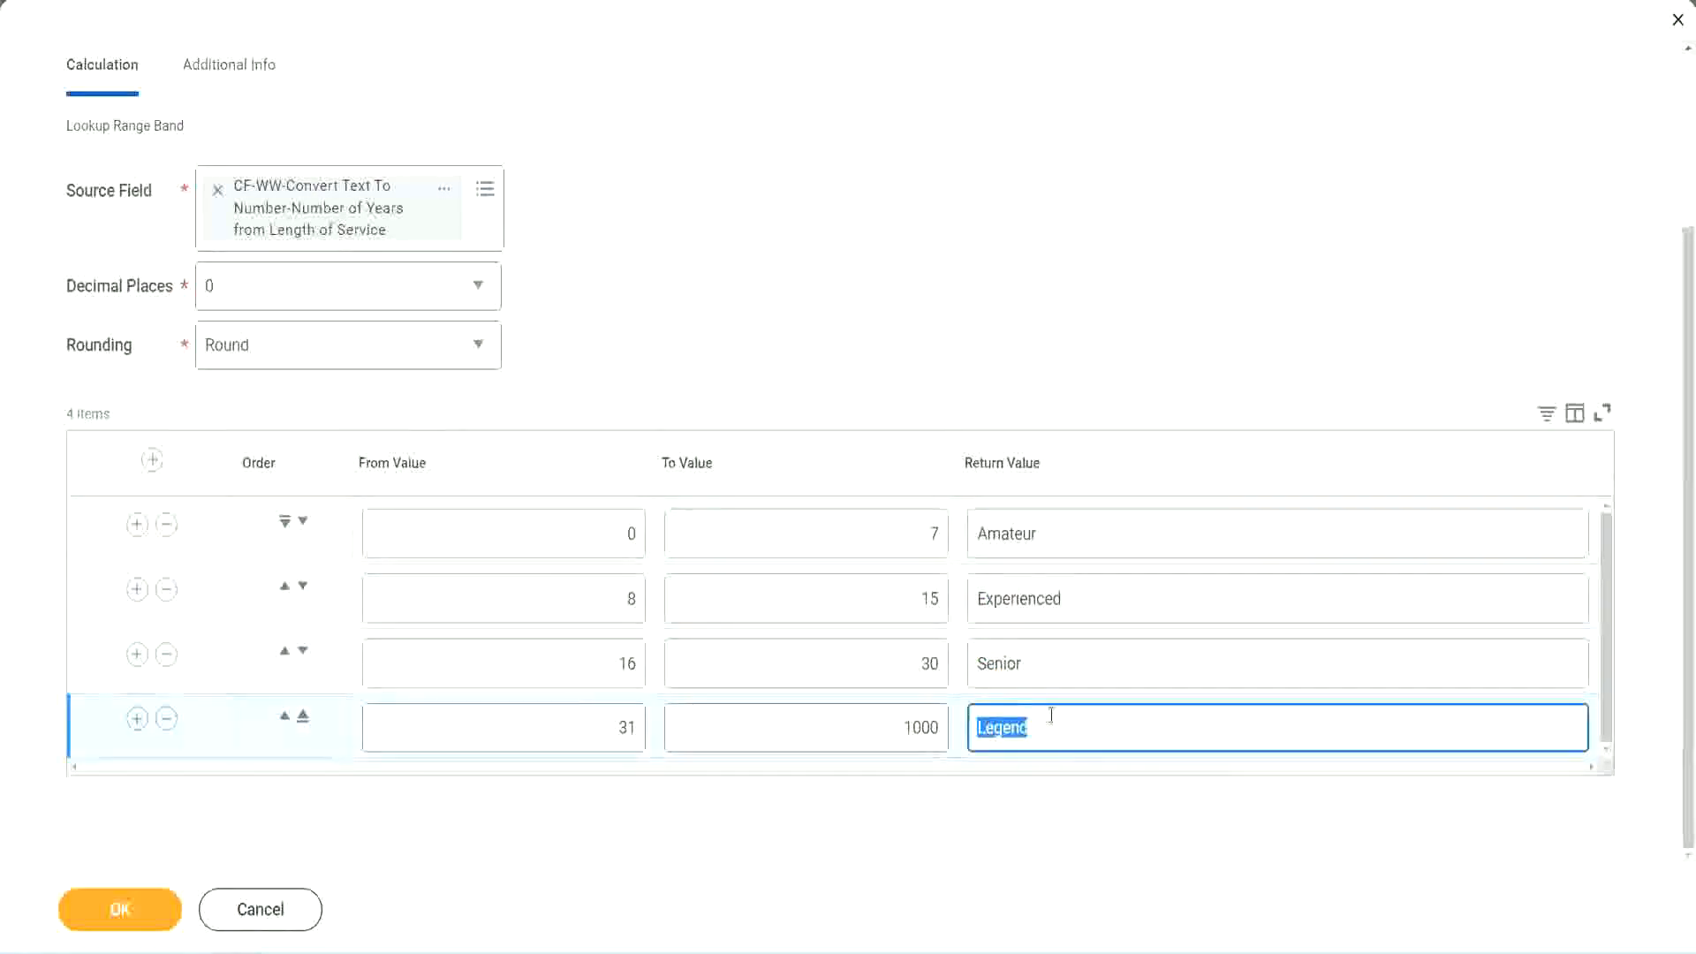
pyautogui.doubleClick(541, 539)
pyautogui.doubleClick(868, 521)
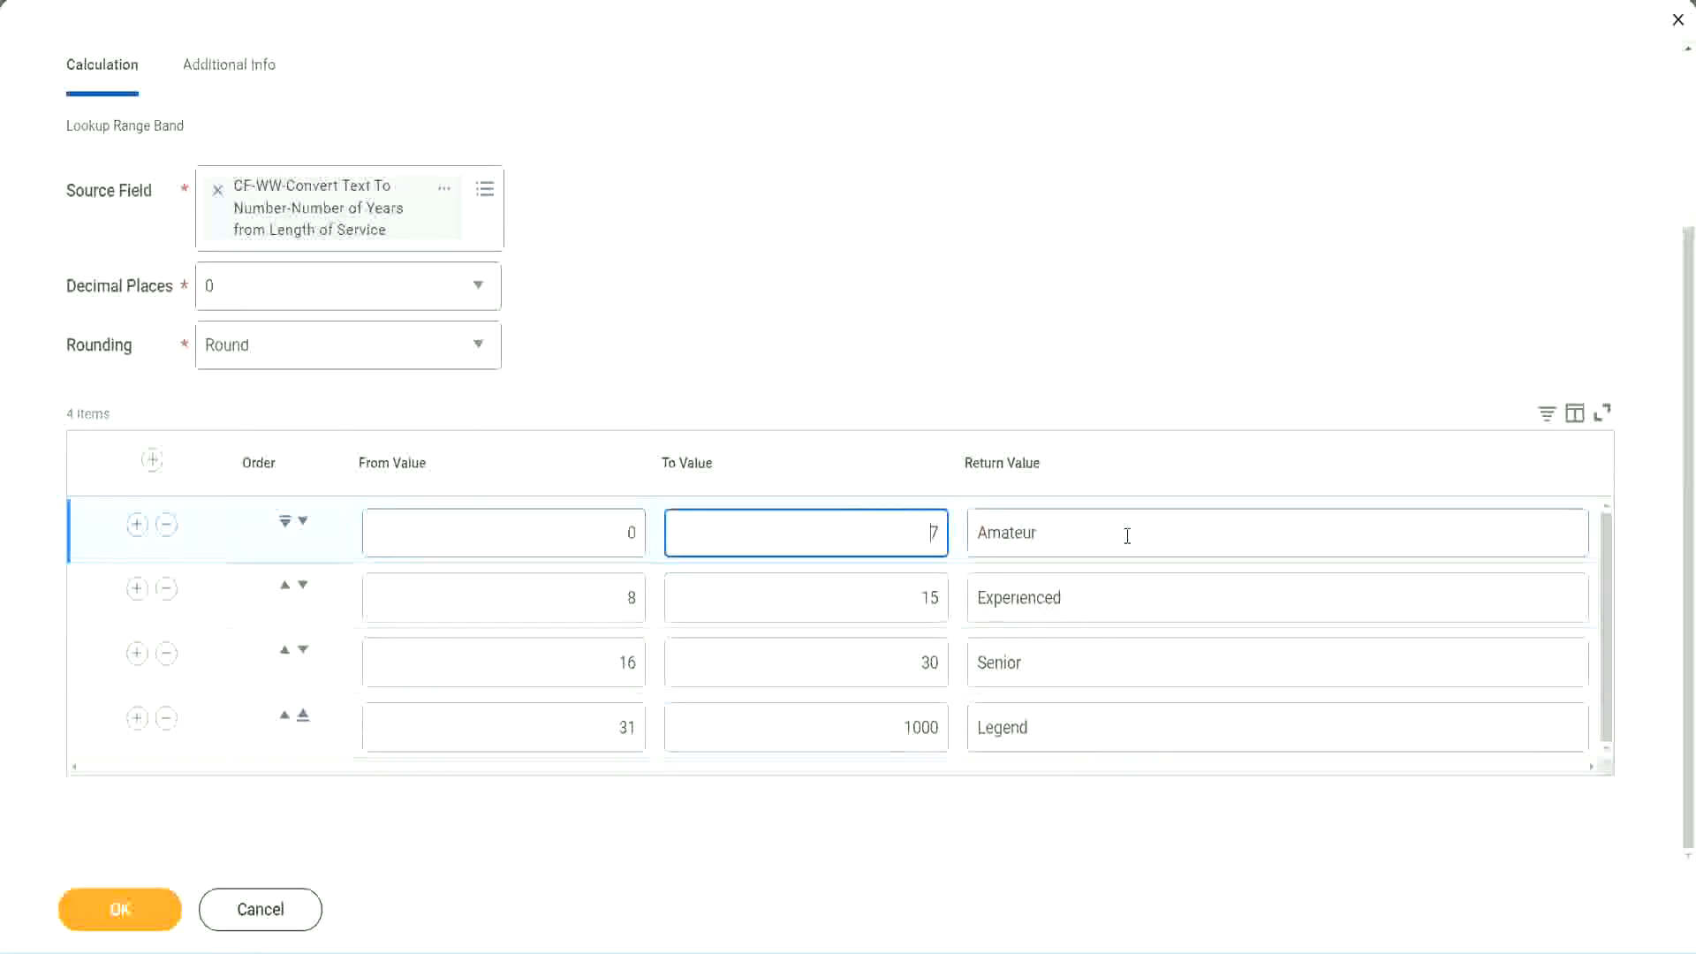
pyautogui.doubleClick(1124, 533)
pyautogui.doubleClick(1102, 594)
pyautogui.doubleClick(1076, 673)
pyautogui.doubleClick(1066, 727)
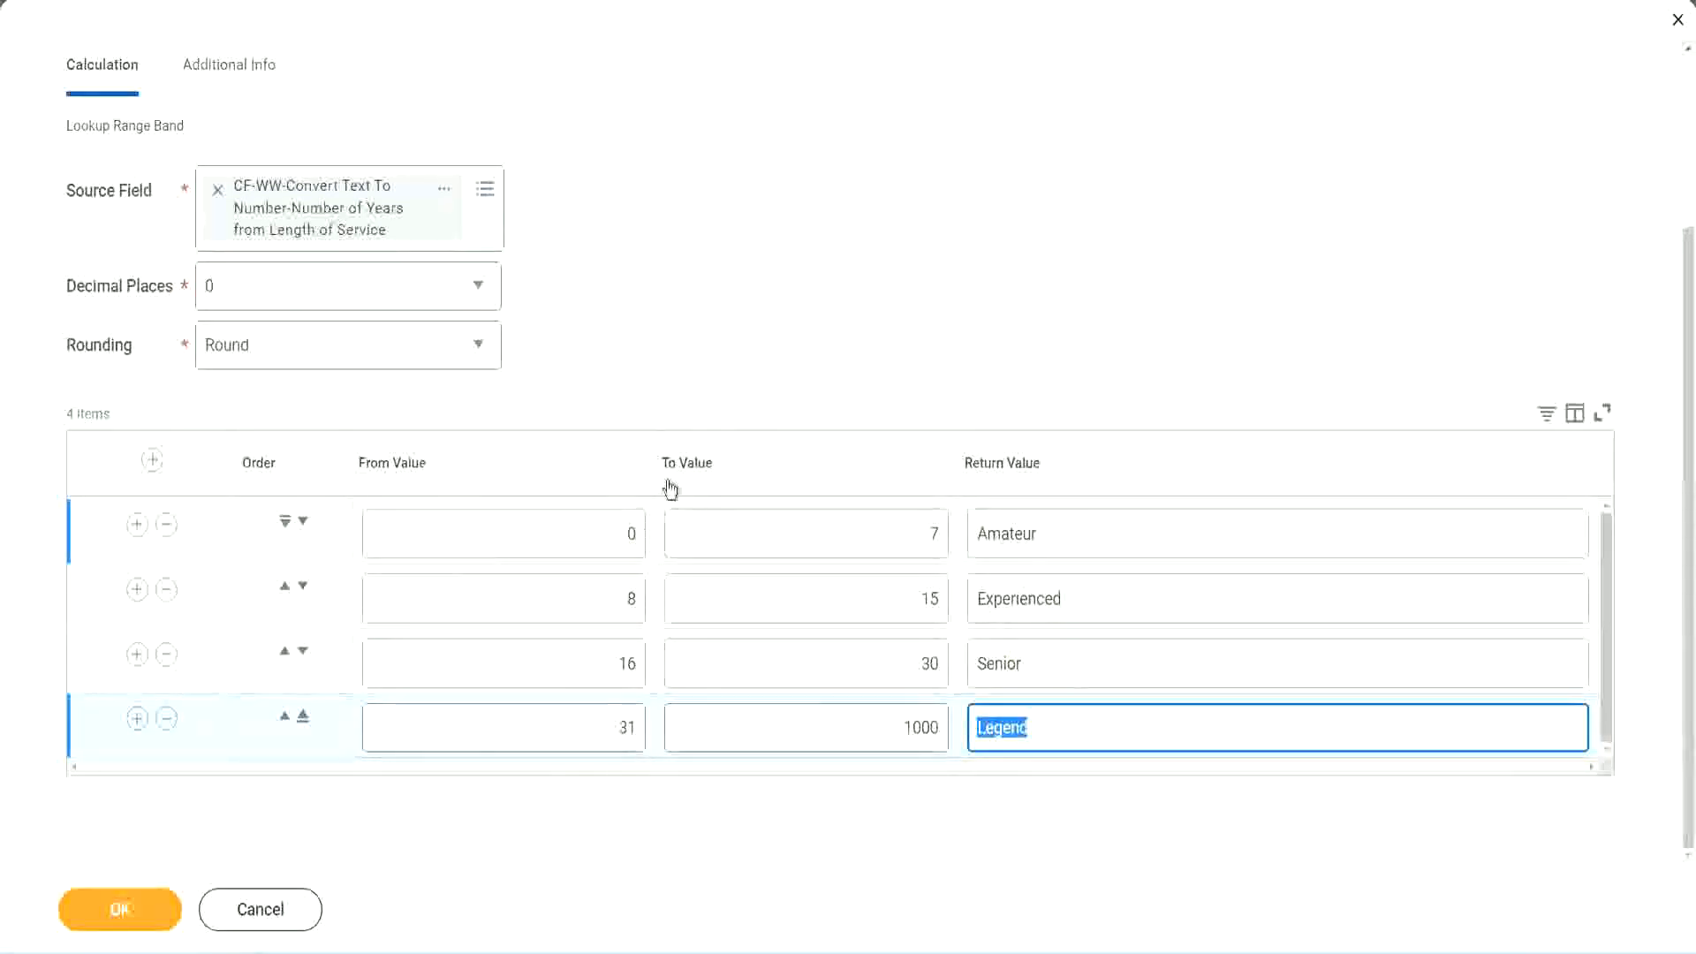
pyautogui.click(787, 378)
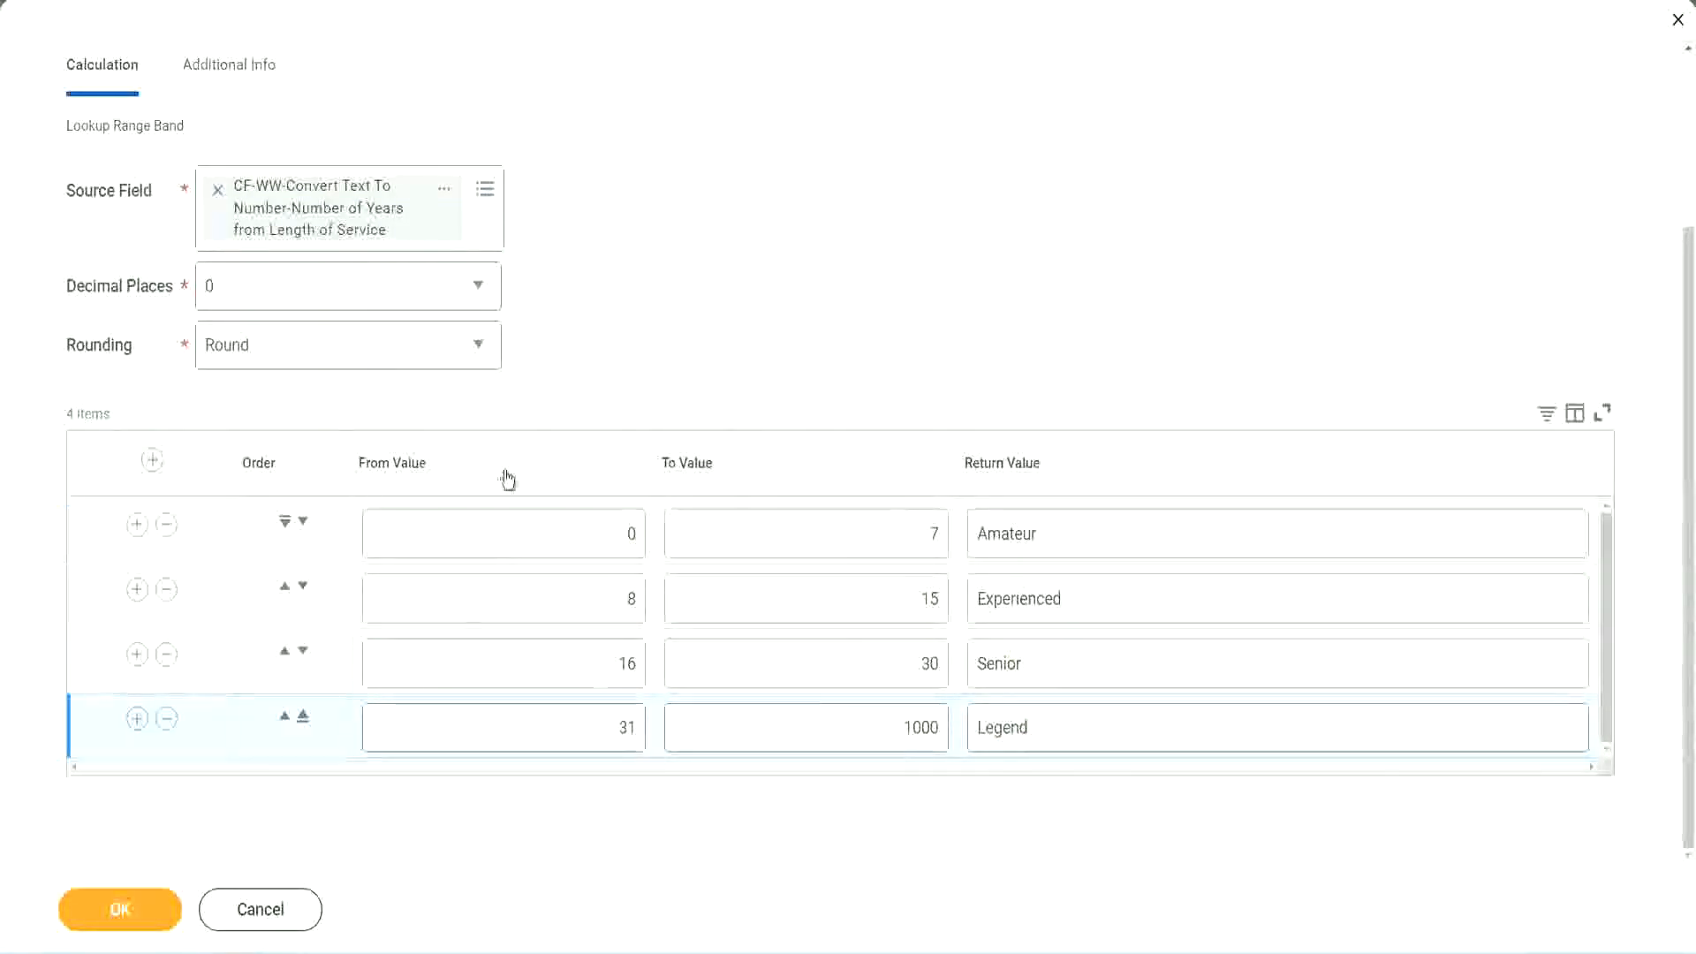
# Save the Lookup Range Band calculated field and copy its name from the save confirmation.
pyautogui.click(117, 907)
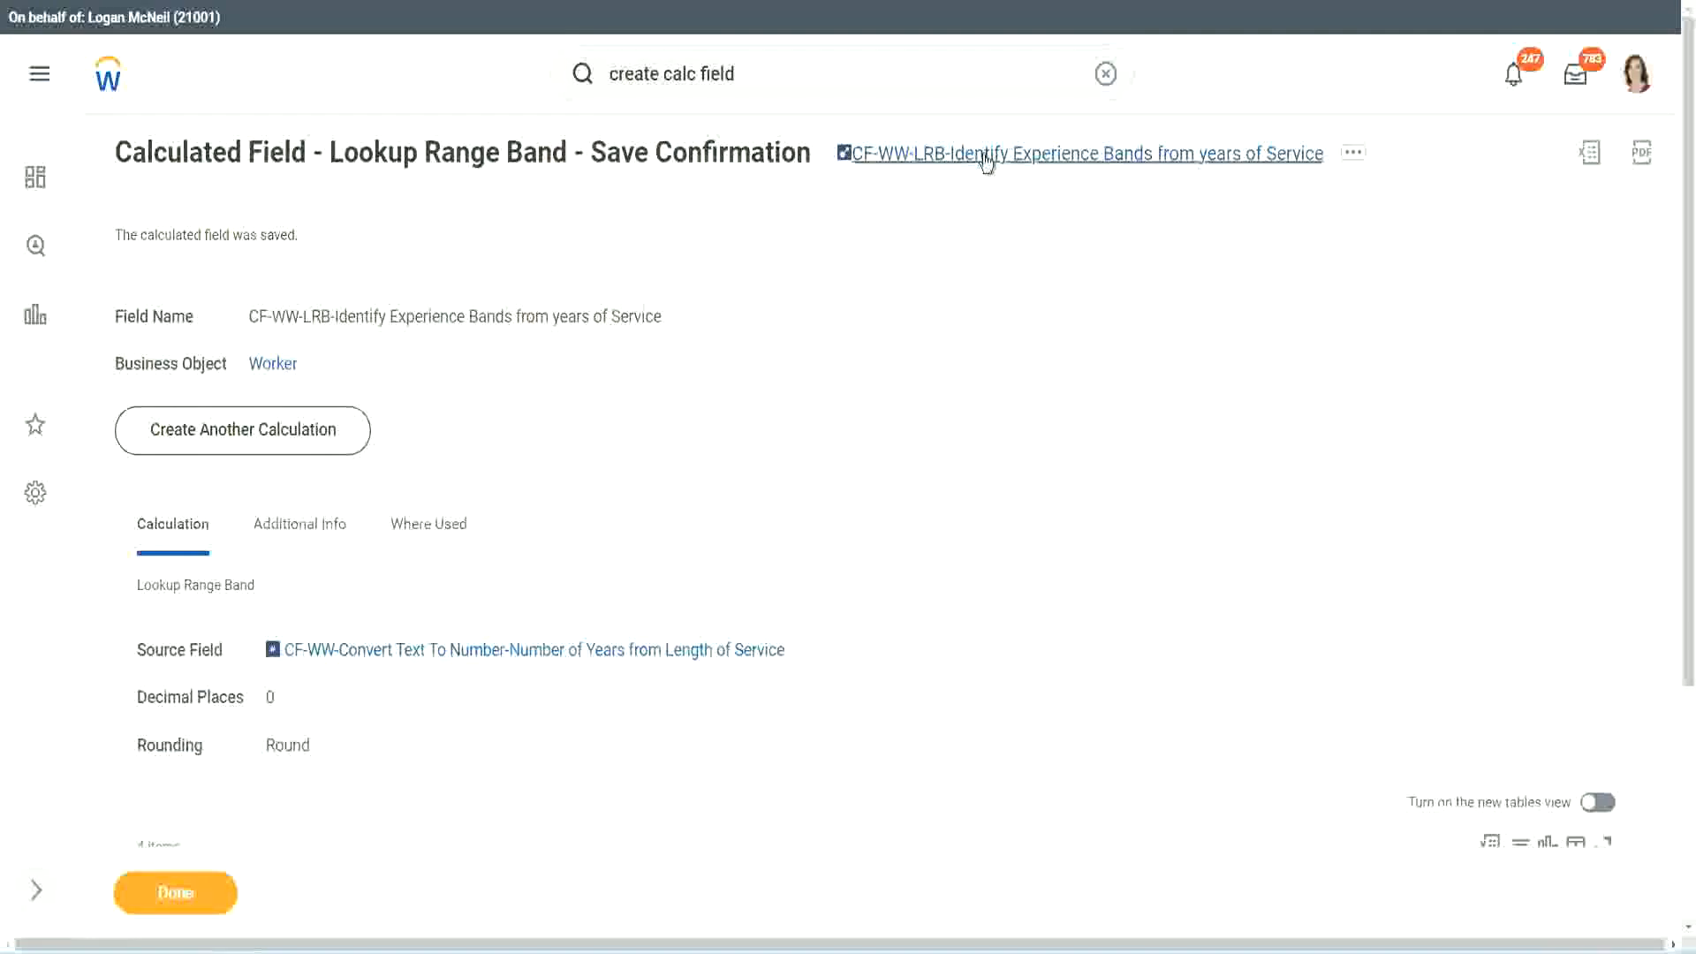
pyautogui.rightClick(983, 164)
pyautogui.click(1007, 256)
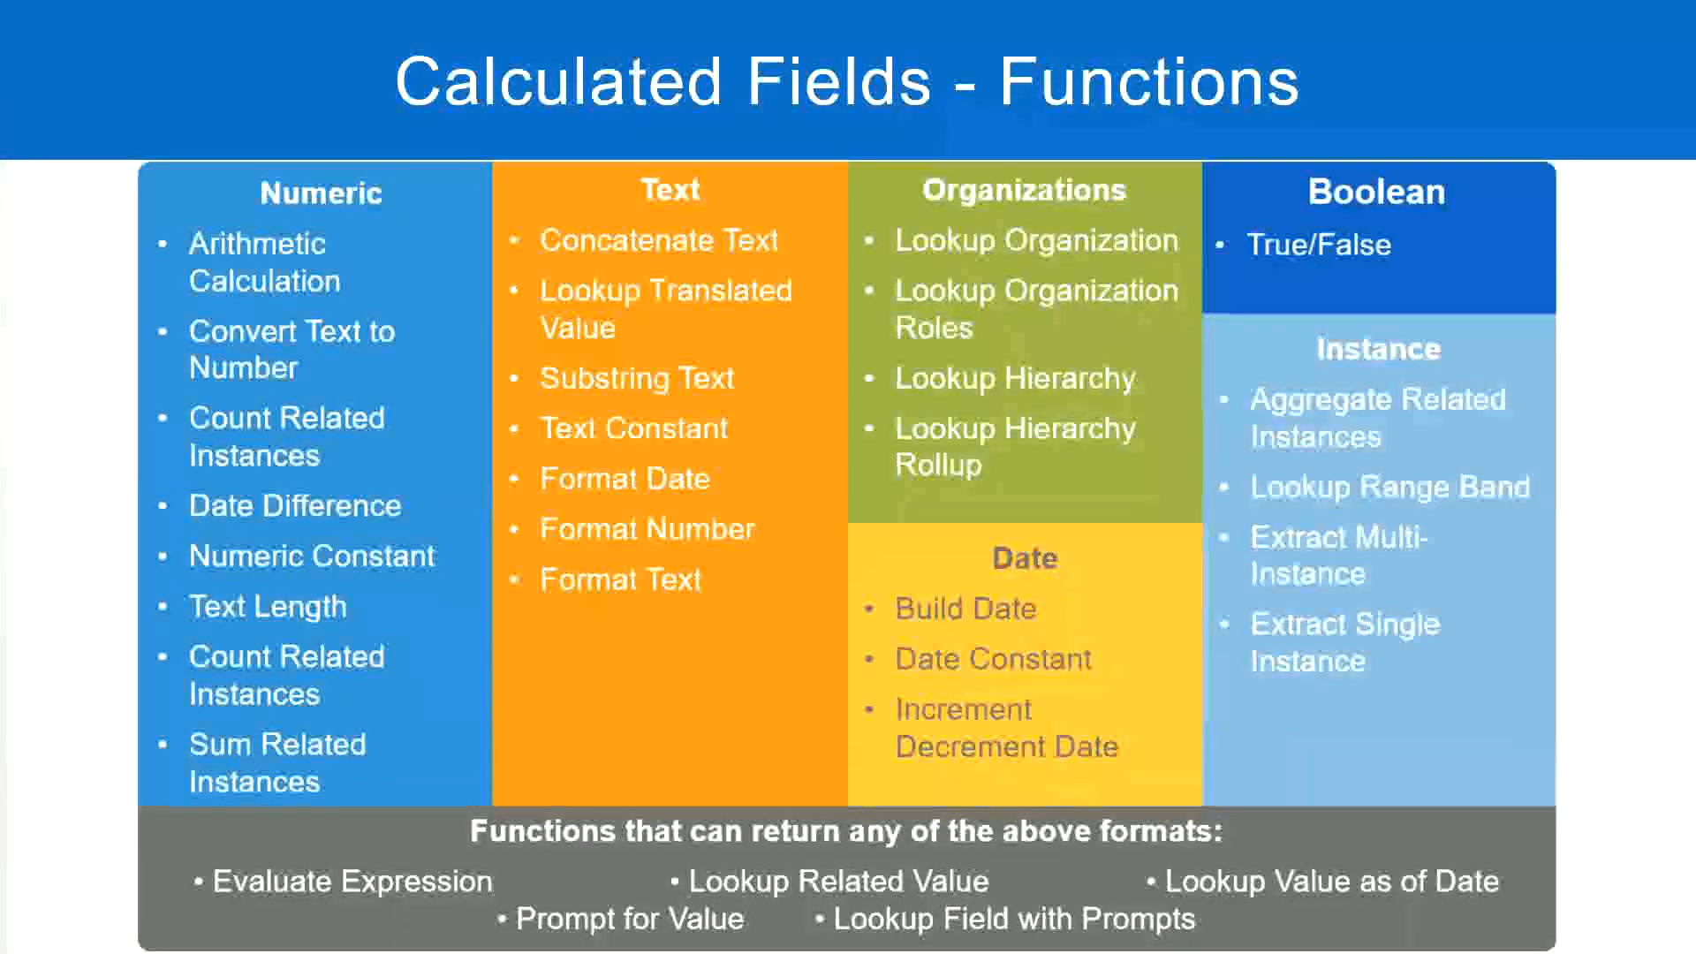
# Switch to the Notepad++ notes and add "10,000 USD" a few blank lines below the Eval Expression entry.
pyautogui.hotkey('alt', 'Tab')
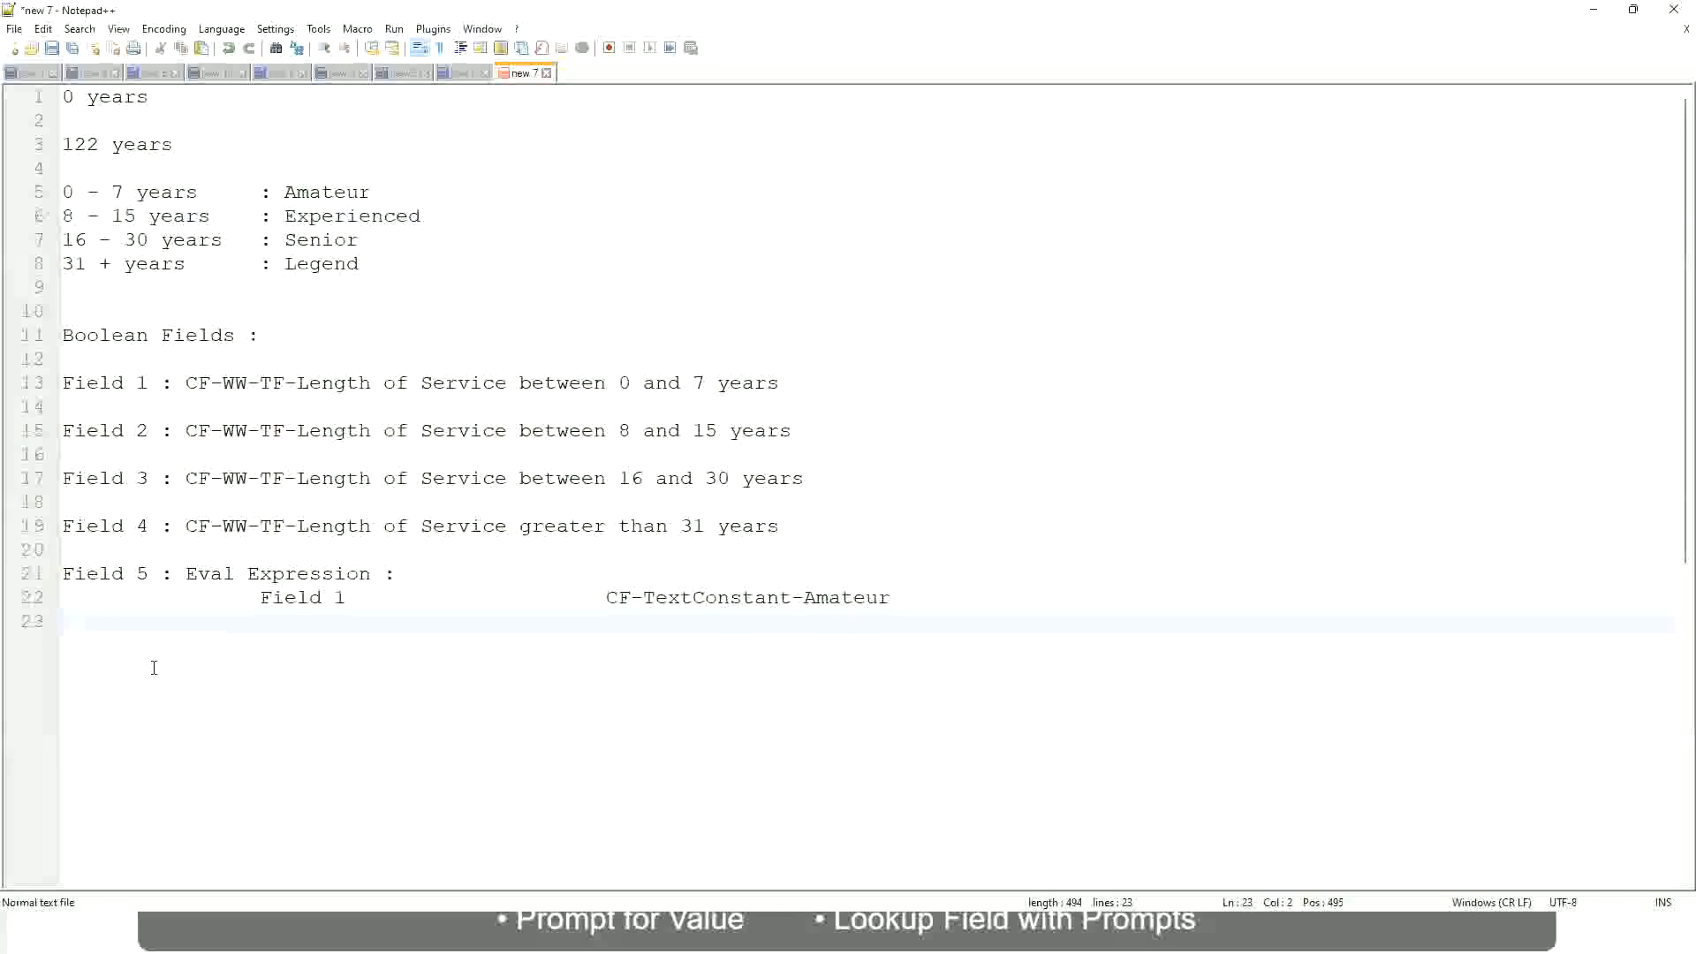
pyautogui.press('Return')
pyautogui.press('Return')
pyautogui.press('Return')
pyautogui.press('BackSpace')
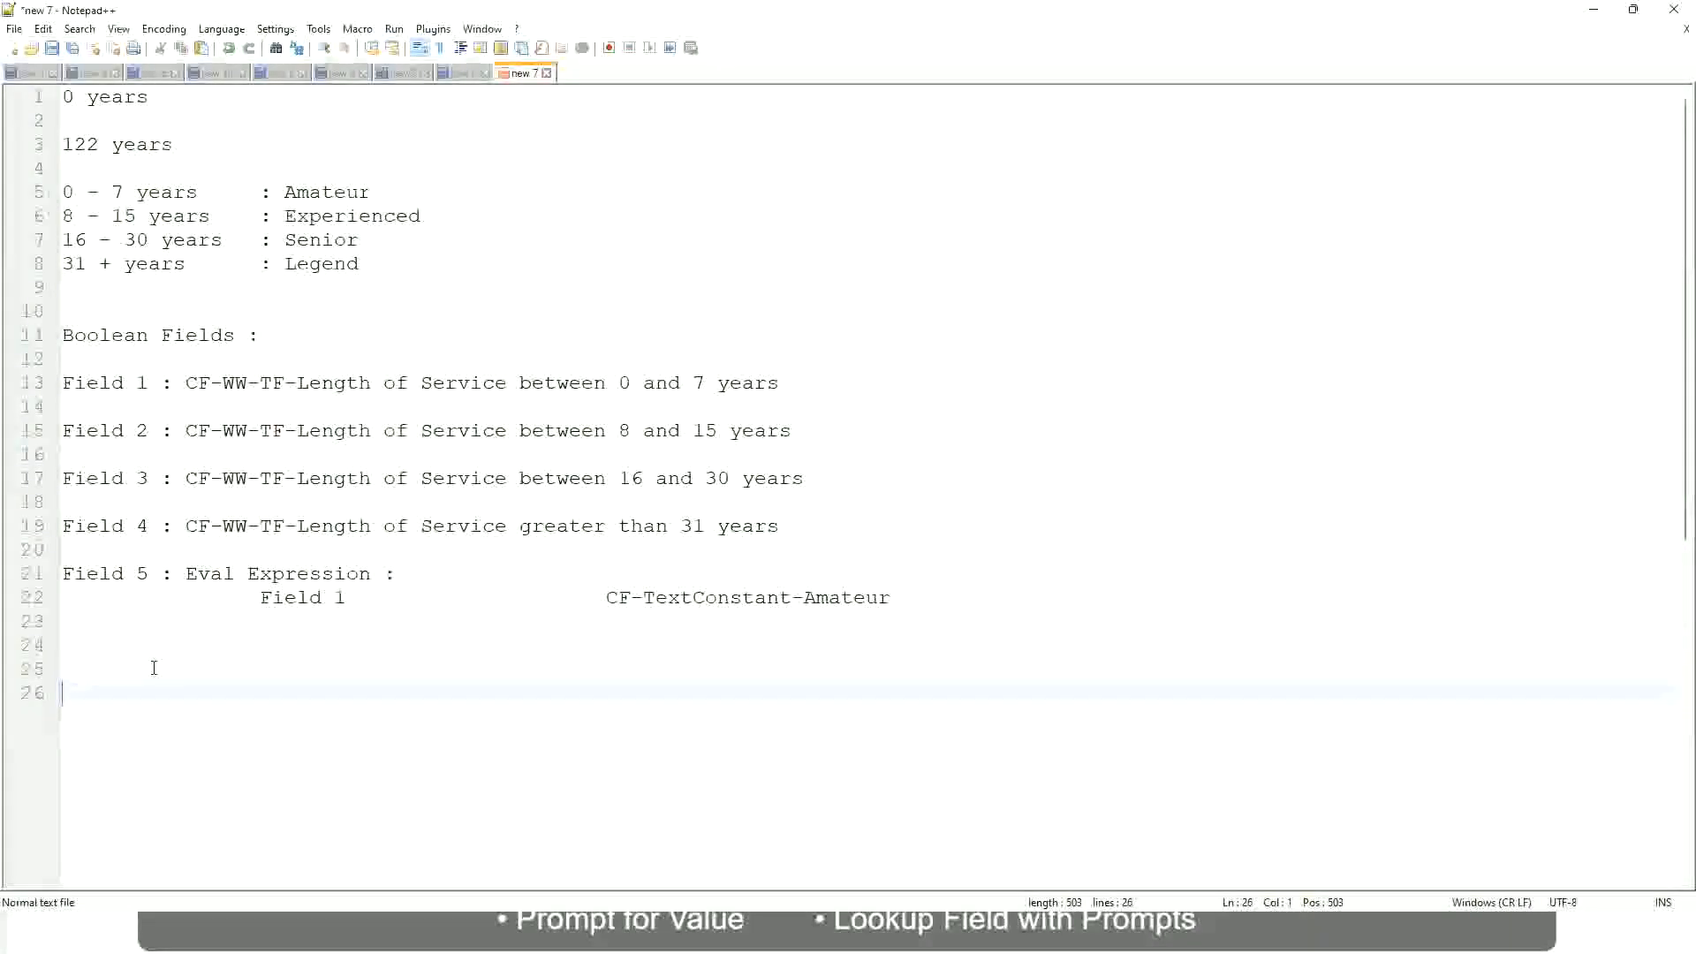
pyautogui.write('10,000 USD')
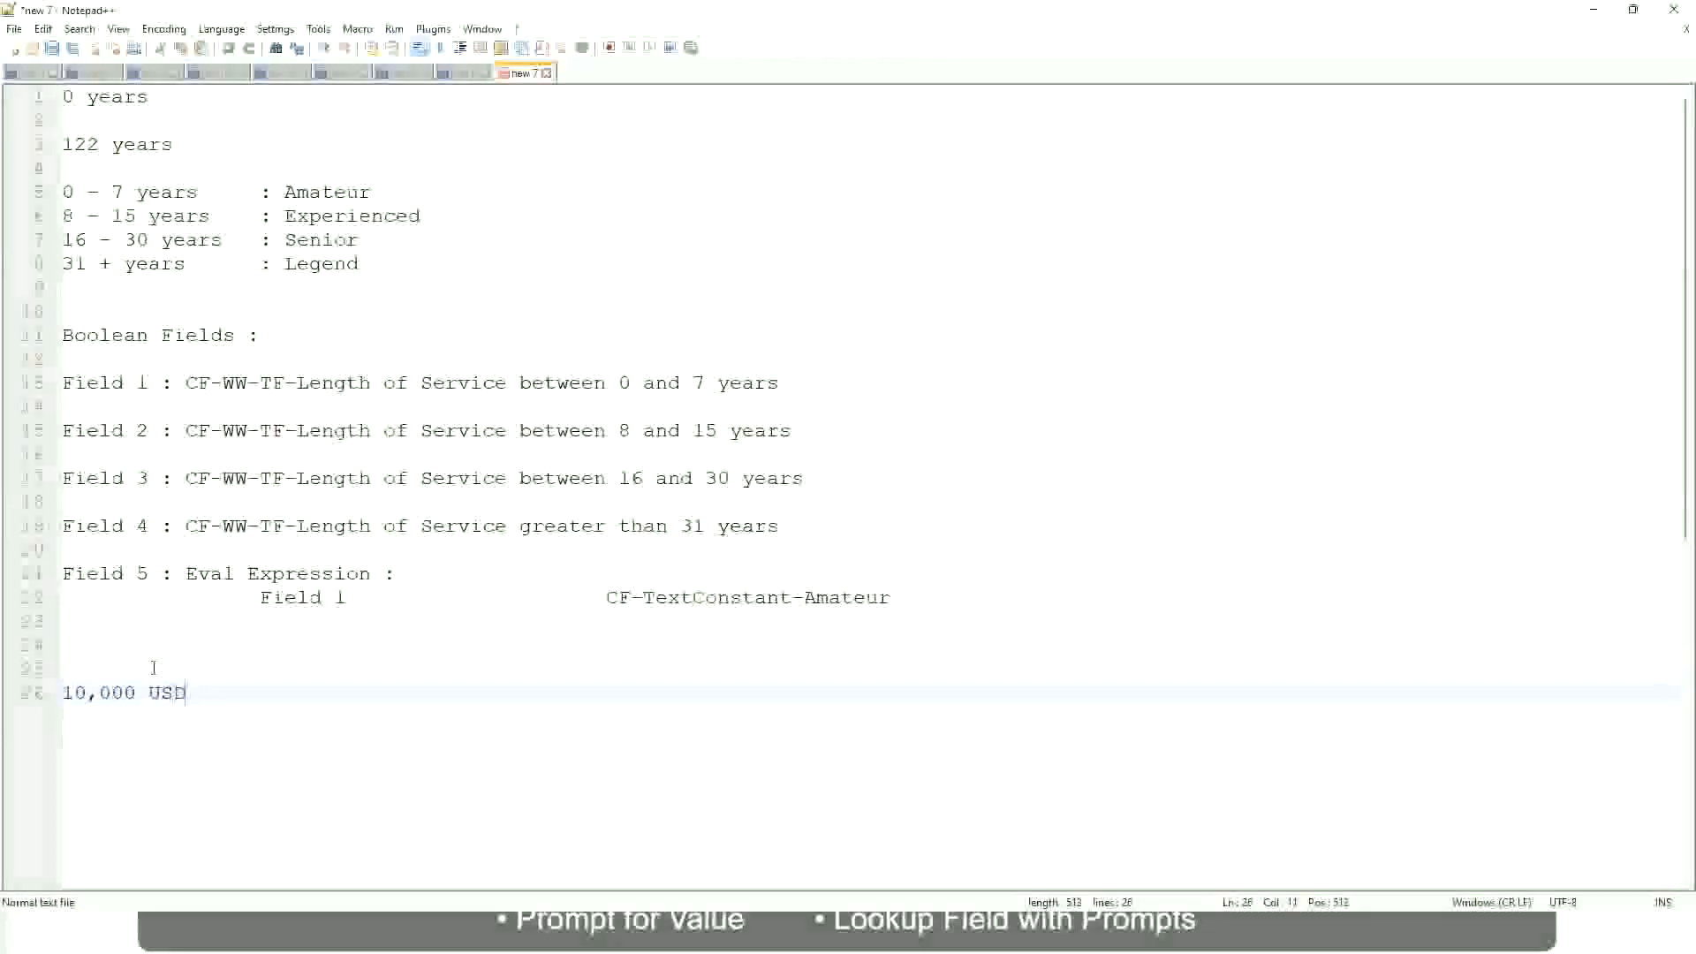
# Add the upper amount "1,000,000 USD" on the same line, spaced well apart from "10,000 USD".
pyautogui.press('Tab')
pyautogui.press('Tab')
pyautogui.press('Tab')
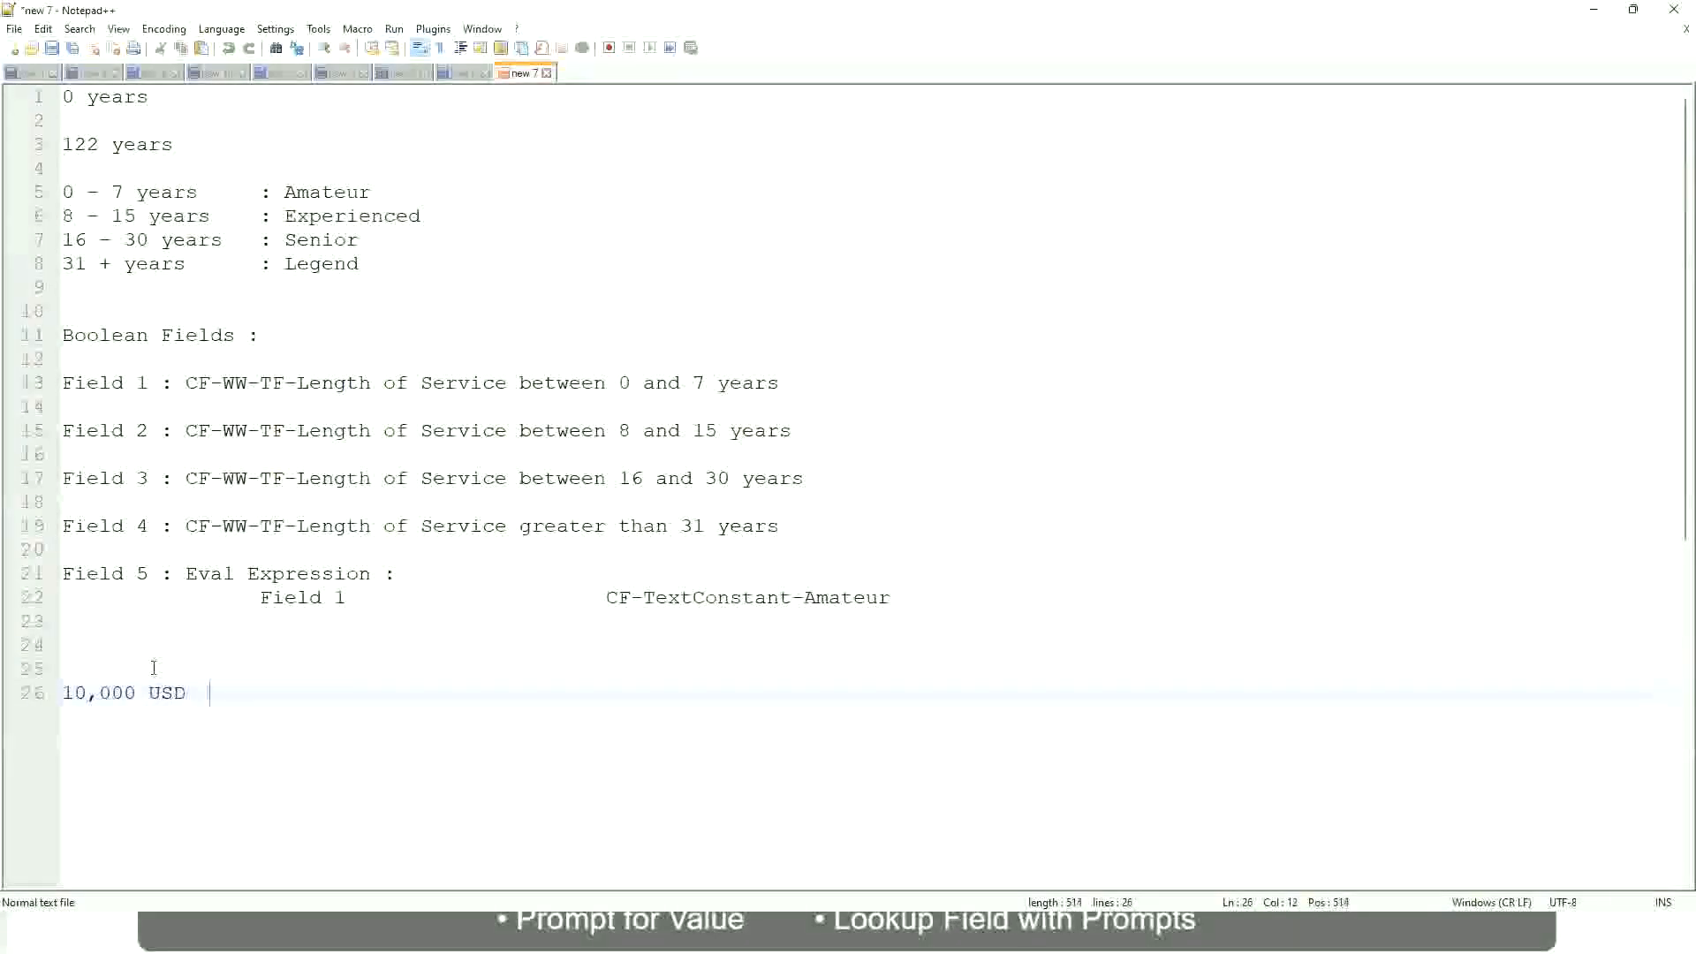
pyautogui.press('Tab')
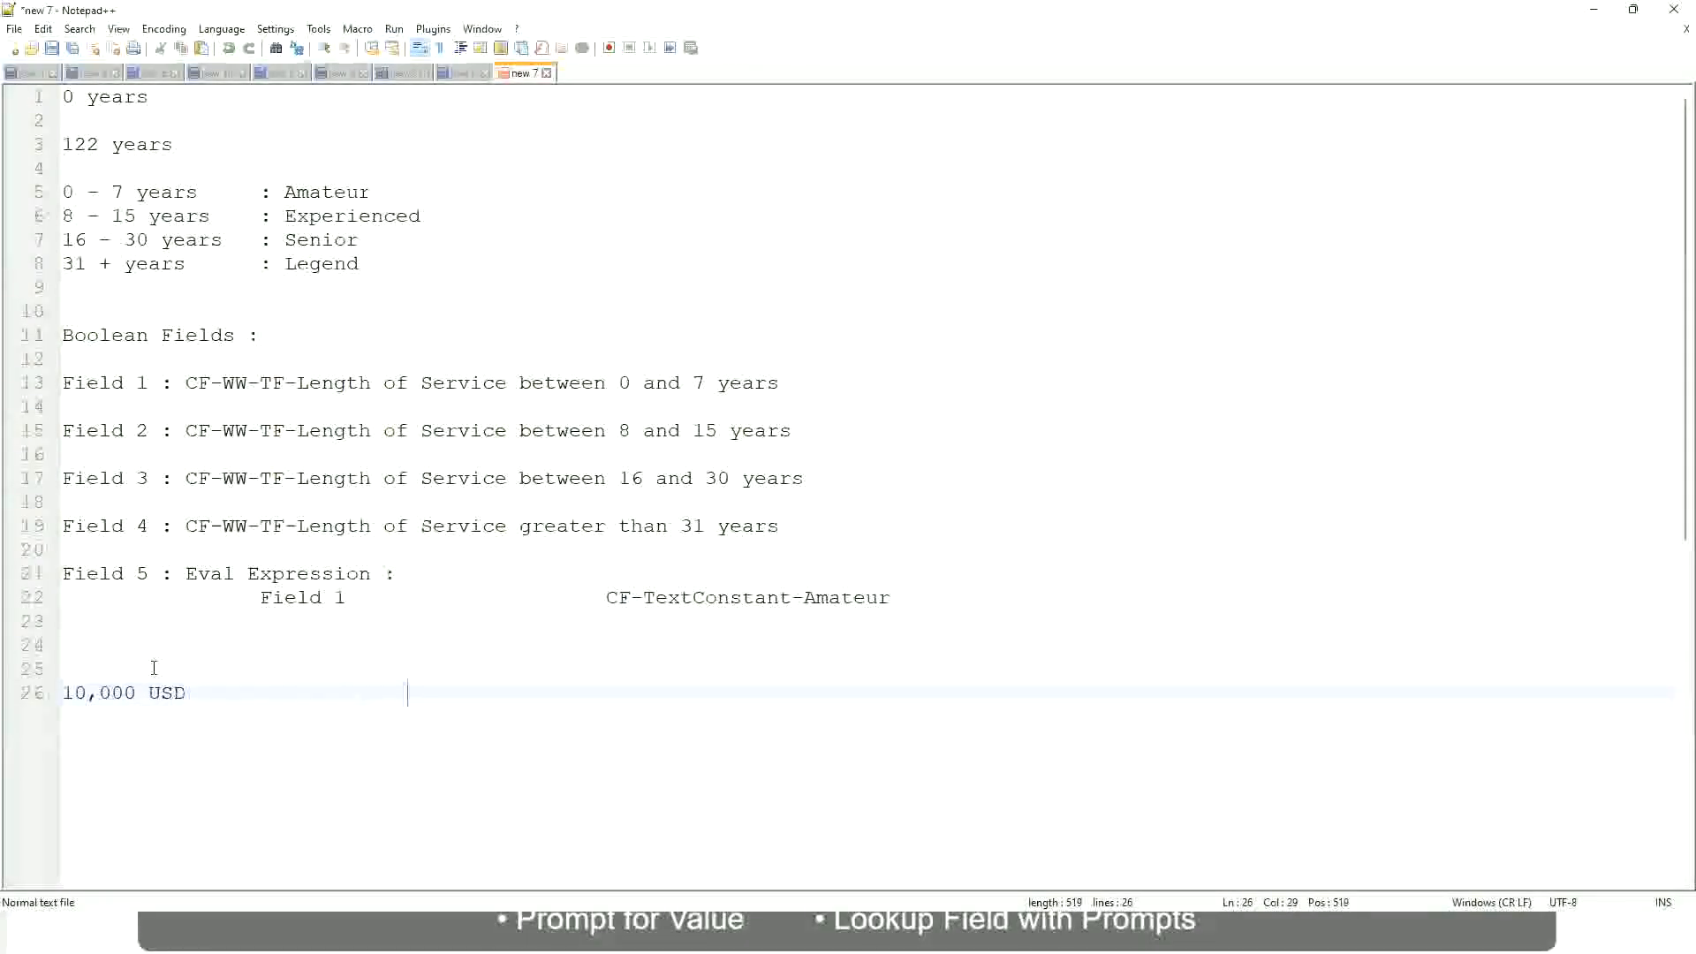
pyautogui.write('1,000,000')
pyautogui.press('Left')
pyautogui.press('Left')
pyautogui.press('Left')
pyautogui.press('Left')
pyautogui.press('Left')
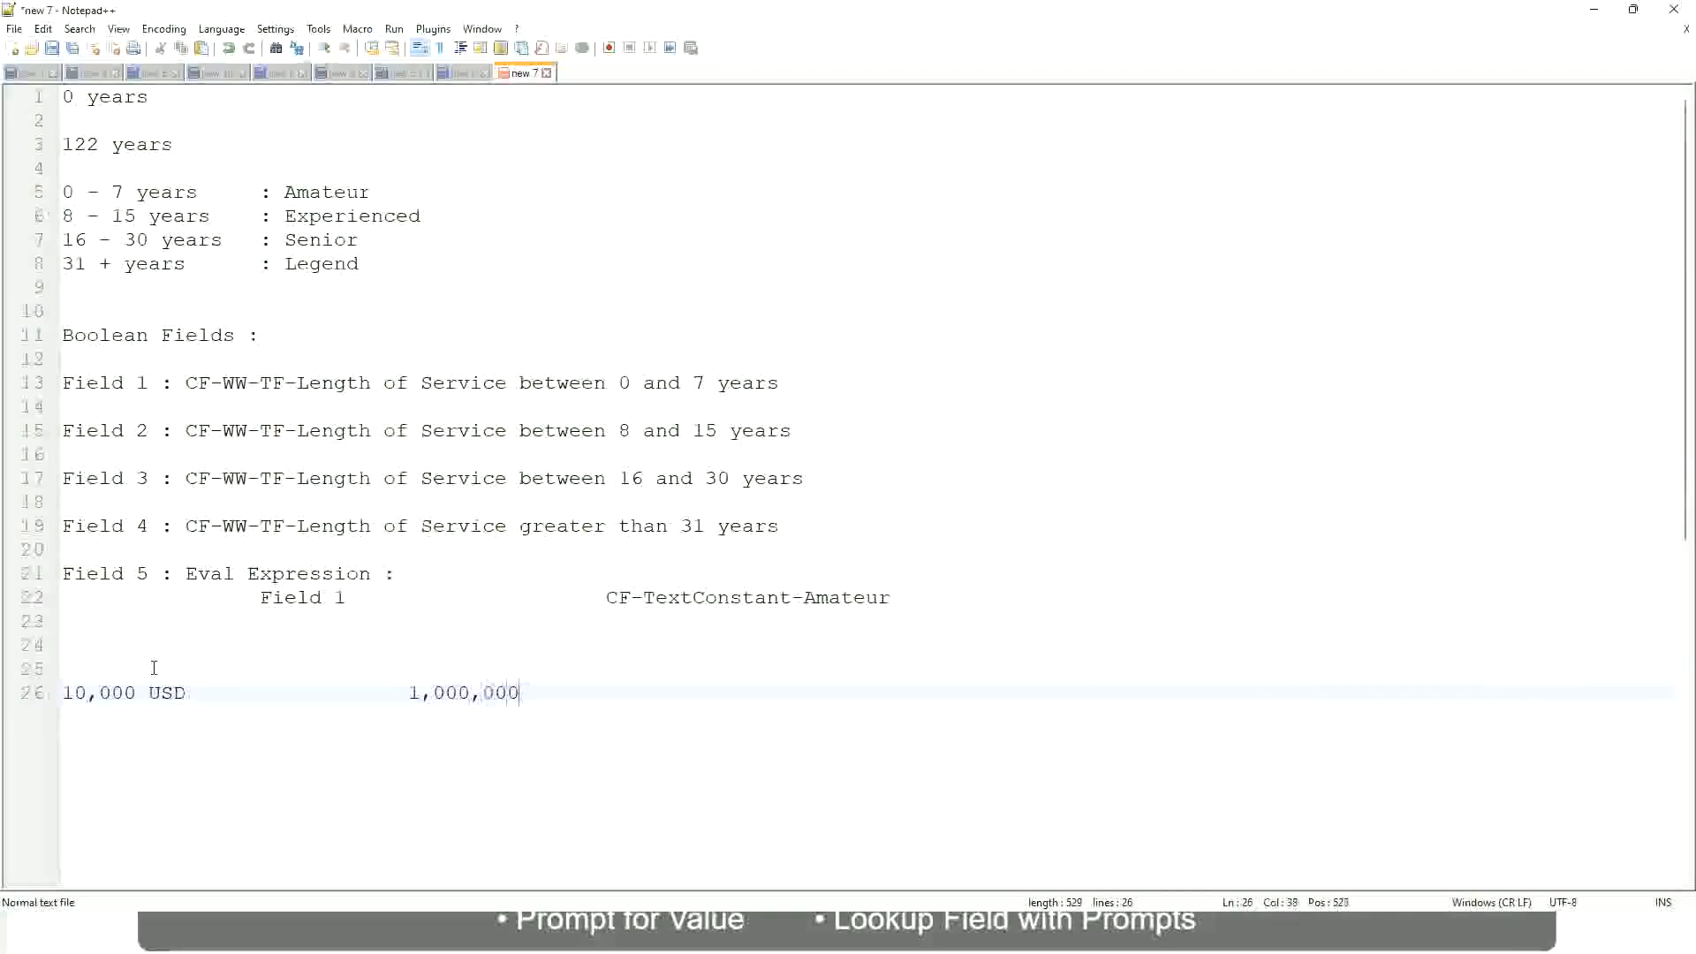
pyautogui.press('End')
pyautogui.write('USD')
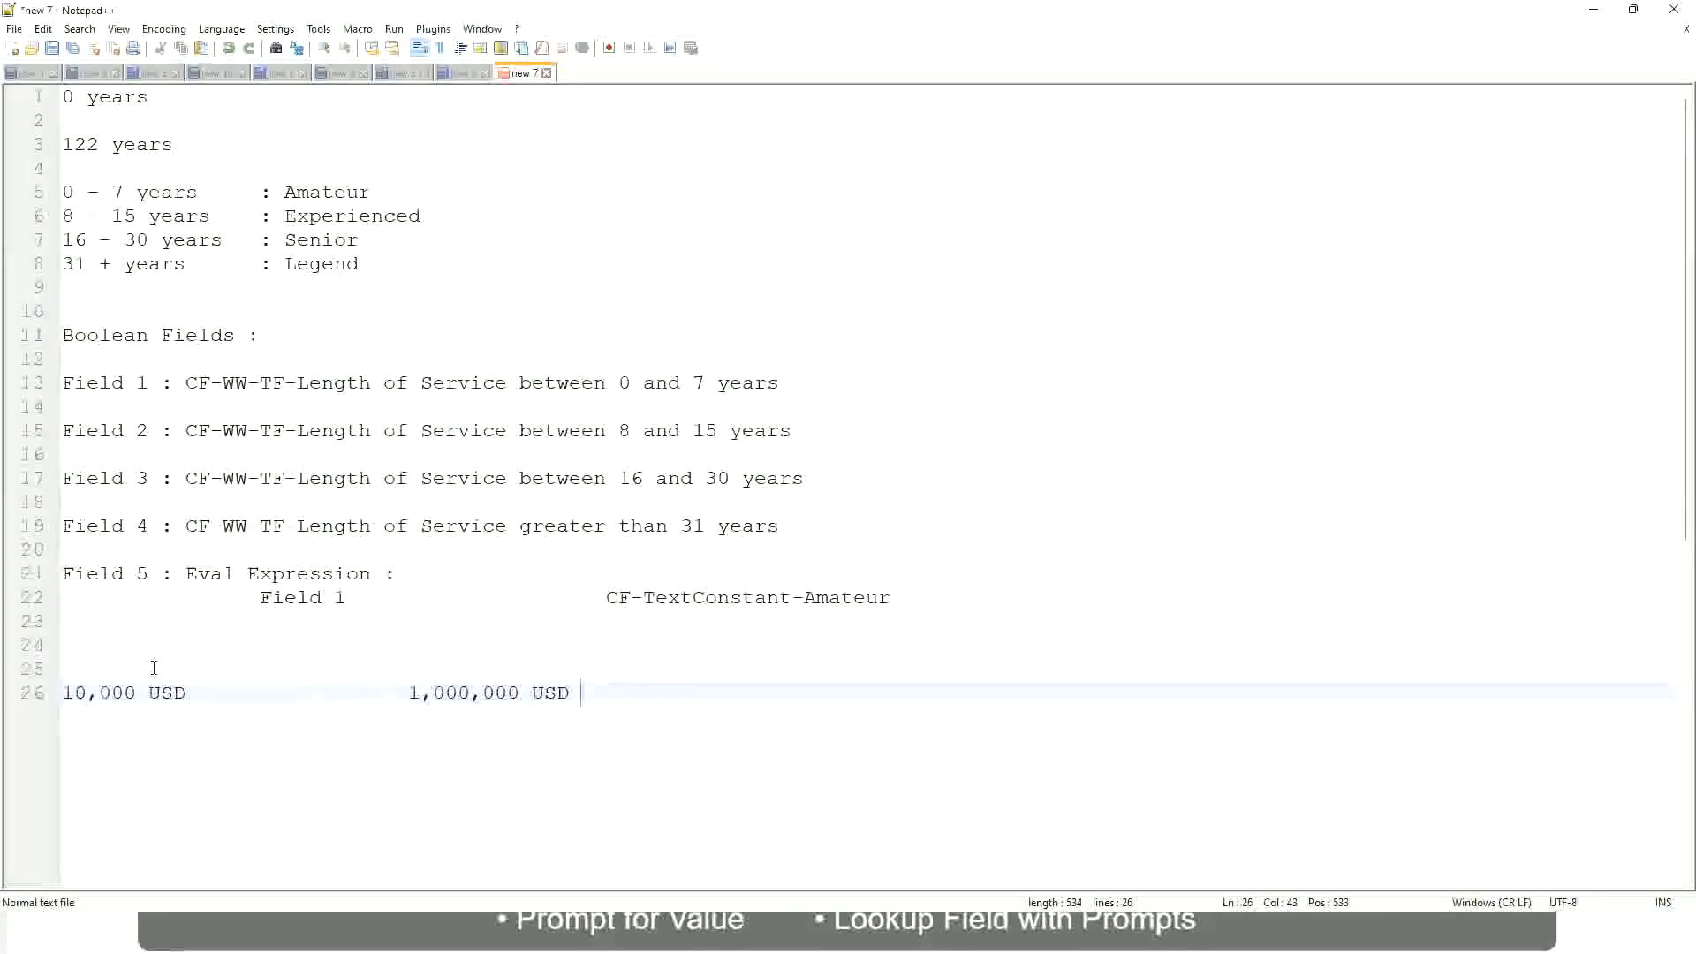
# Below the amounts, leave a blank line and add the band "10 - 50,000 : Low".
pyautogui.press('Return')
pyautogui.press('Return')
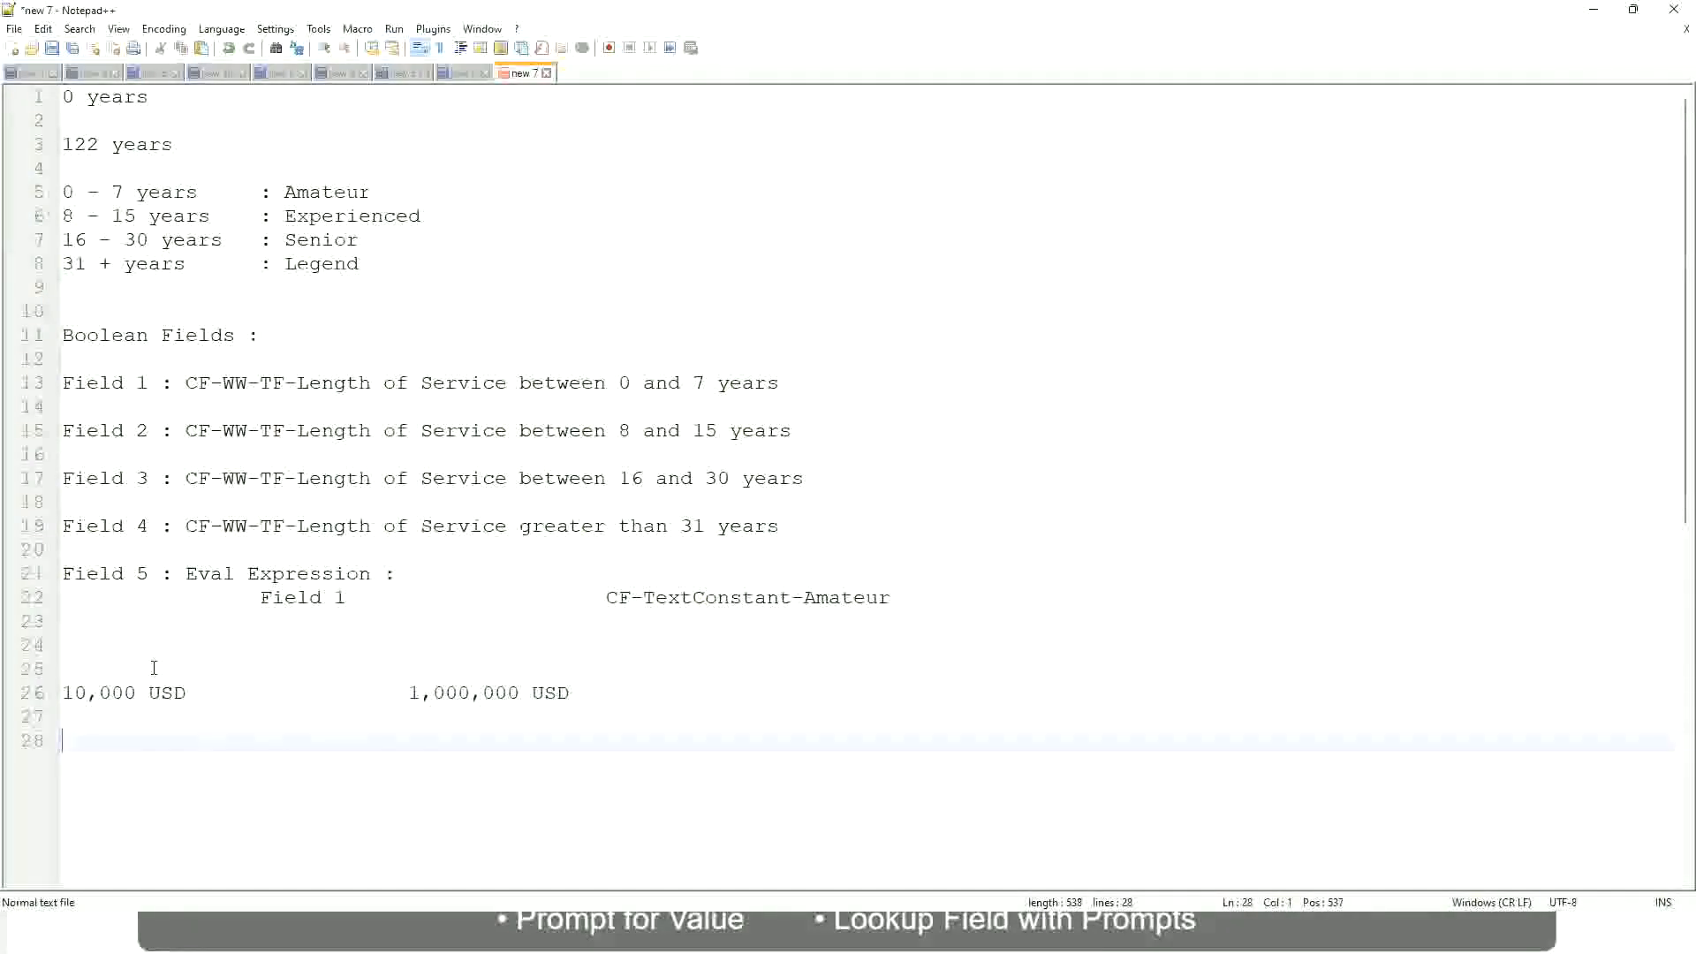
pyautogui.write('10 - 50,000')
pyautogui.press('Tab')
pyautogui.press('Tab')
pyautogui.press('Tab')
pyautogui.press('Tab')
pyautogui.write(': Low')
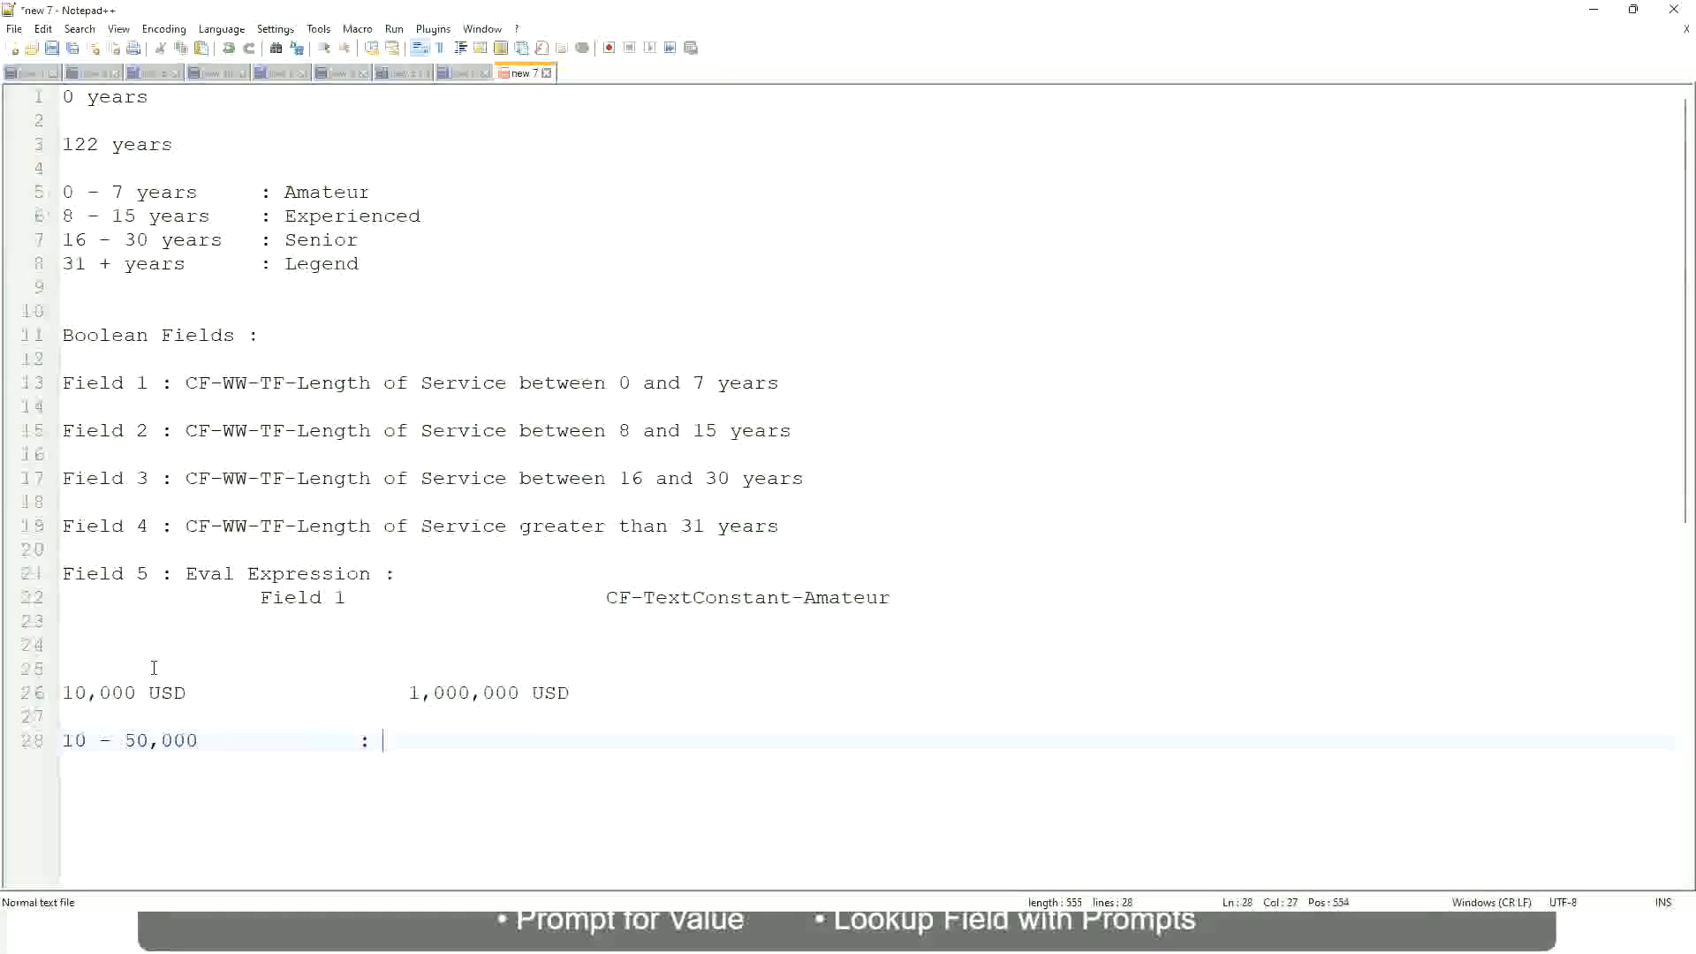
# Add the band "50,001 - 150,000 : Medium" directly under the Low band, with the colons aligned.
pyautogui.press('Return')
pyautogui.press('Return')
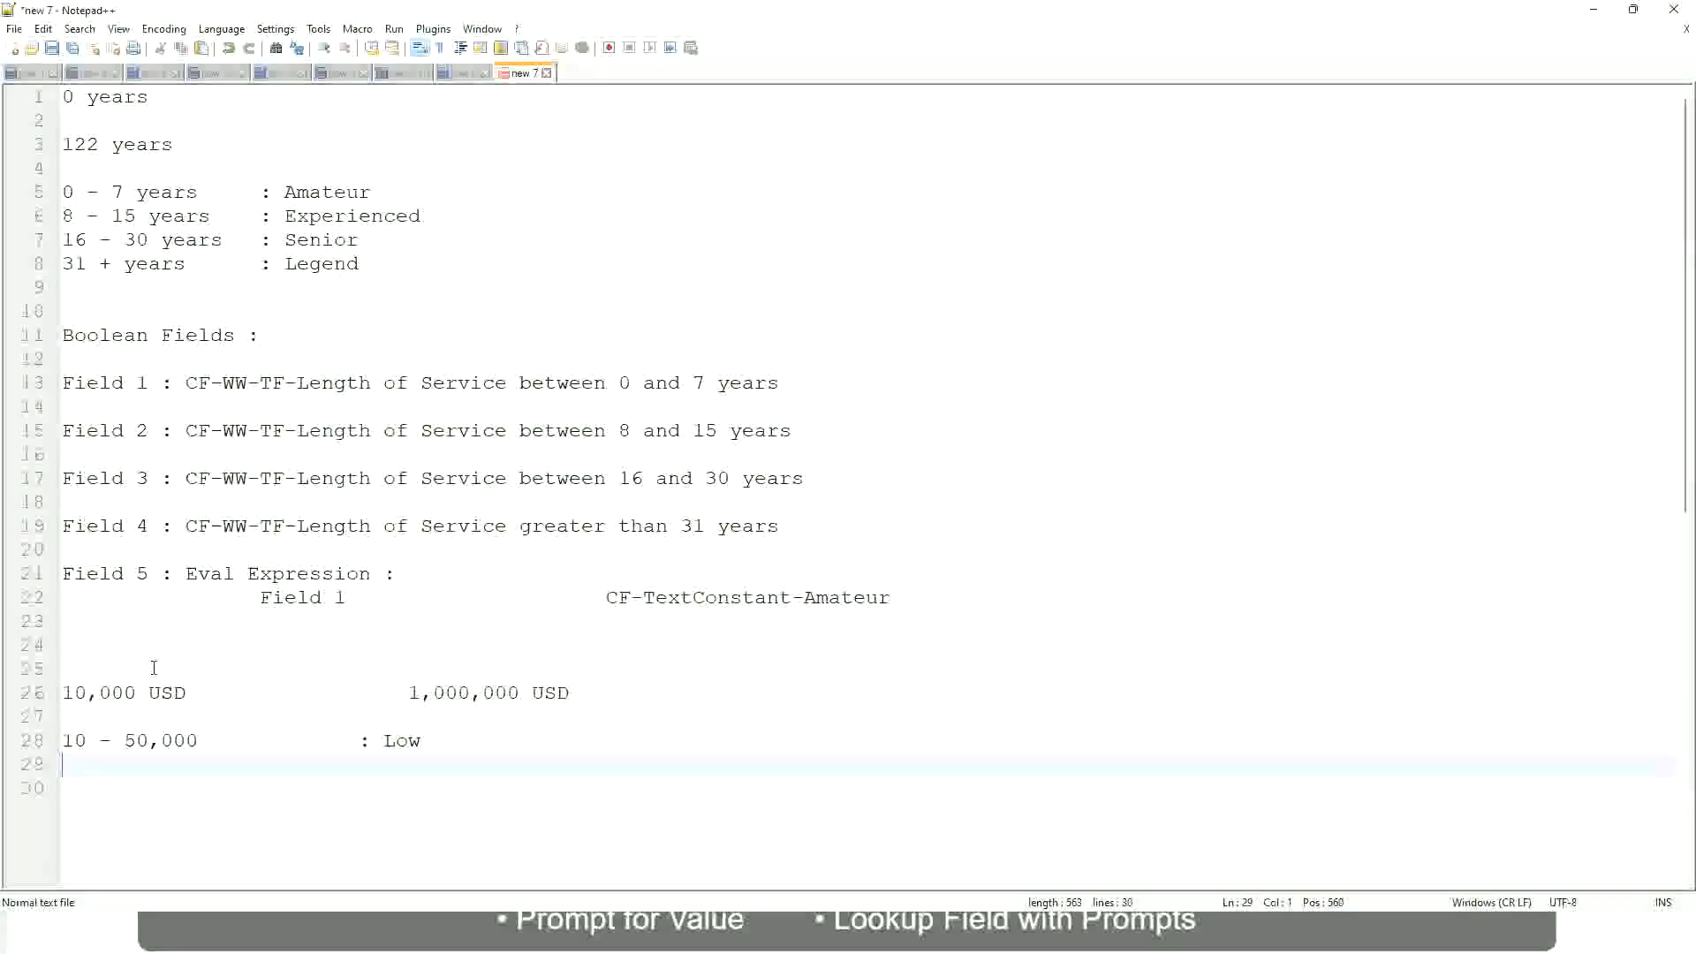
pyautogui.press('Up')
pyautogui.write('50,001 - 150,000')
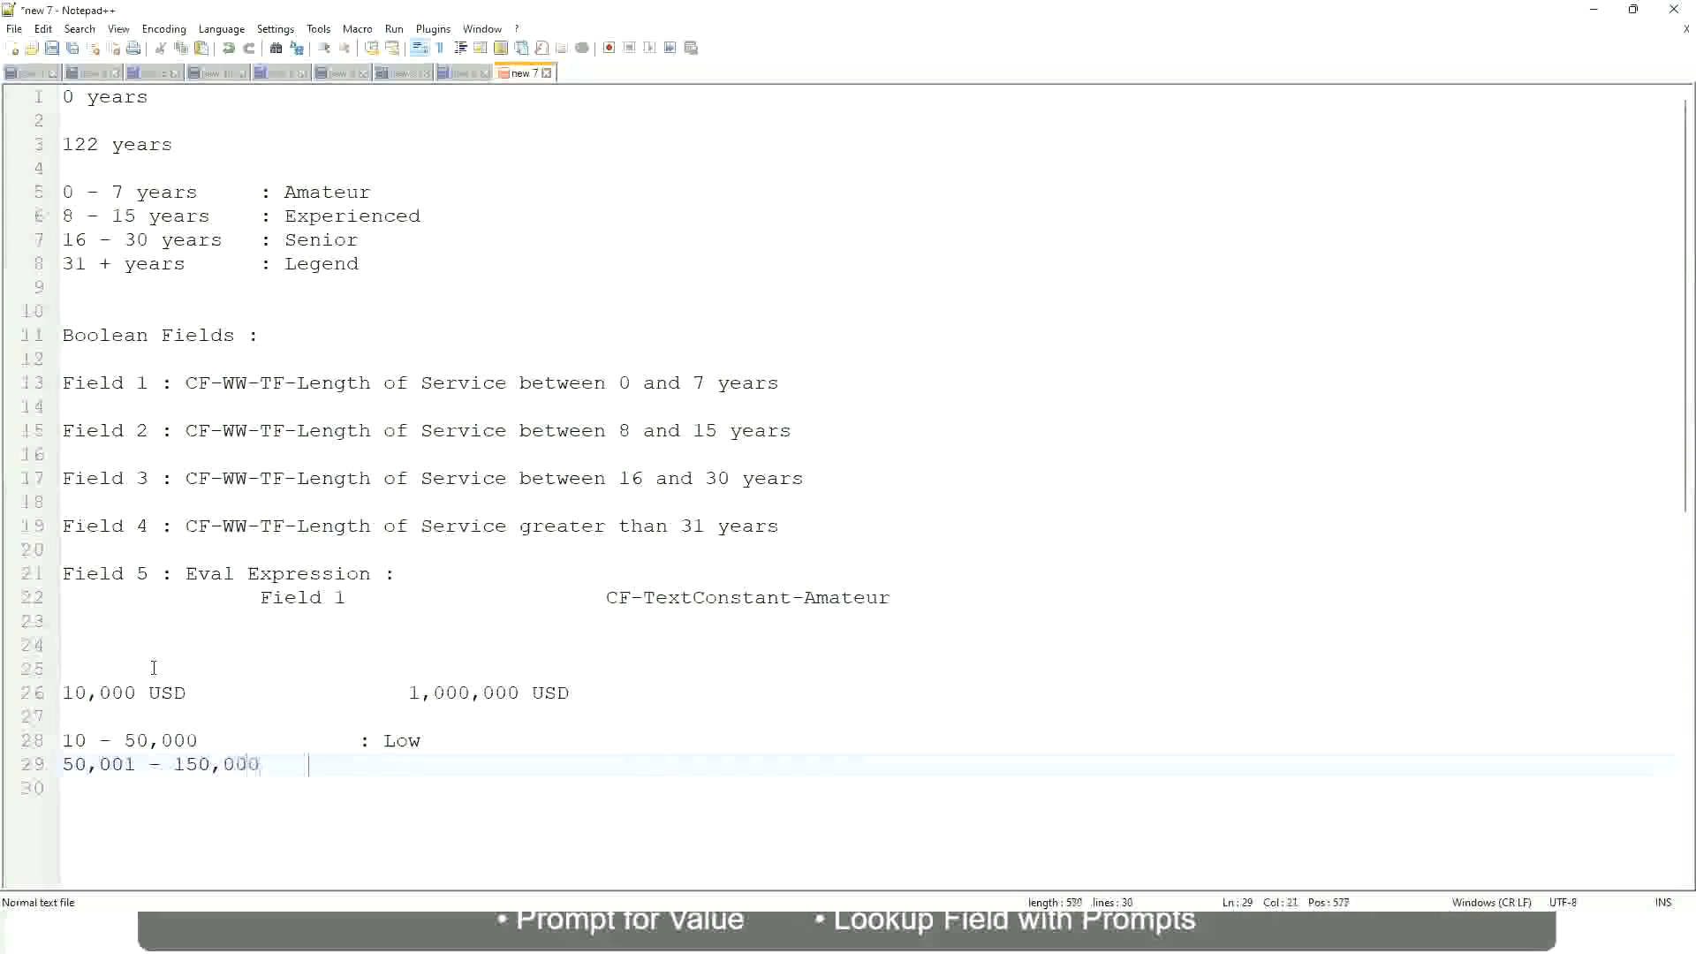
pyautogui.press('Tab')
pyautogui.press('Tab')
pyautogui.write(': Med')
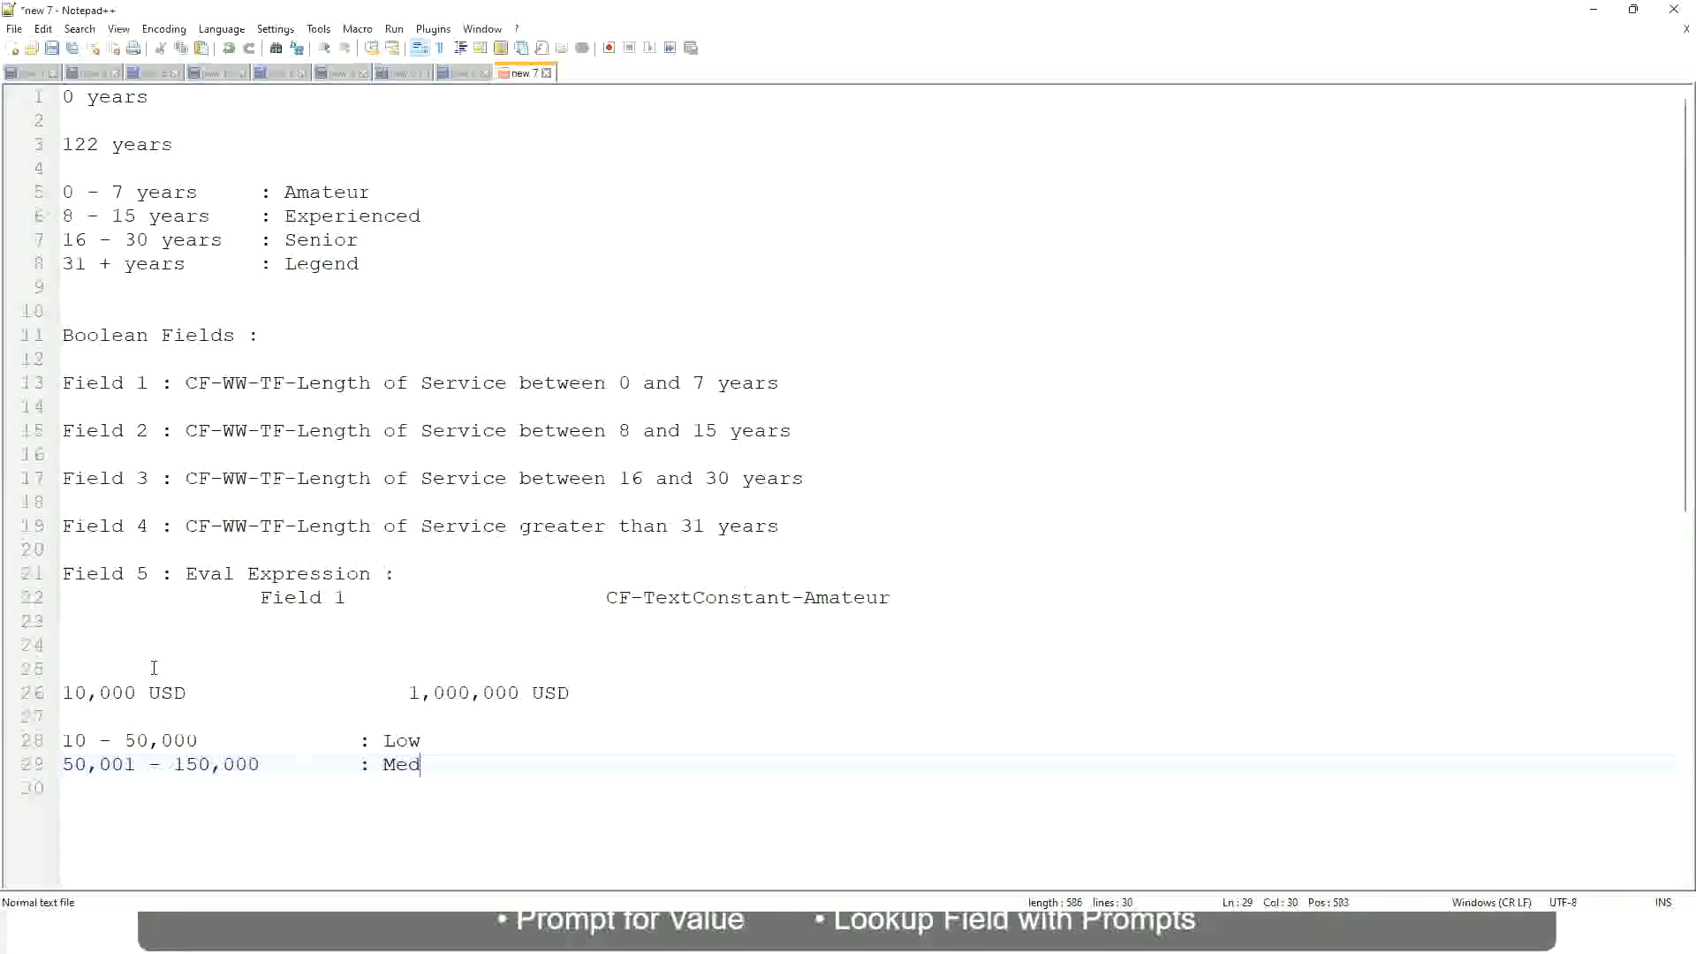
pyautogui.write('ium')
# Add the band "> 150,000 : High" under the Medium band, with the colons aligned.
pyautogui.press('Return')
pyautogui.write('> 1')
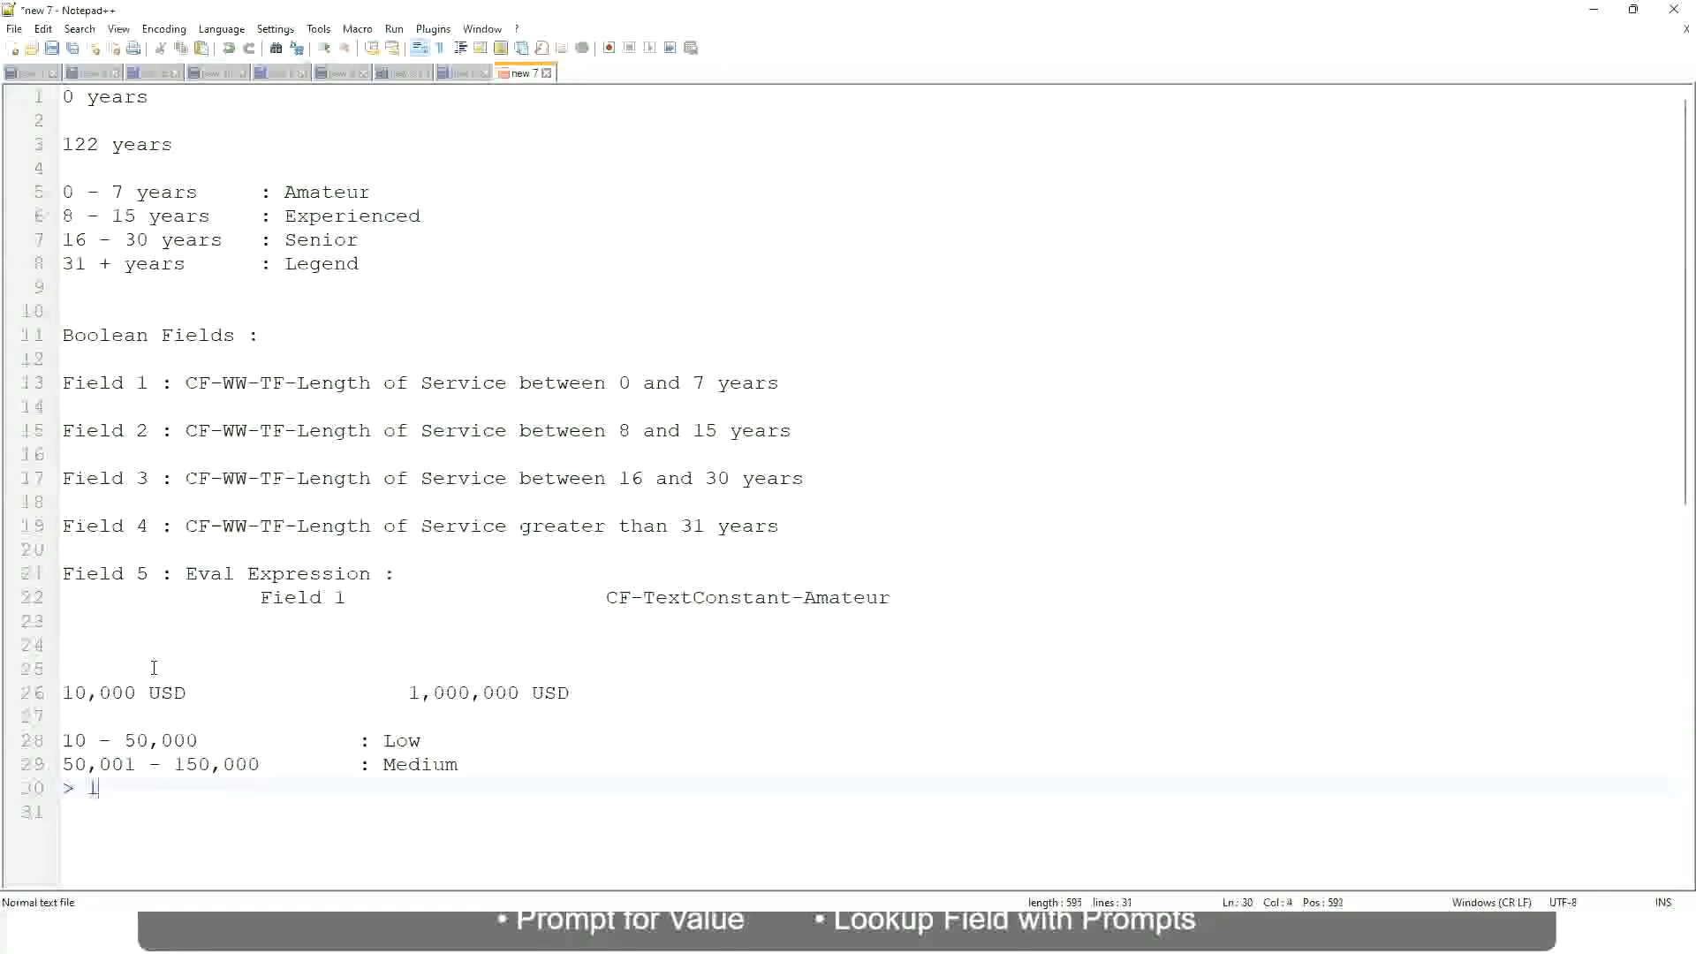
pyautogui.write('50,000')
pyautogui.press('Tab')
pyautogui.press('Tab')
pyautogui.press('Tab')
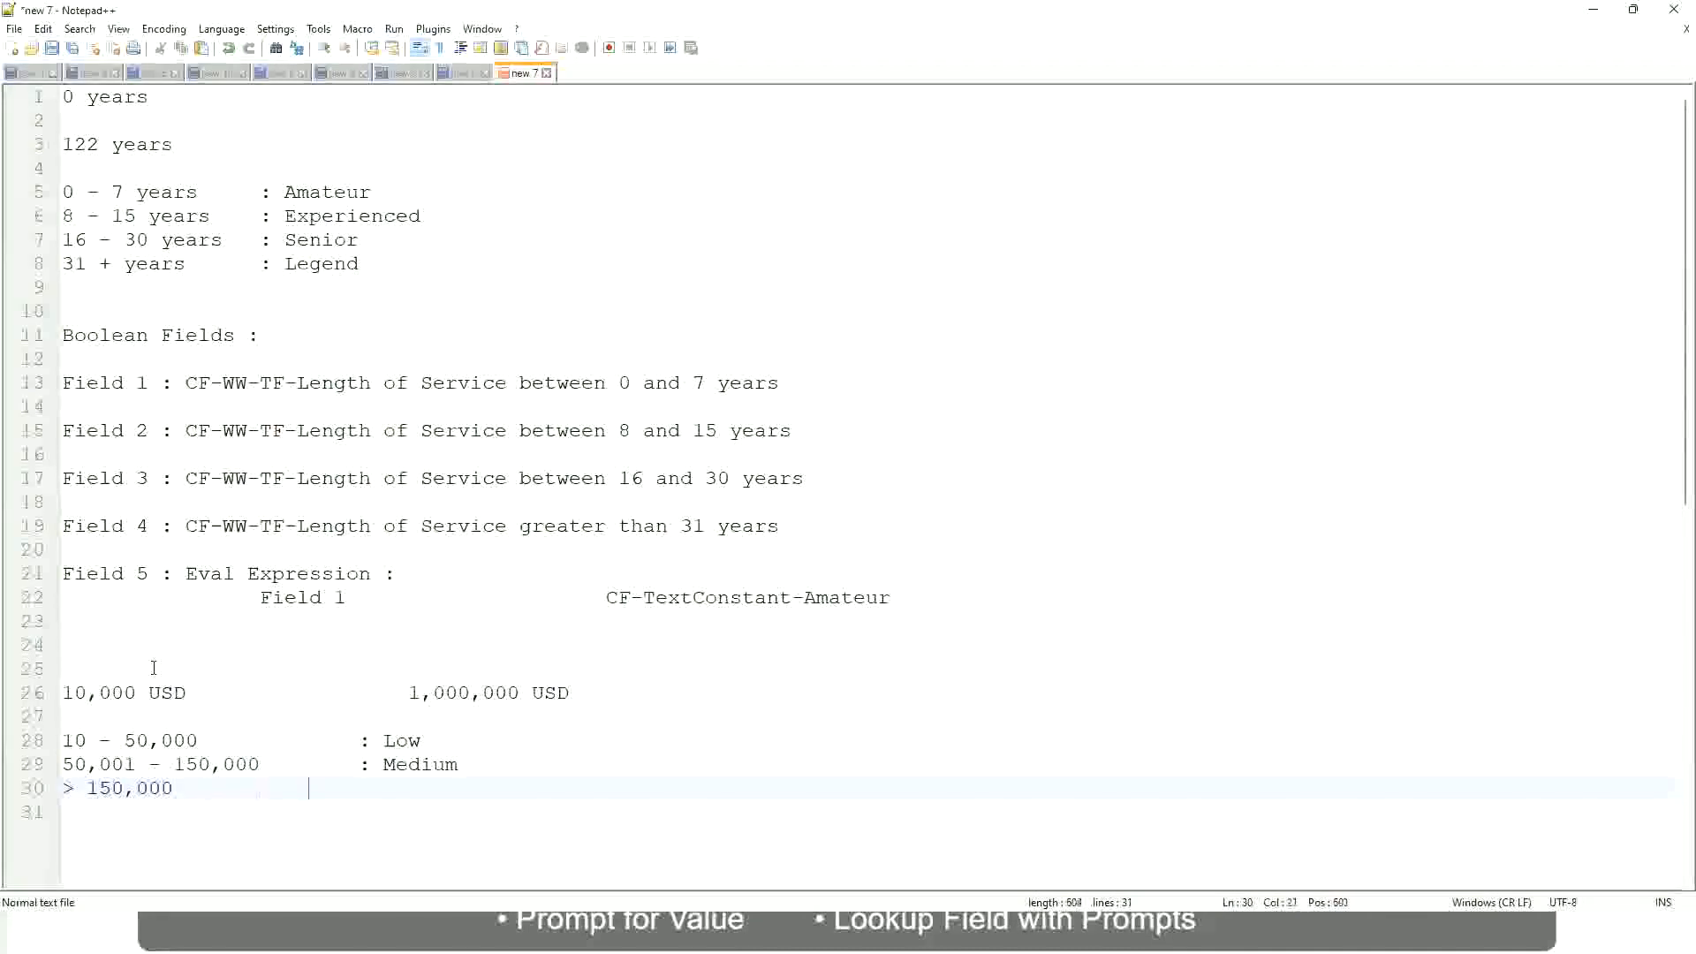
pyautogui.press('Tab')
pyautogui.write(': High')
# Review the 10,000 to 1,000,000 USD range against the Low, Medium and High bands in the notes.
pyautogui.click(53, 693)
pyautogui.click(53, 692)
pyautogui.click(75, 692)
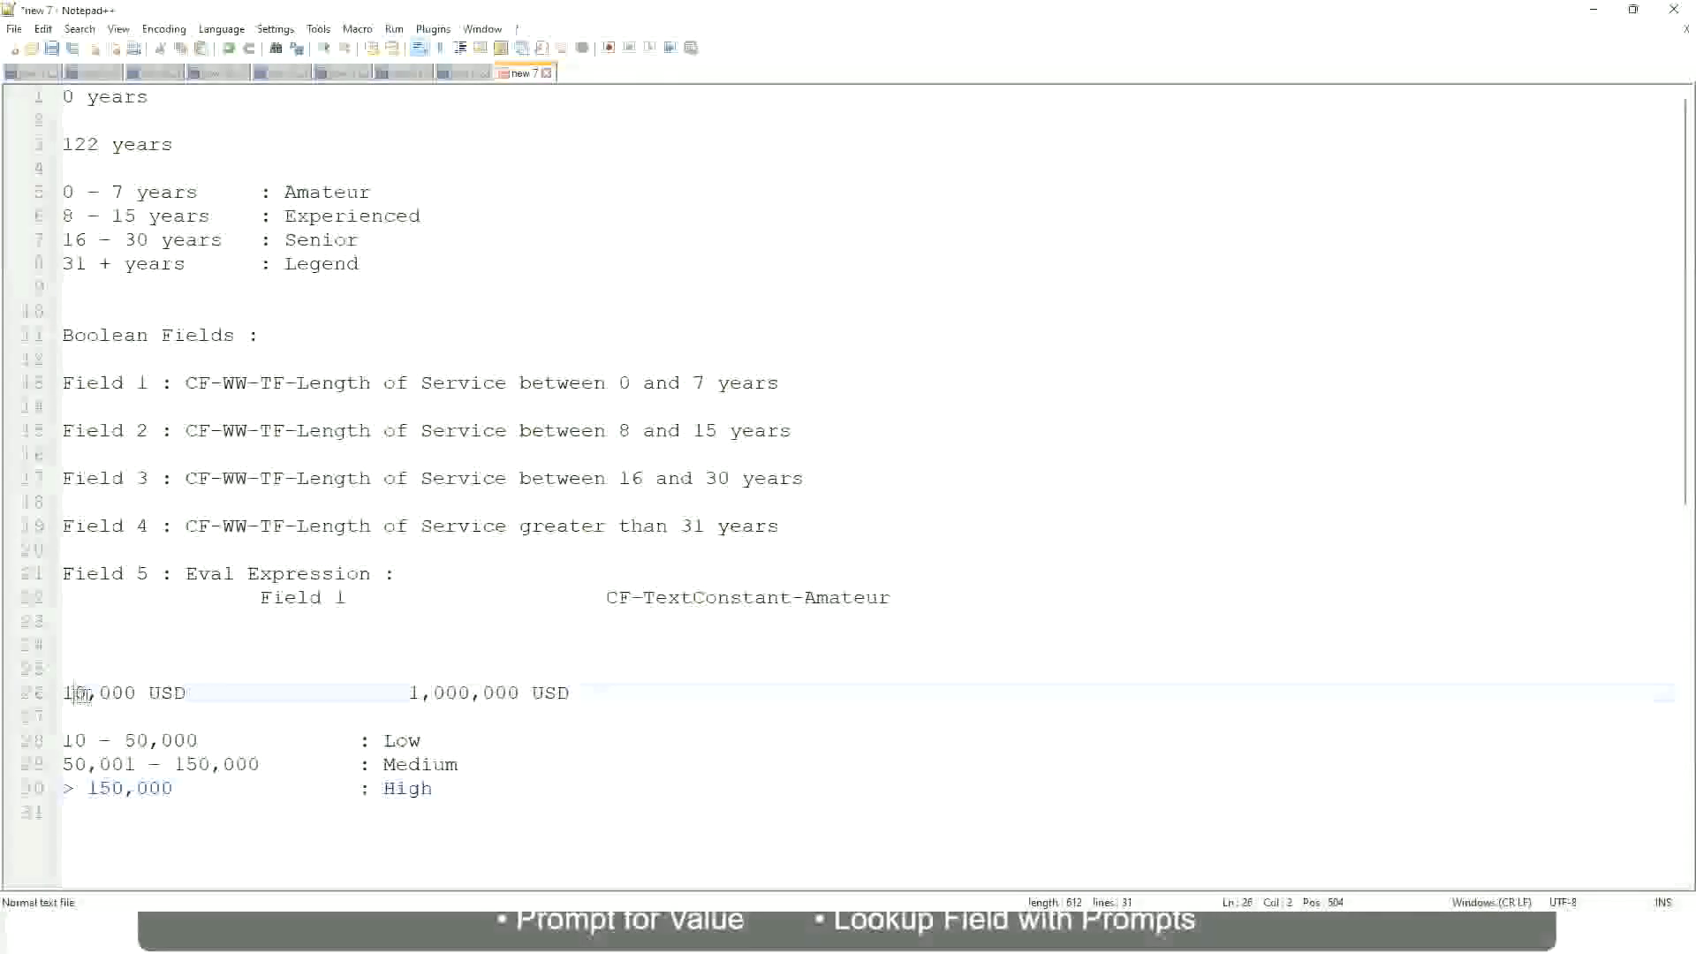
pyautogui.doubleClick(506, 695)
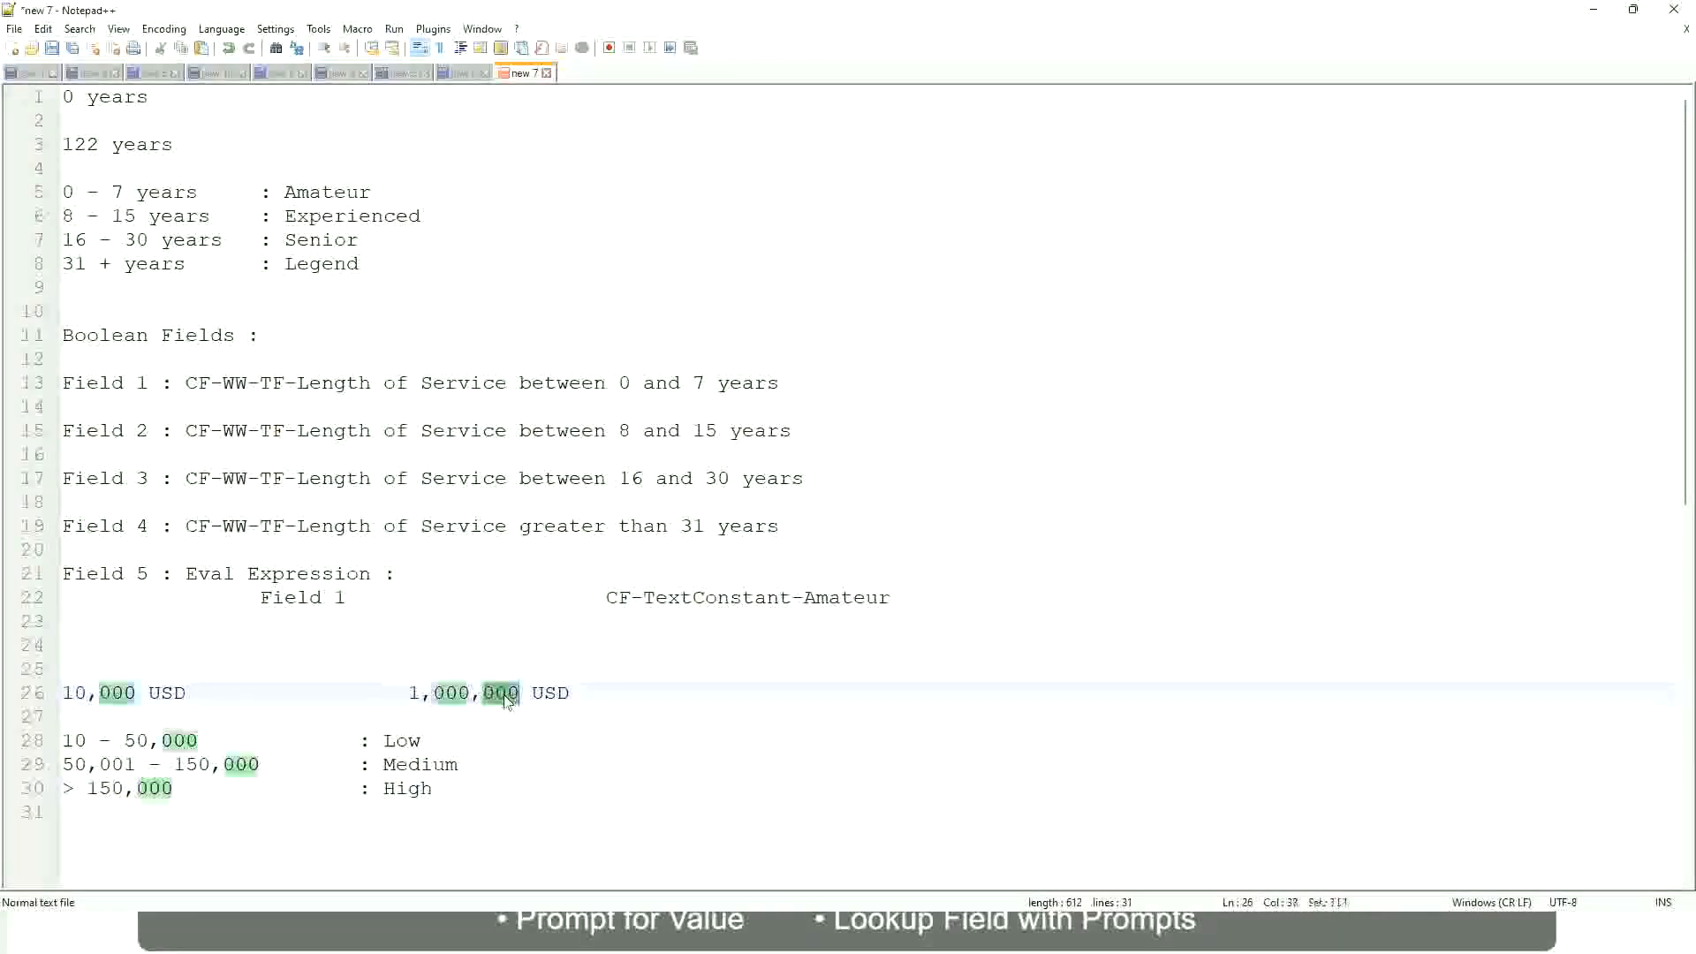
pyautogui.click(311, 765)
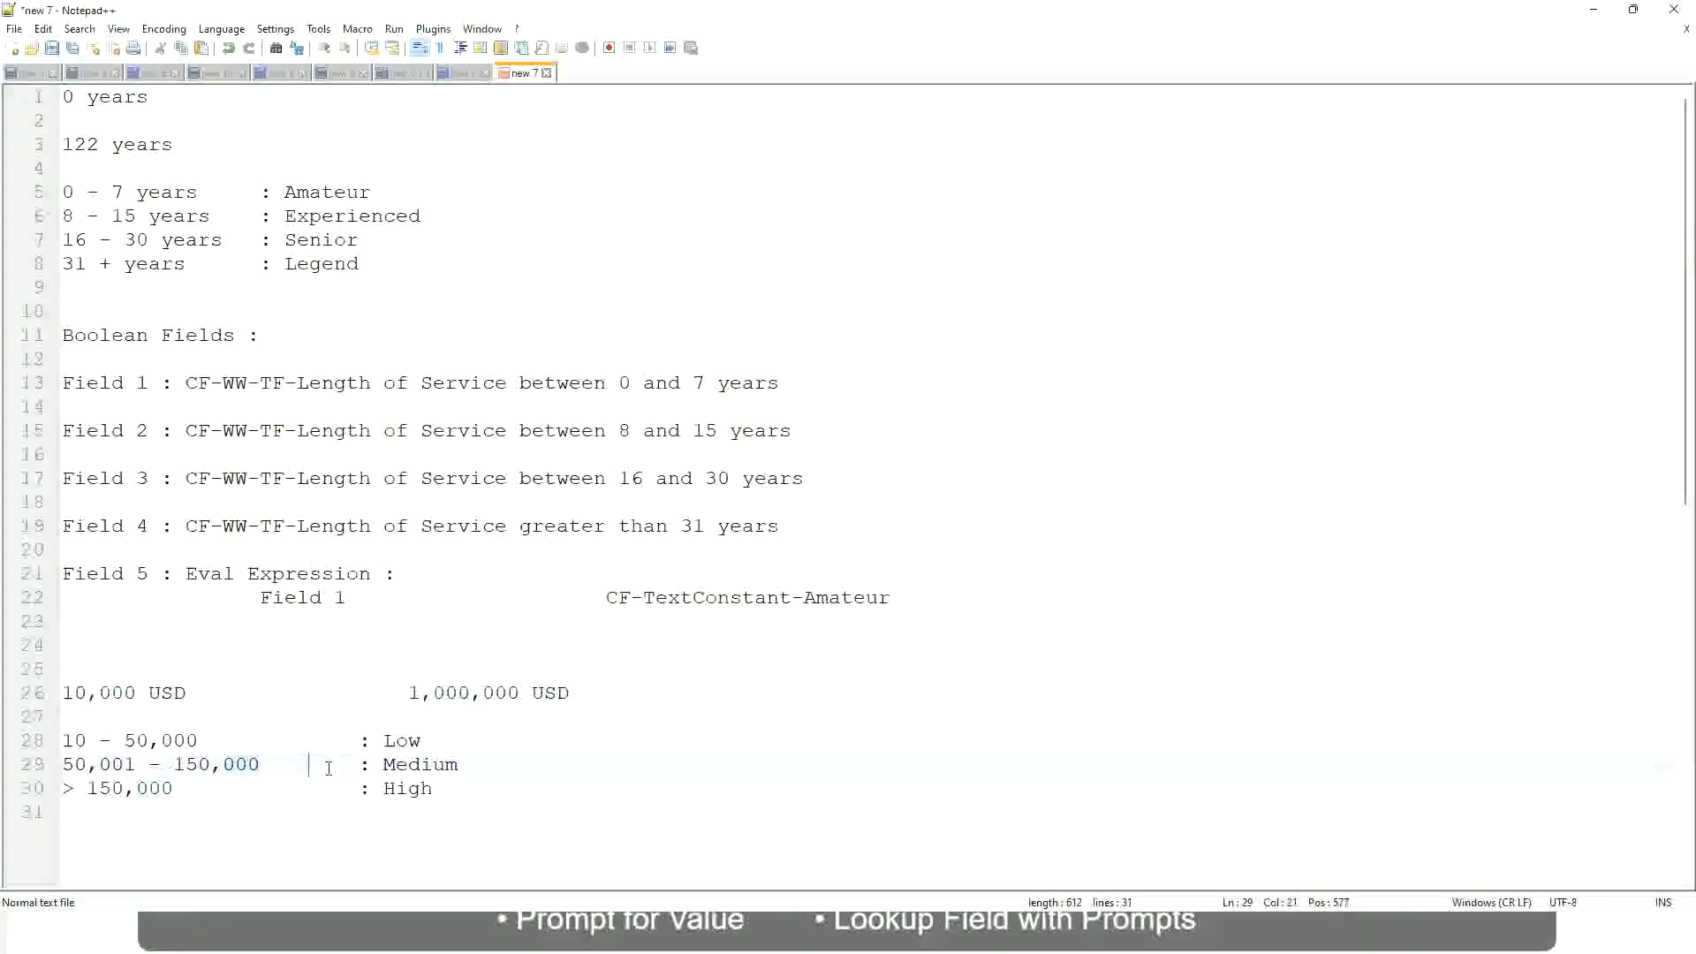
pyautogui.click(53, 693)
pyautogui.click(523, 696)
pyautogui.click(409, 740)
pyautogui.click(408, 791)
pyautogui.click(267, 717)
pyautogui.click(434, 786)
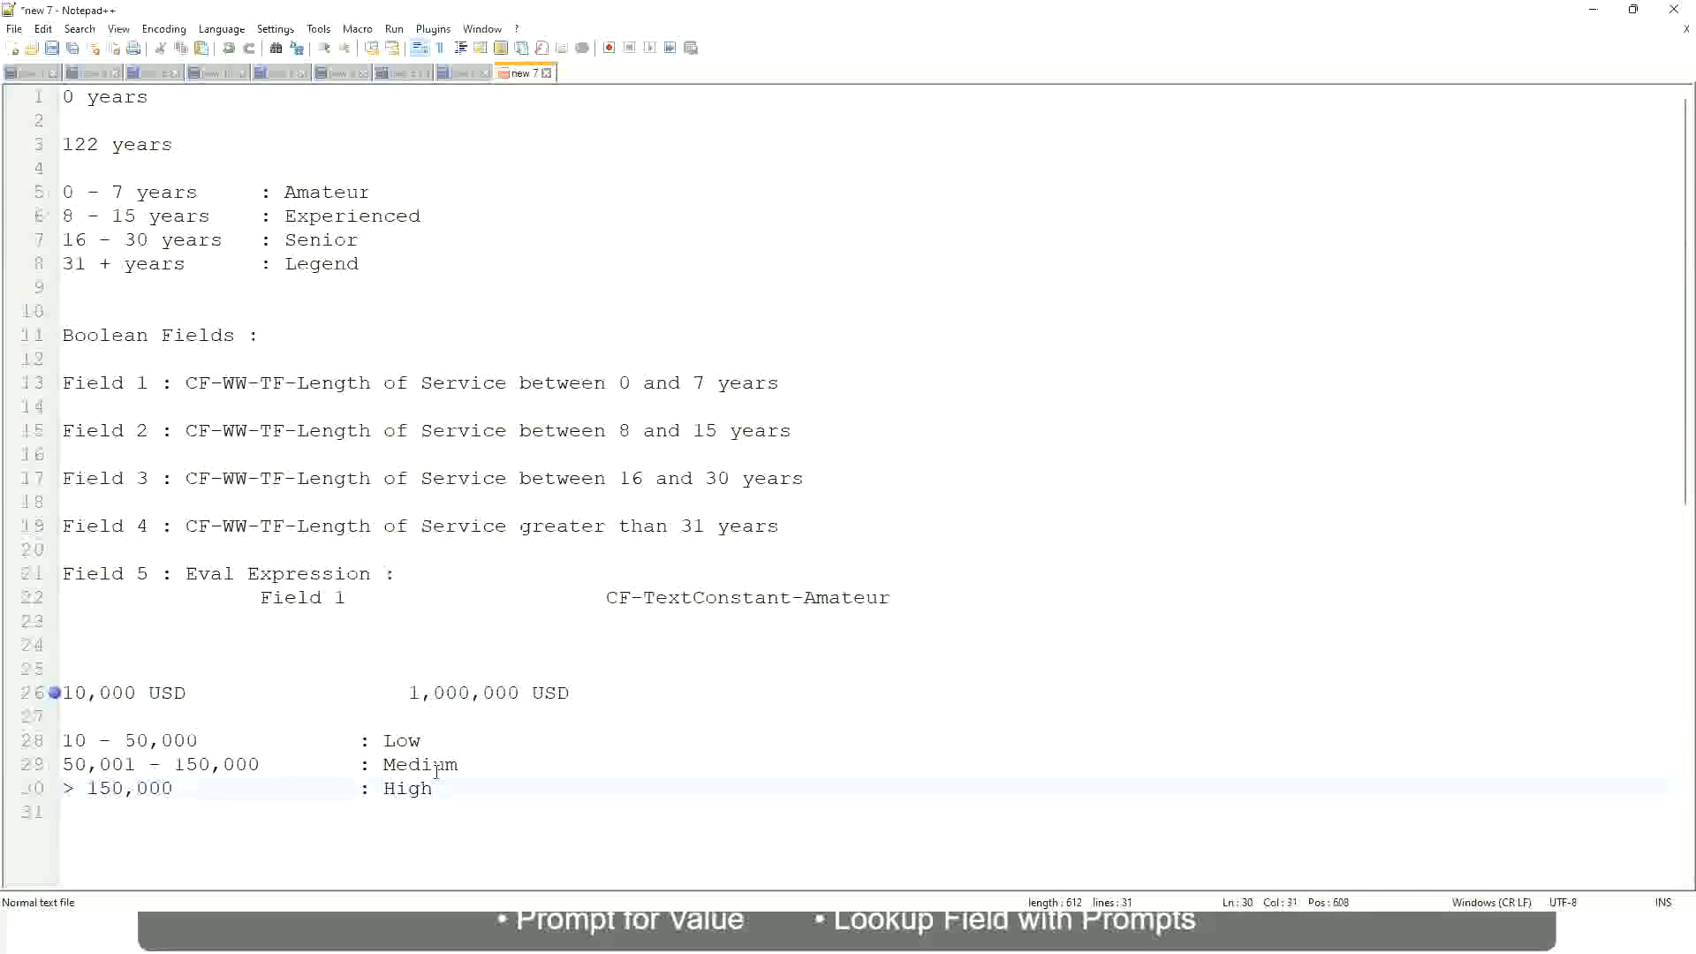